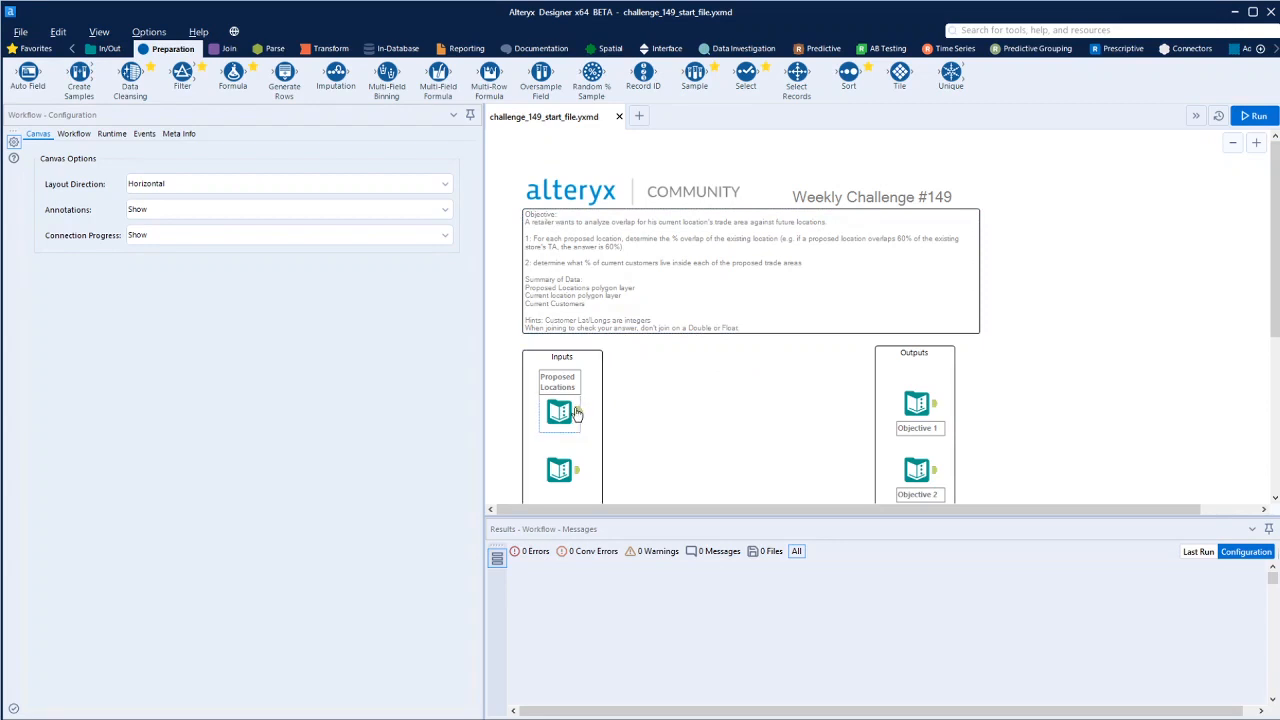
Examine the records in the Proposed Locations, current location and customers inputs
scroll(709, 347, "down", 1)
scroll(707, 346, "down", 1)
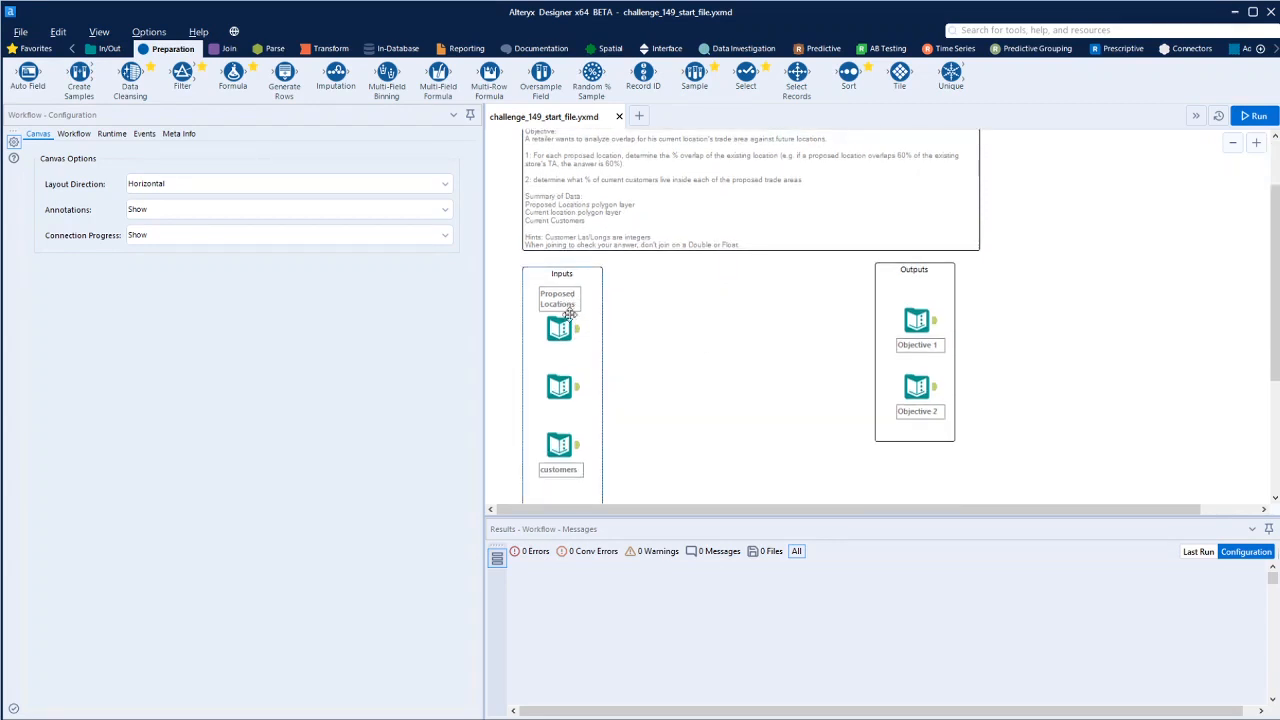
left_click(574, 331)
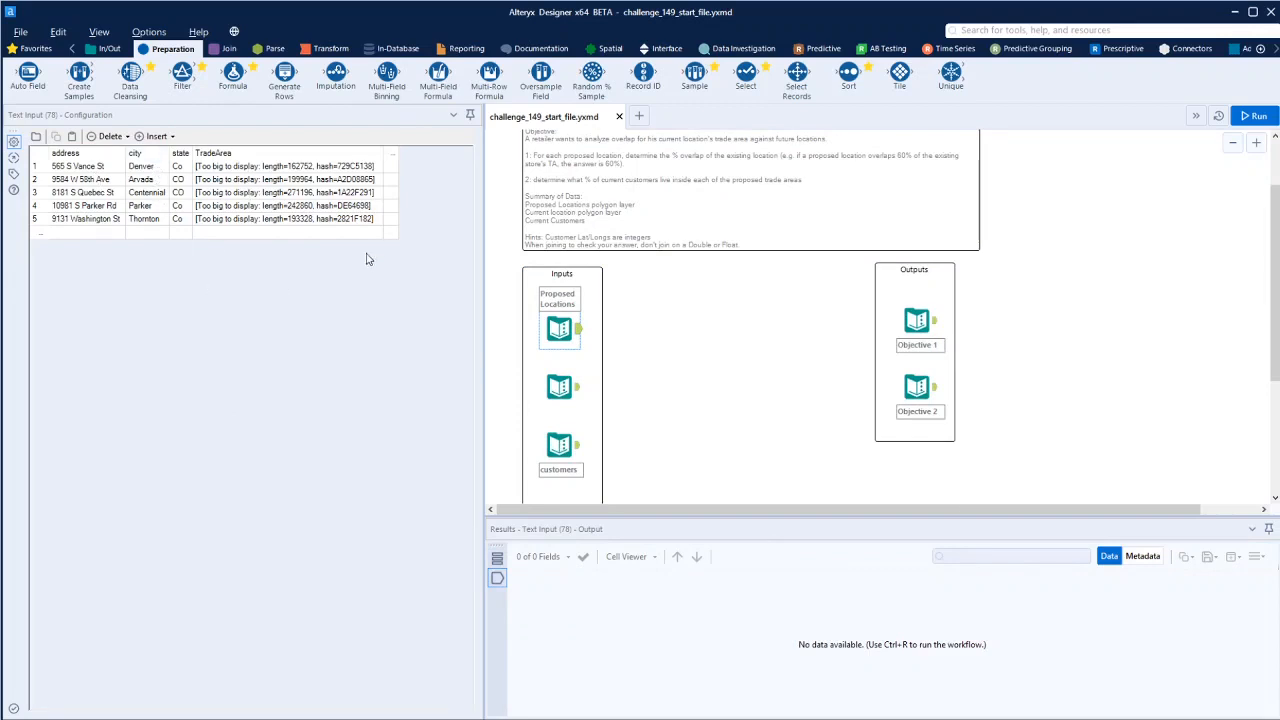
left_click(574, 388)
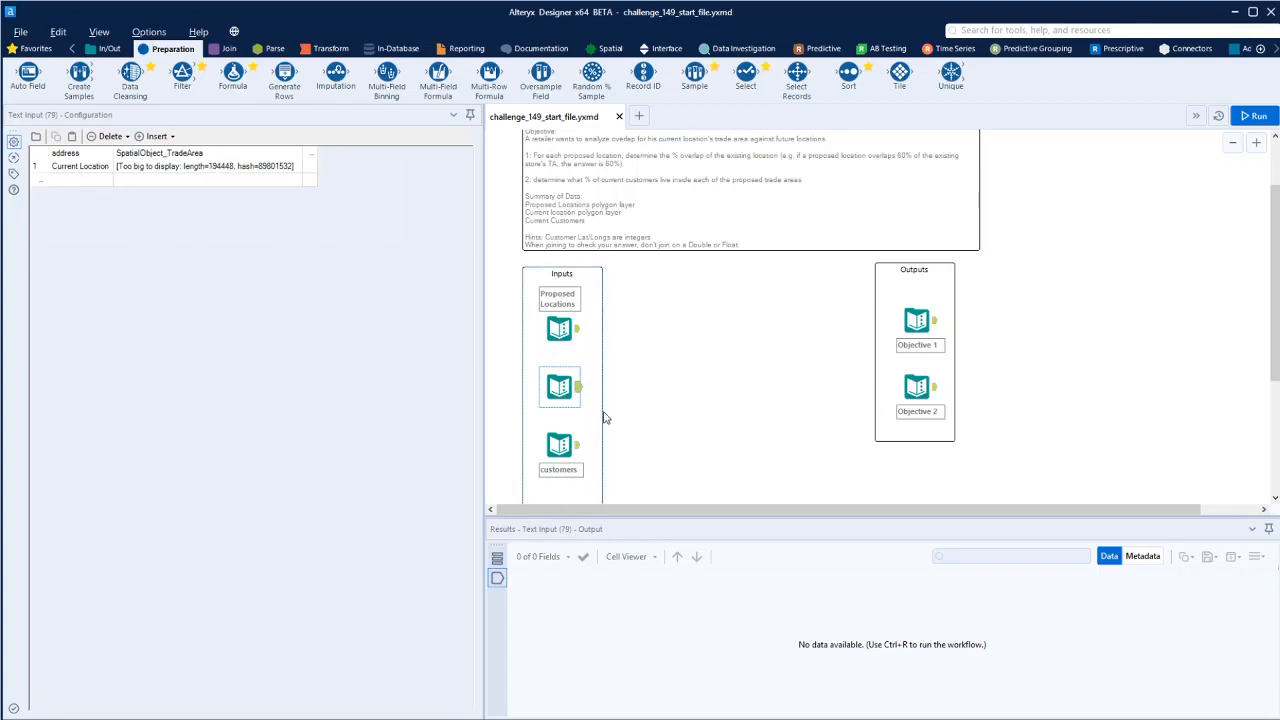
left_click(571, 443)
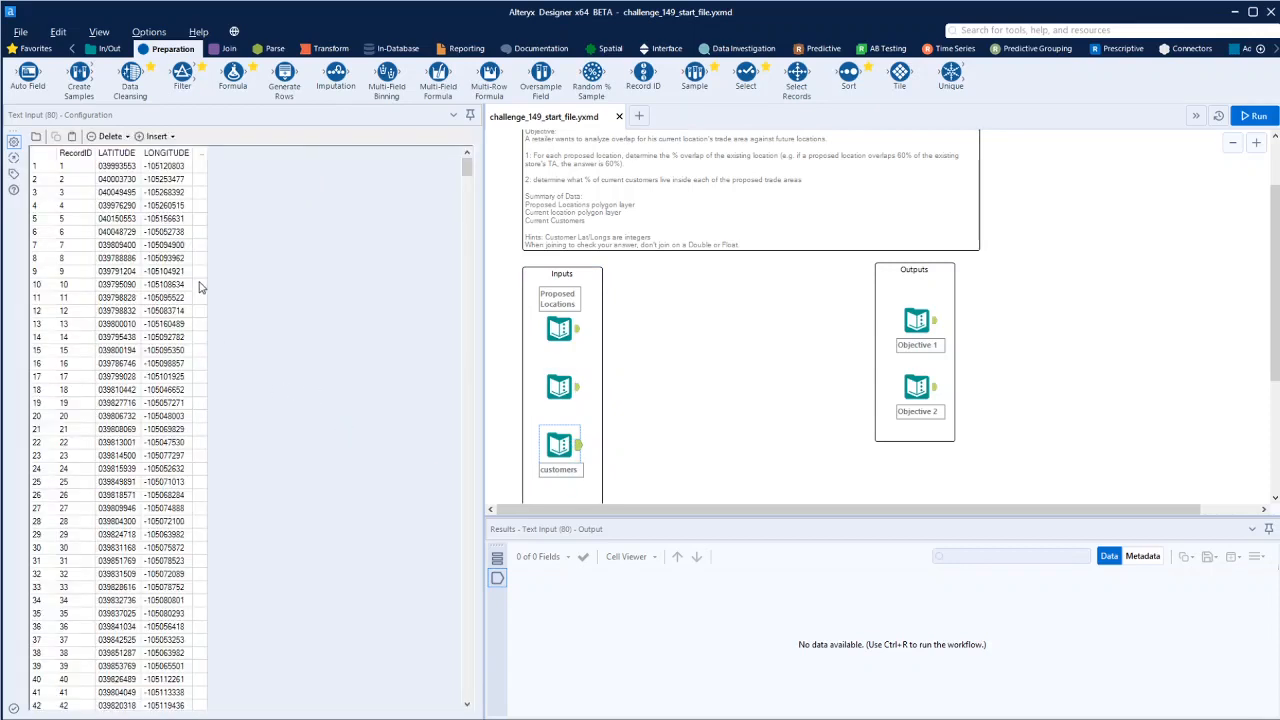
scroll(117, 343, "down", 3)
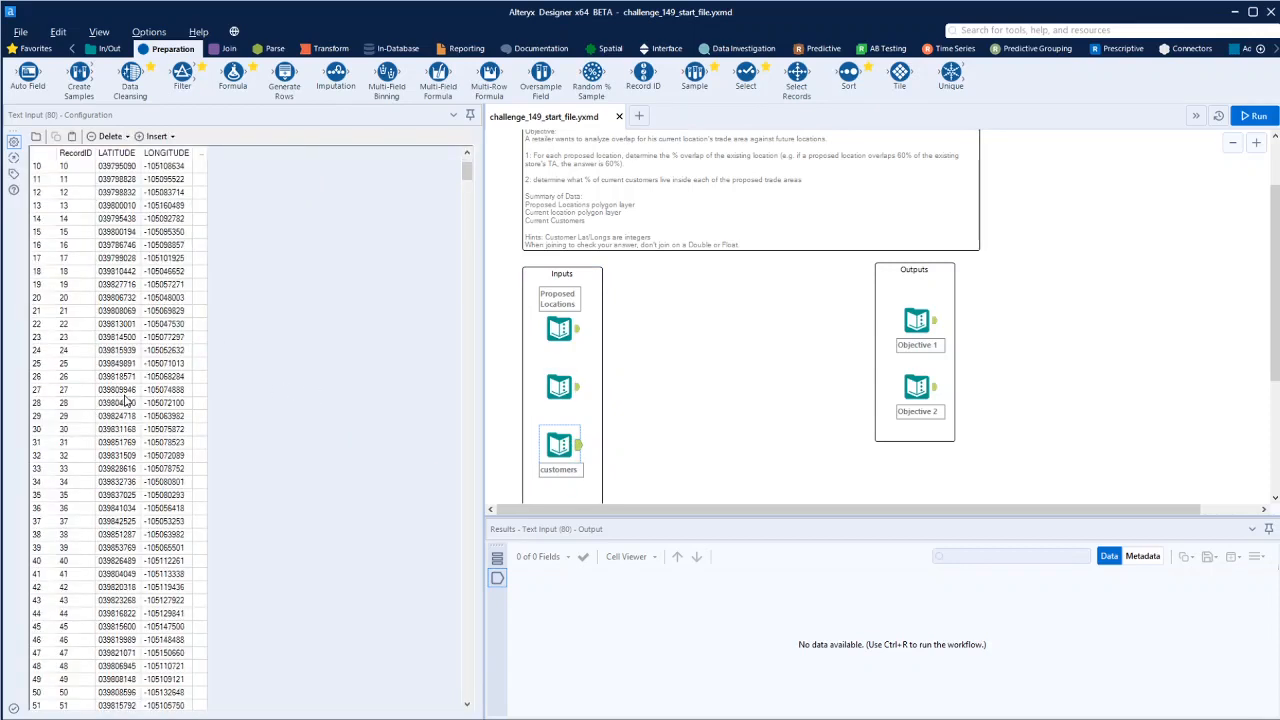
scroll(145, 420, "up", 3)
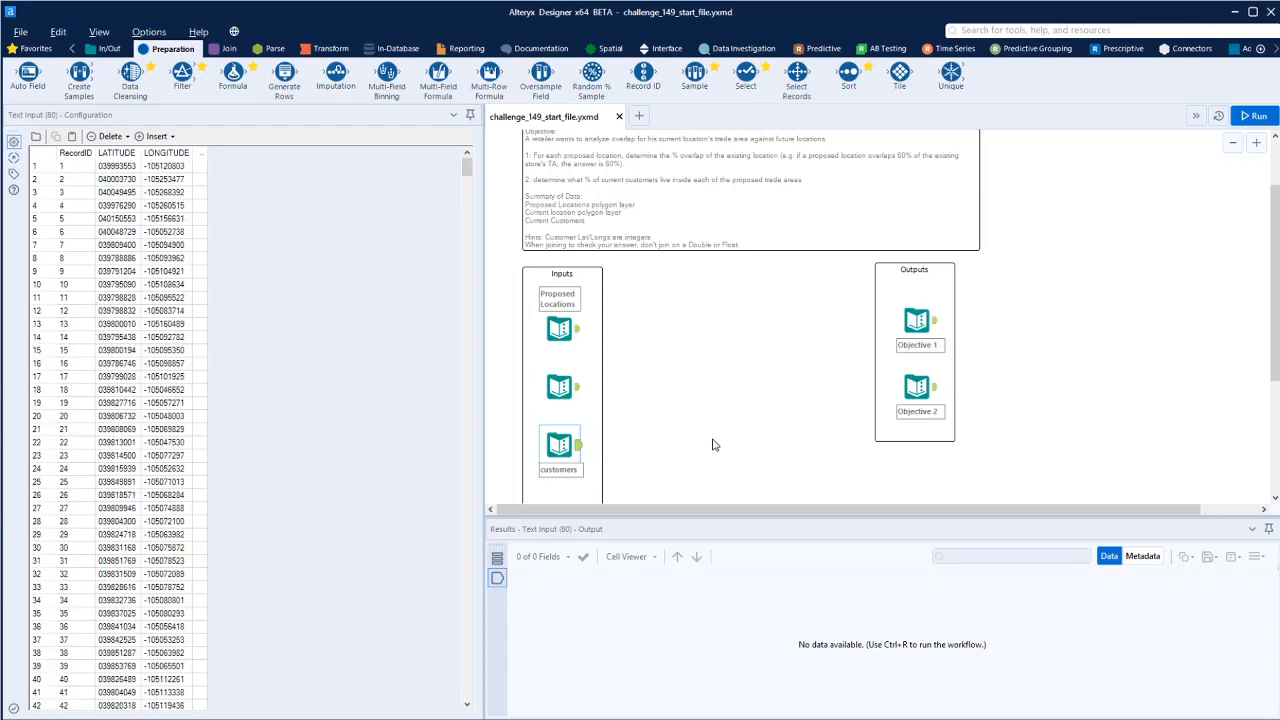
Add a Union tool and connect the Proposed Locations and current location inputs to it
left_click(612, 49)
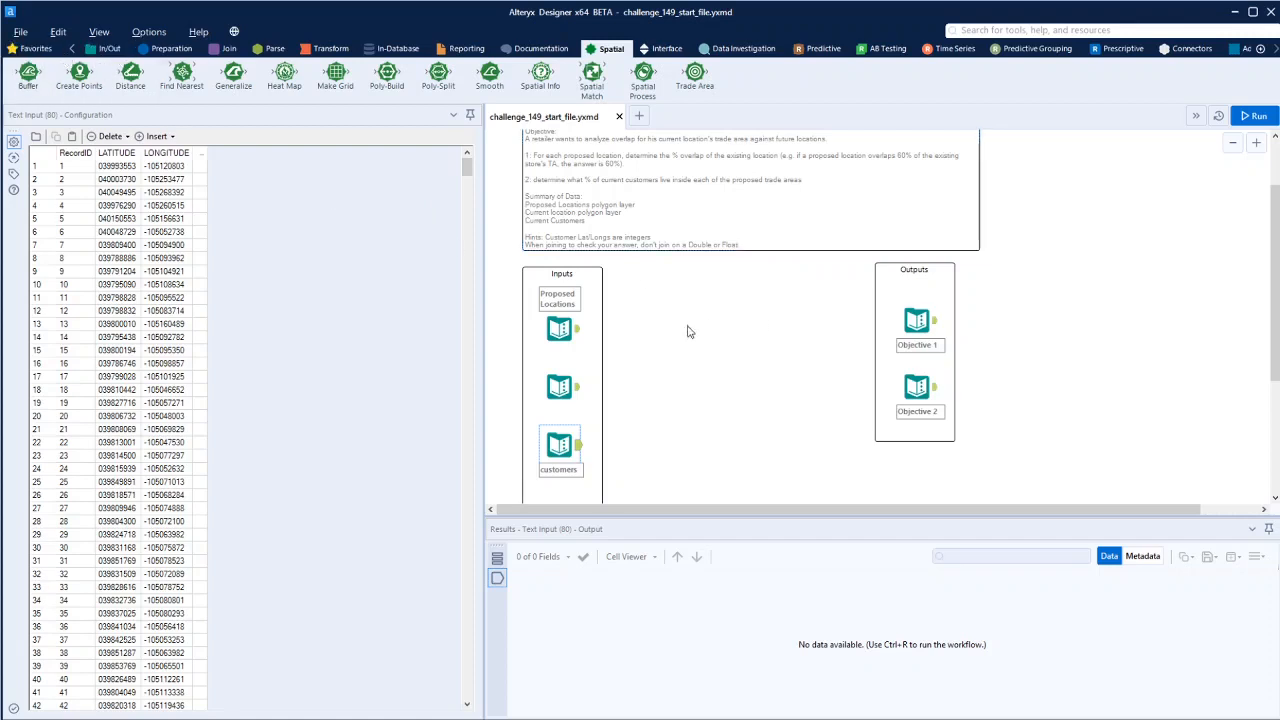
scroll(667, 393, "up", 1)
left_click(229, 48)
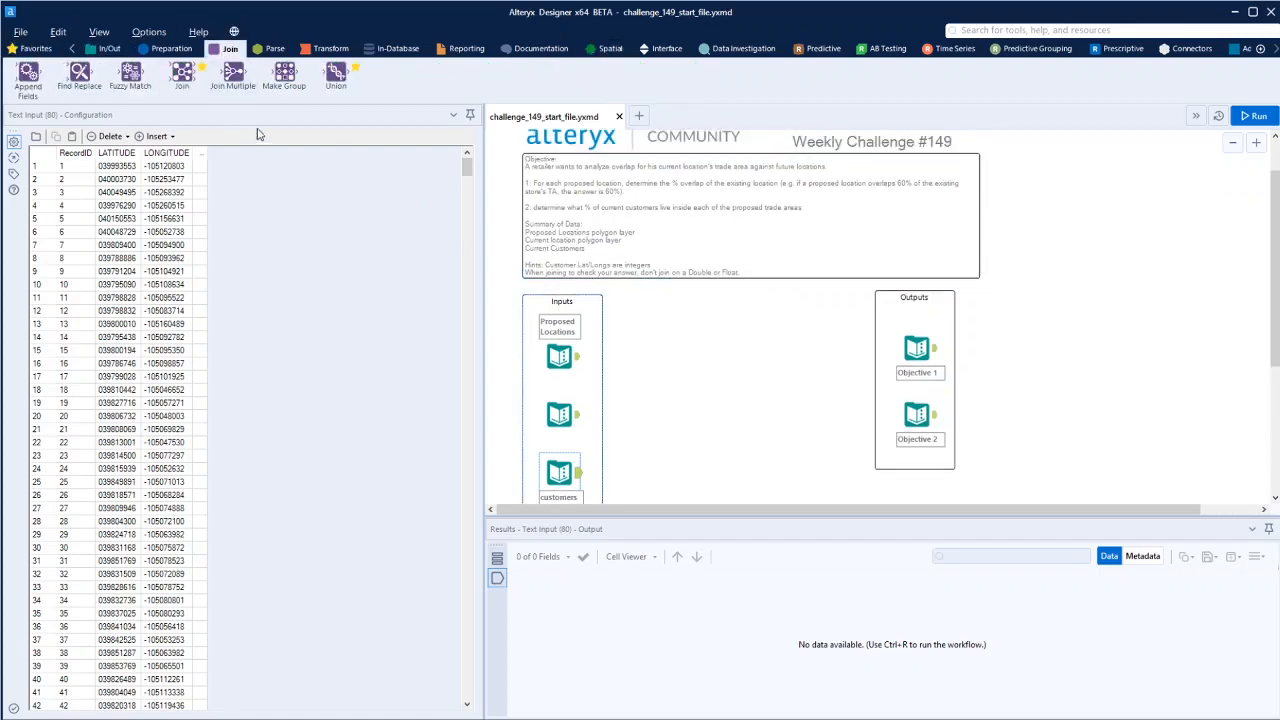
left_click_drag(338, 78, 677, 357)
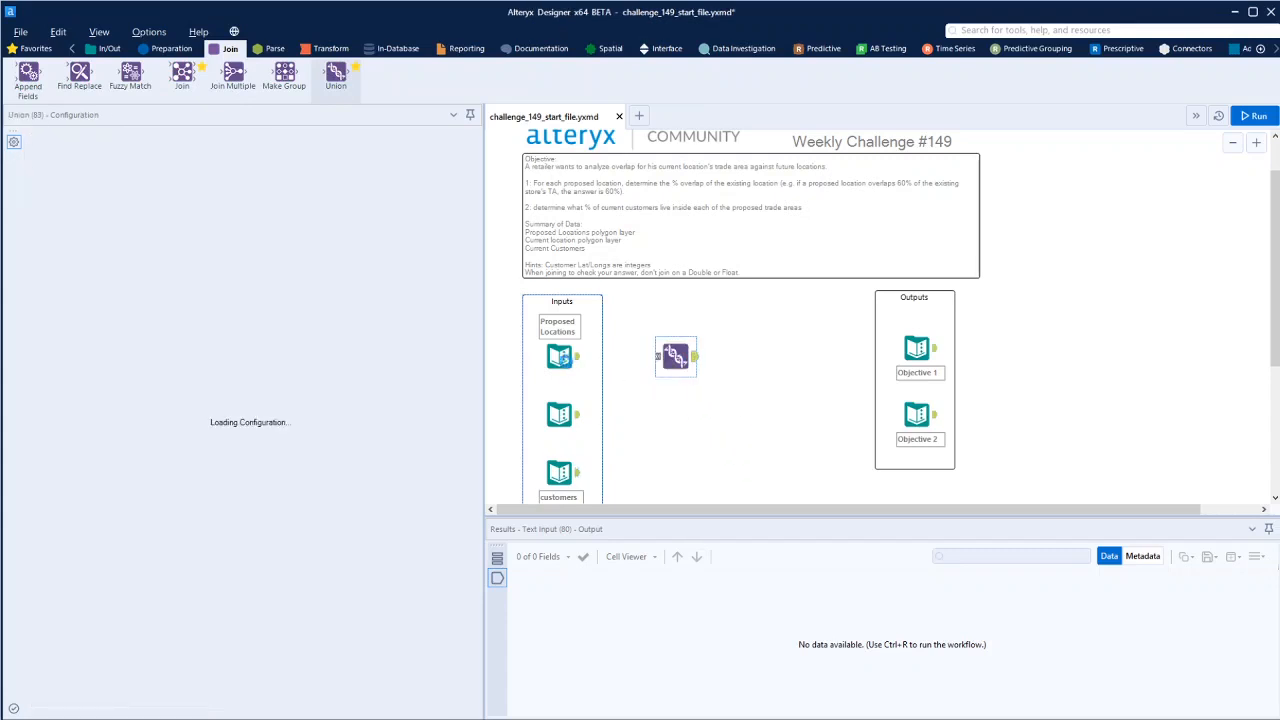
left_click_drag(576, 357, 657, 357)
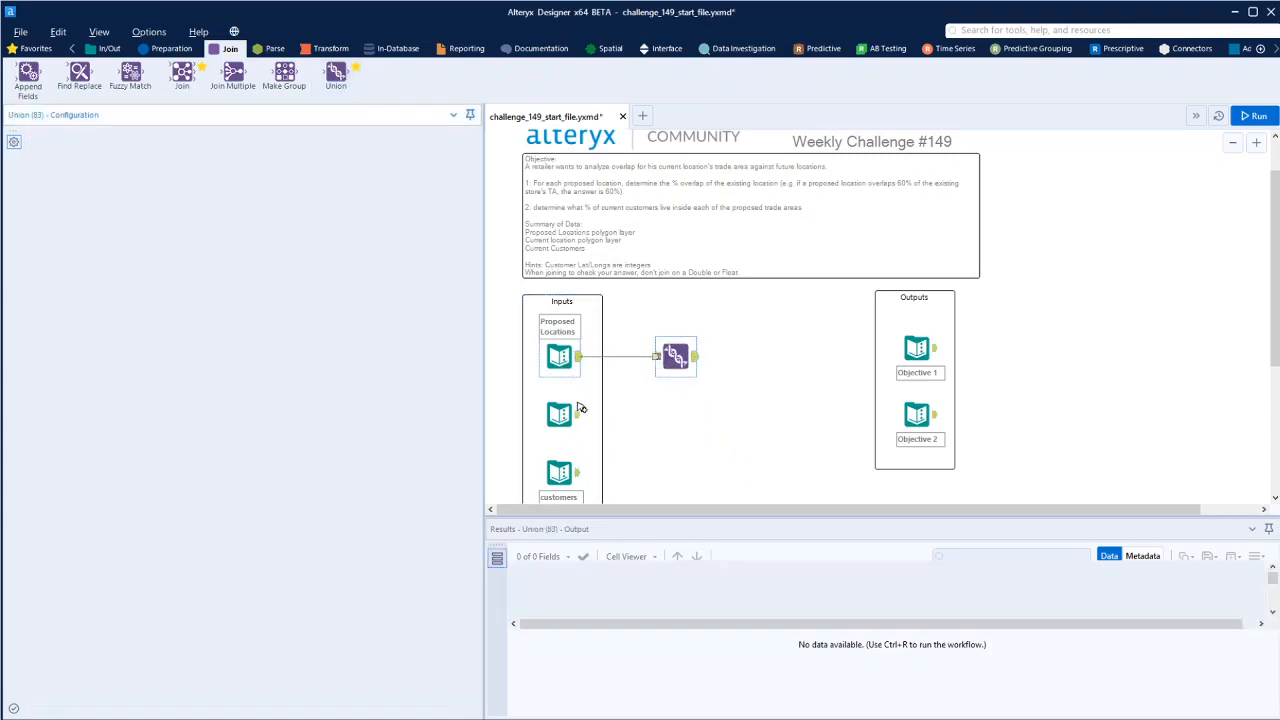
left_click_drag(576, 415, 657, 357)
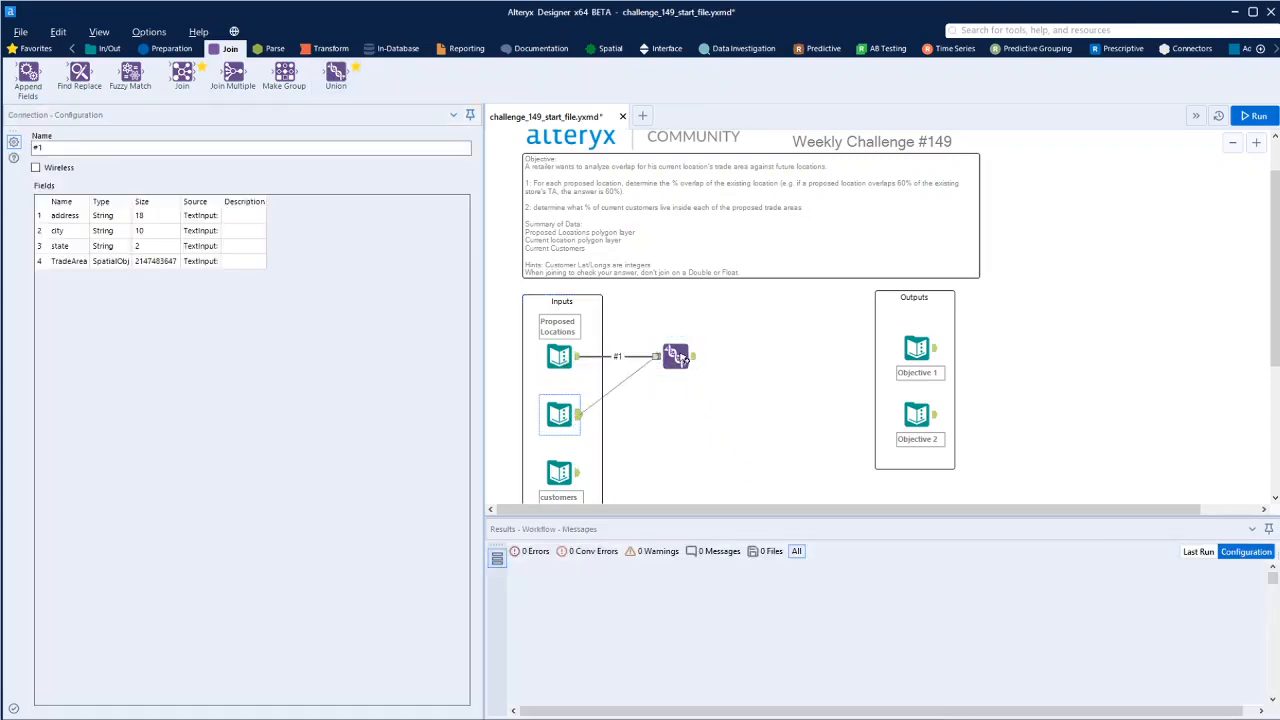
Attach a Browse tool to the Union output and run the workflow
left_click(106, 48)
left_click_drag(28, 75, 785, 362)
key("ctrl+r")
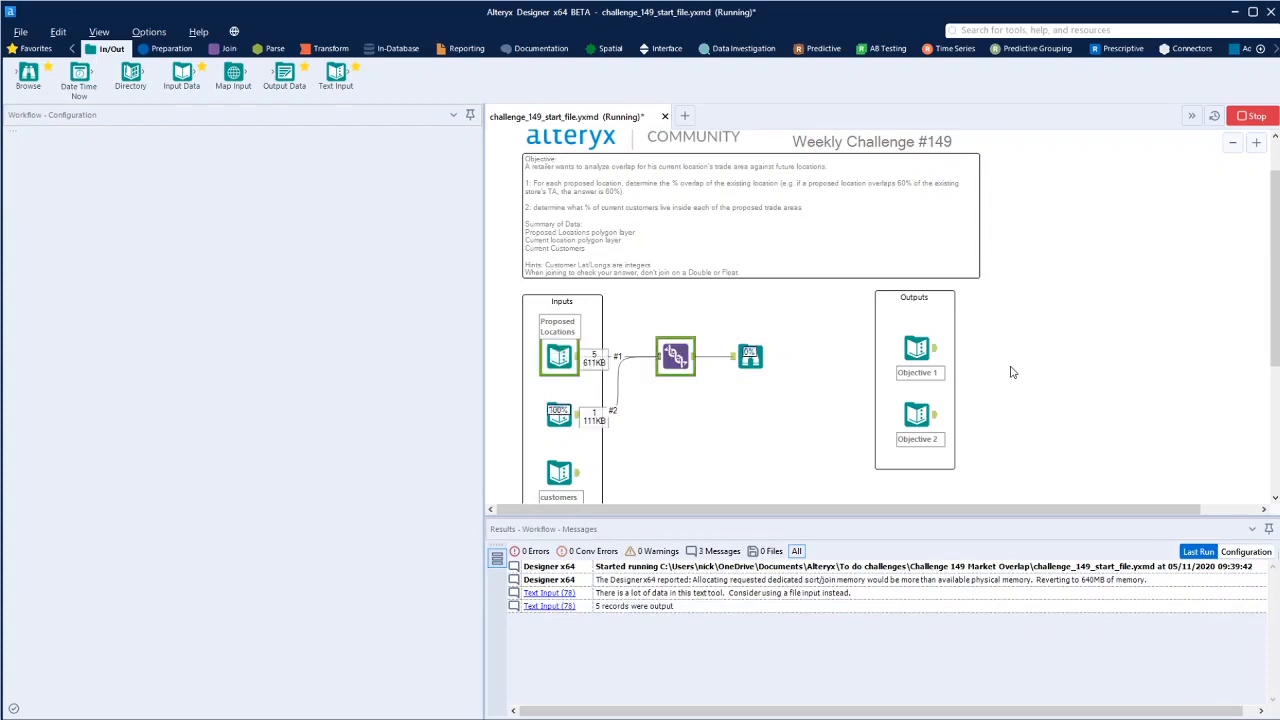
View the combined trade areas in the Browse map over the Alteryx Streets - Most Recent Vintage base map
left_click(751, 357)
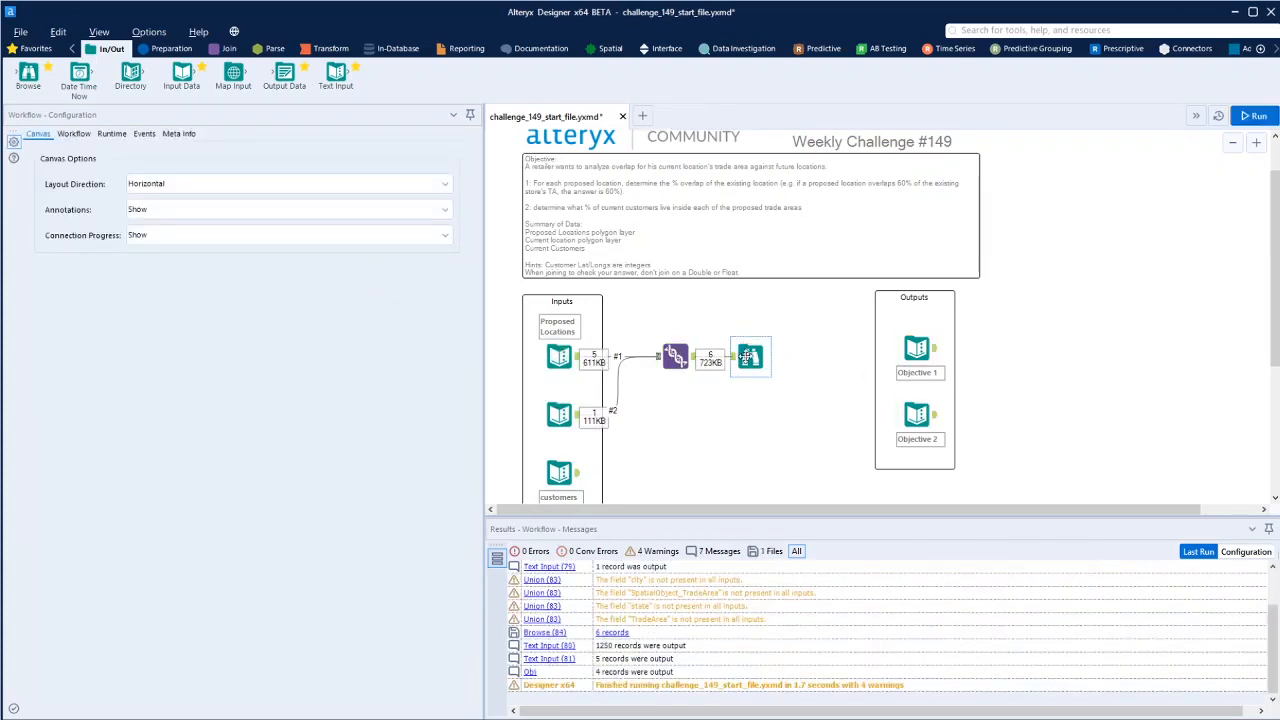
left_click(350, 176)
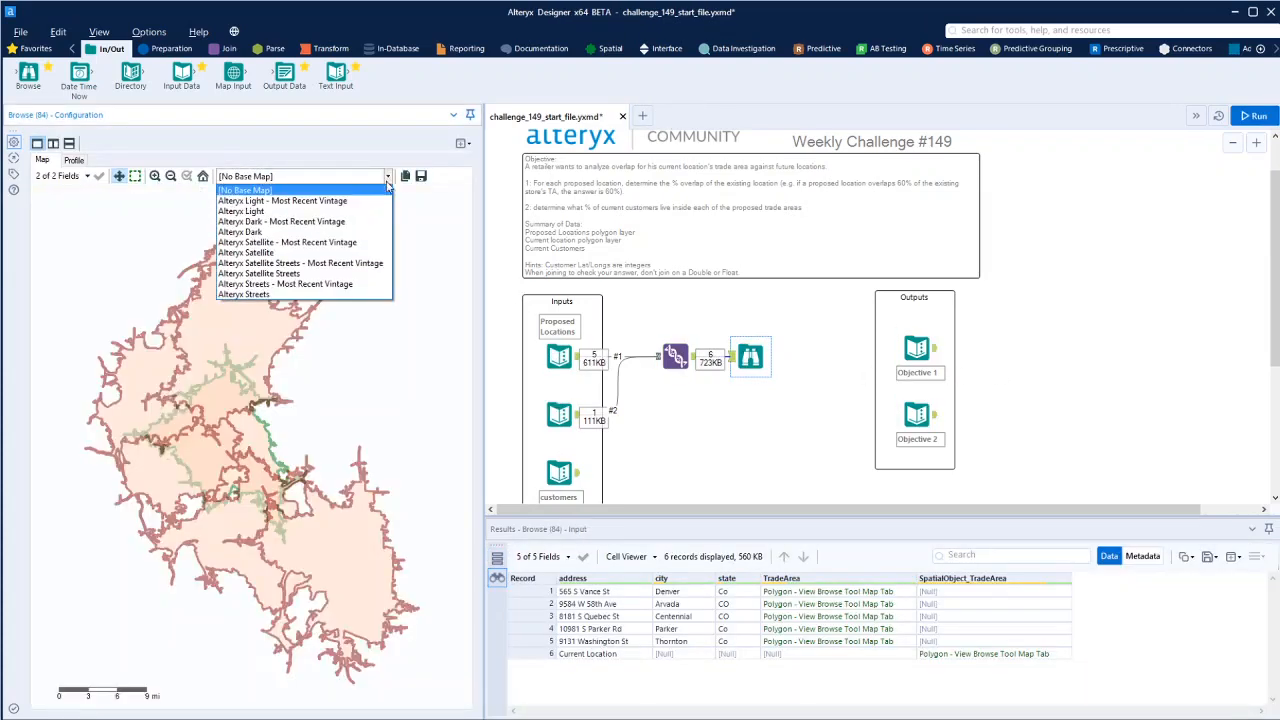
left_click(304, 288)
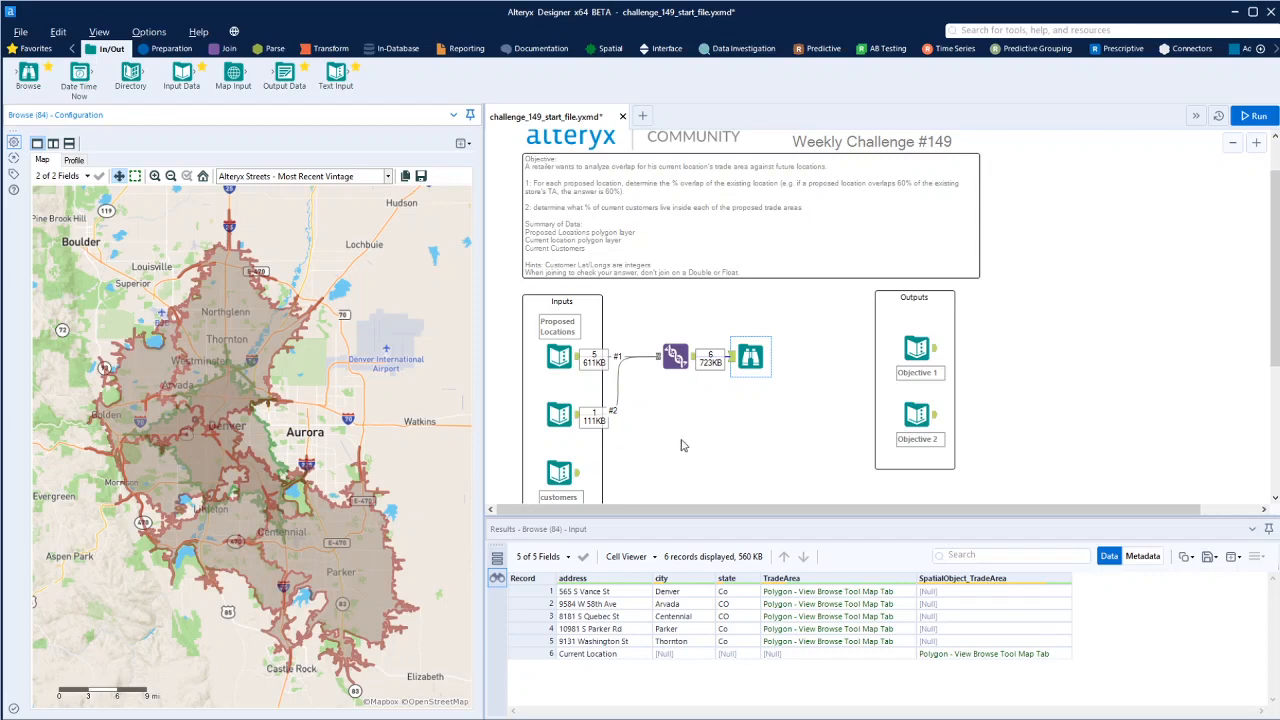
Review the expected results in the Objective 1 and Objective 2 outputs
left_click(936, 352)
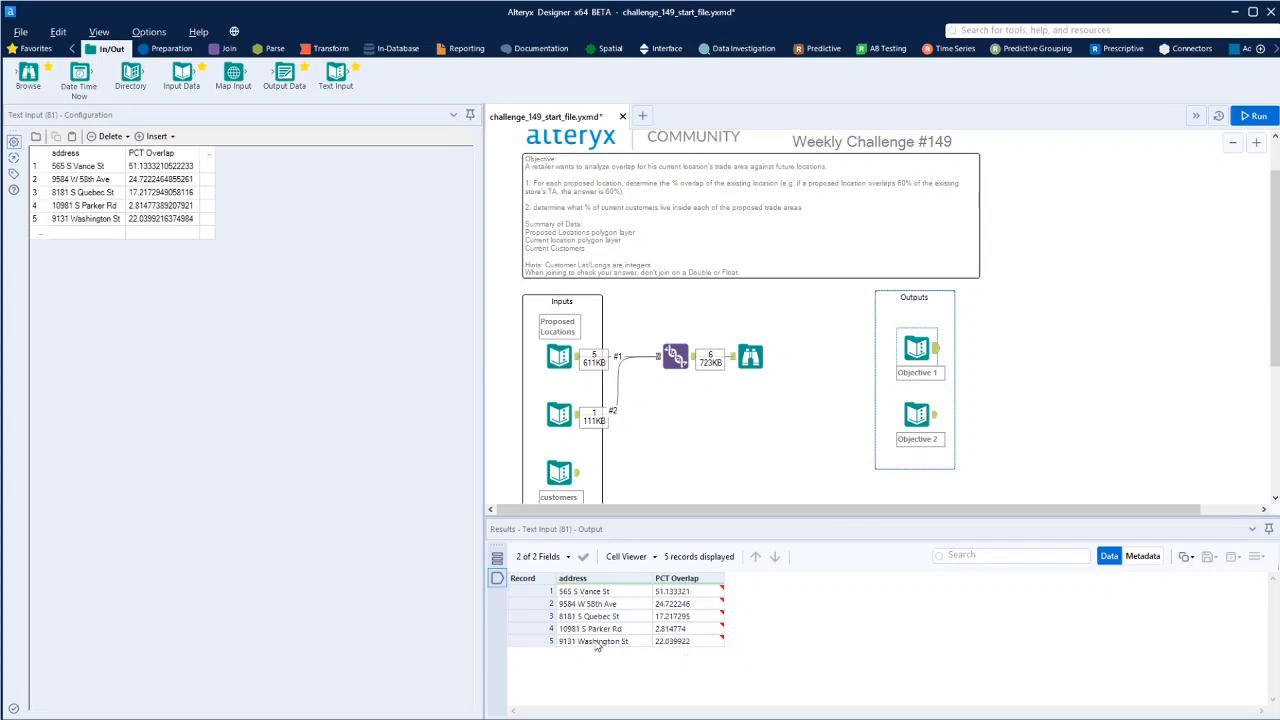
left_click(936, 413)
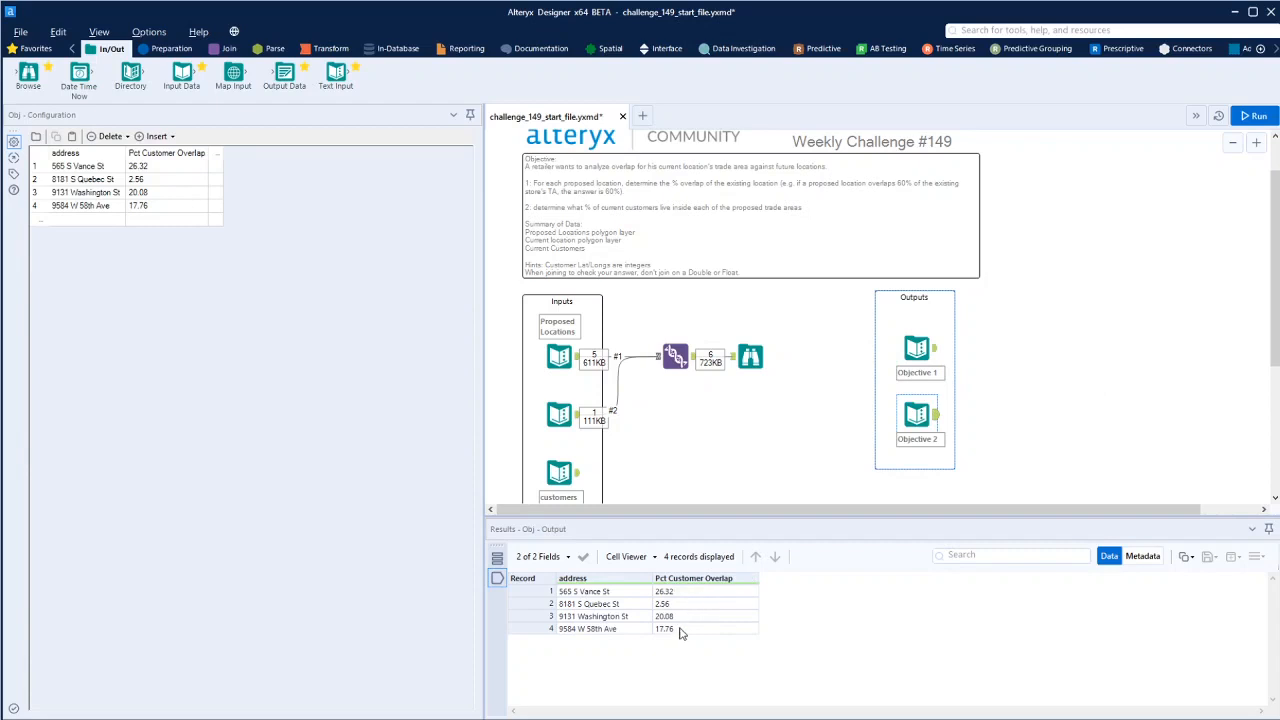
left_click(916, 348)
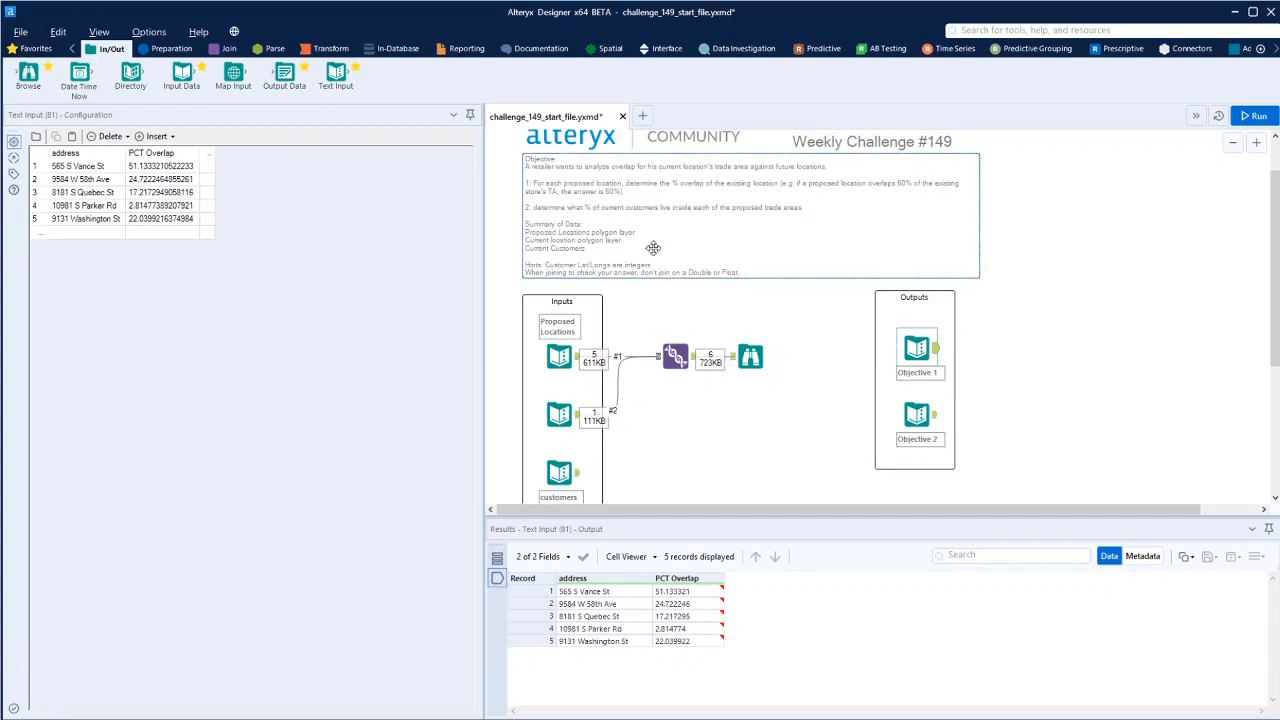
Delete the Union and Browse tools from the canvas
left_click_drag(650, 307, 806, 440)
left_click(785, 414)
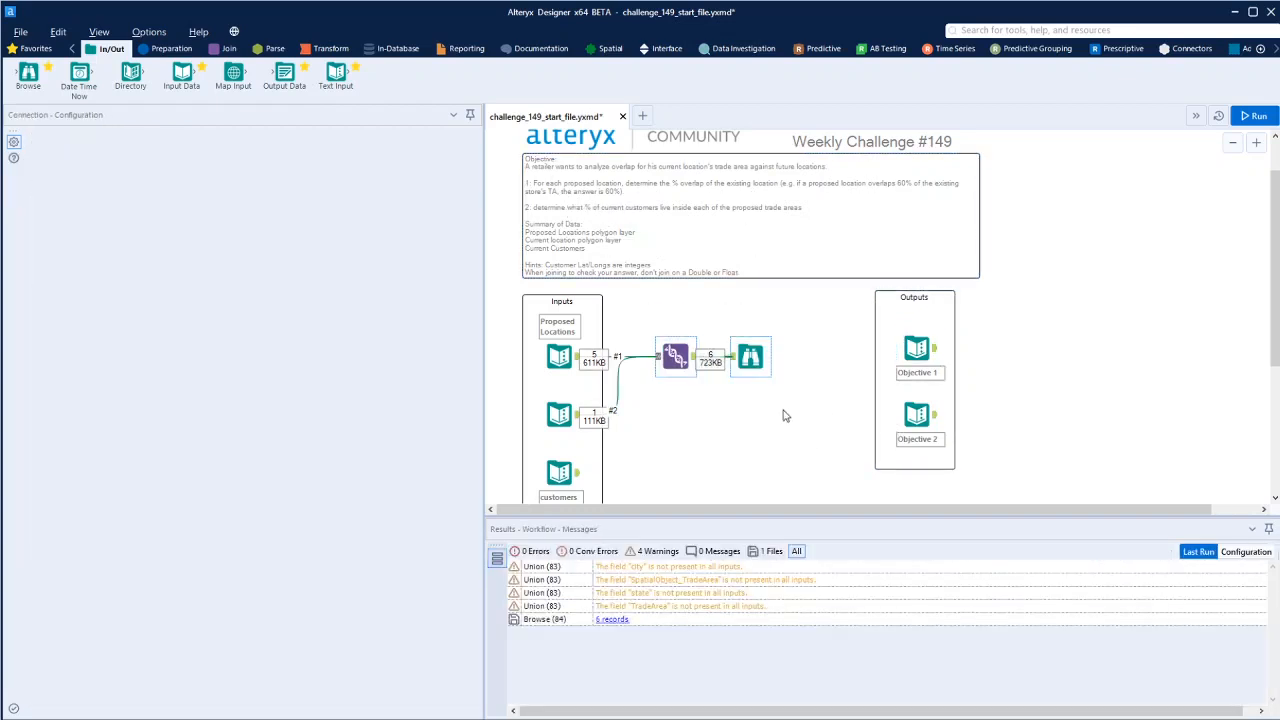
key("Delete")
Add a Spatial Match tool with Proposed Locations as targets and the current location as universe, and run the workflow
scroll(766, 396, "down", 1)
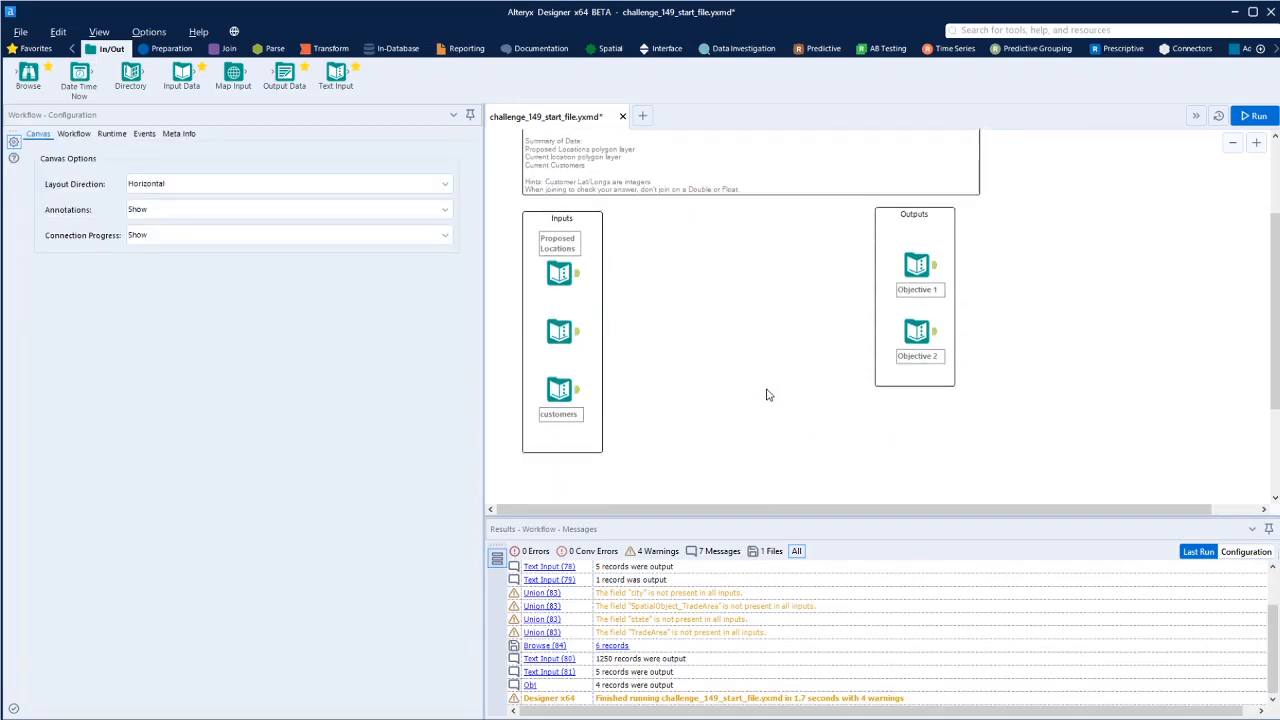
left_click(606, 48)
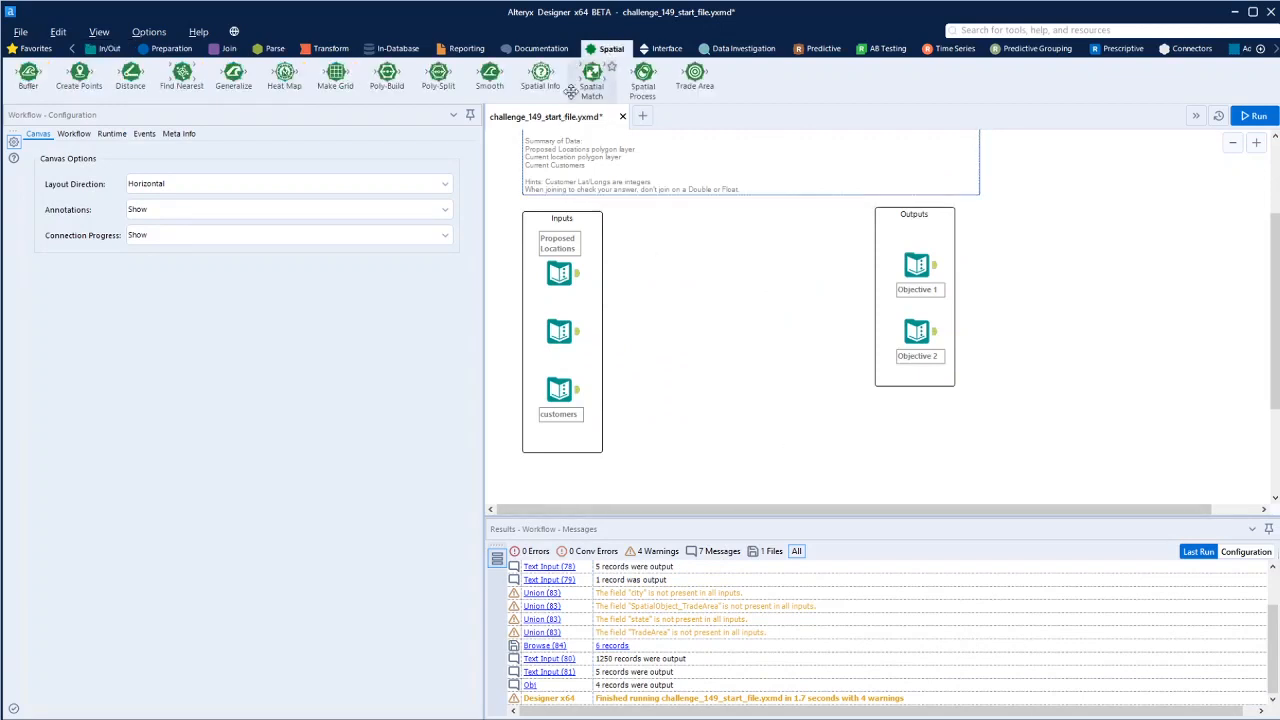
left_click_drag(591, 78, 763, 404)
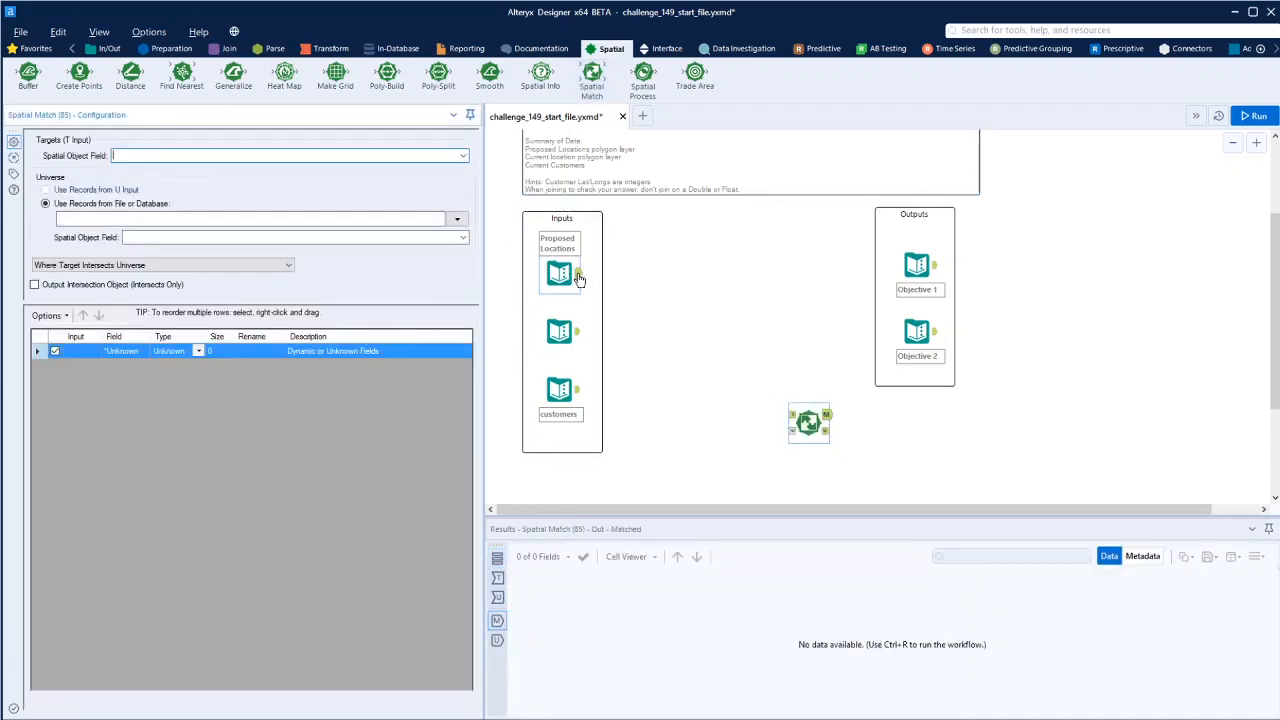
mouse_move(577, 274)
left_mouse_down()
mouse_move(617, 314)
mouse_move(804, 420)
left_mouse_up()
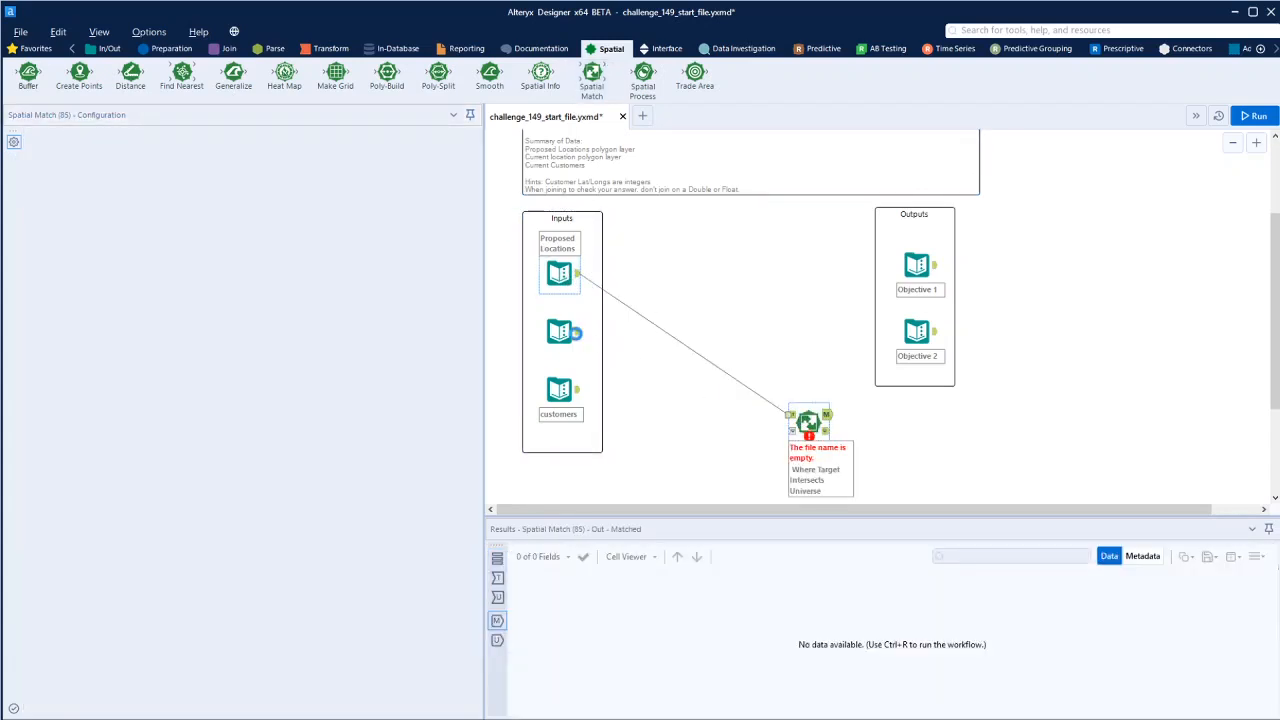
left_click_drag(576, 333, 808, 437)
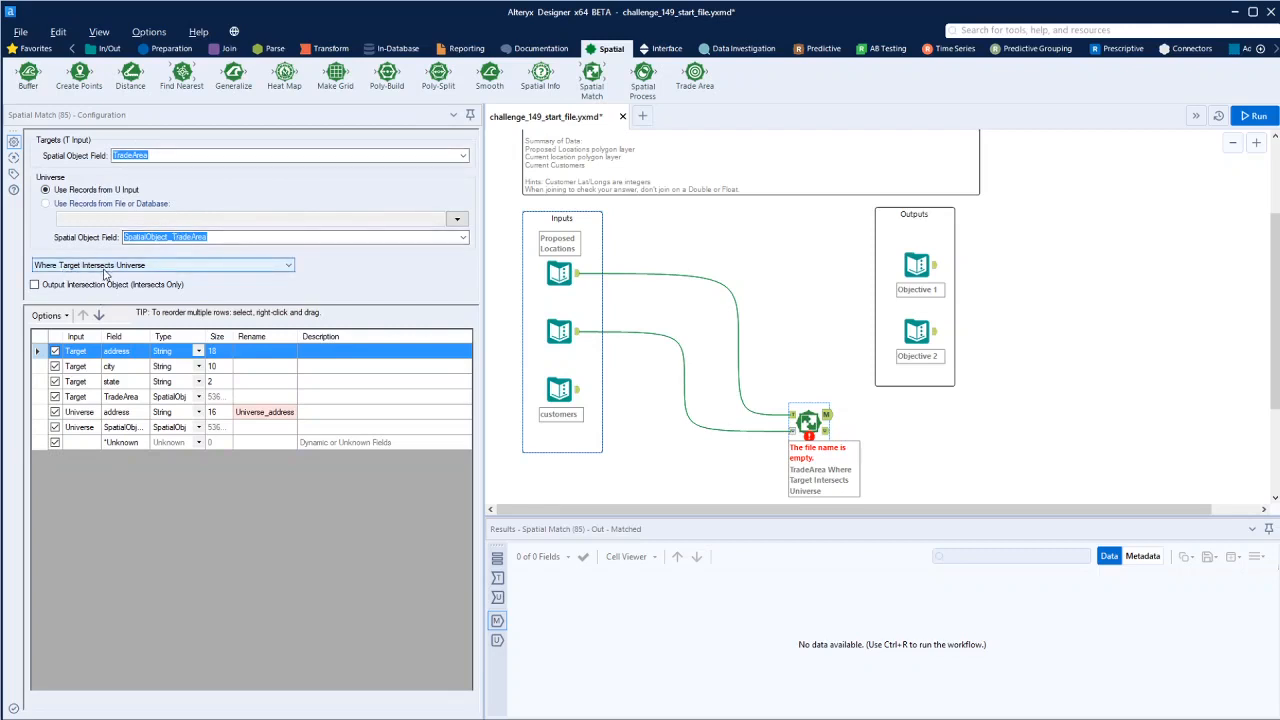
left_click(1253, 115)
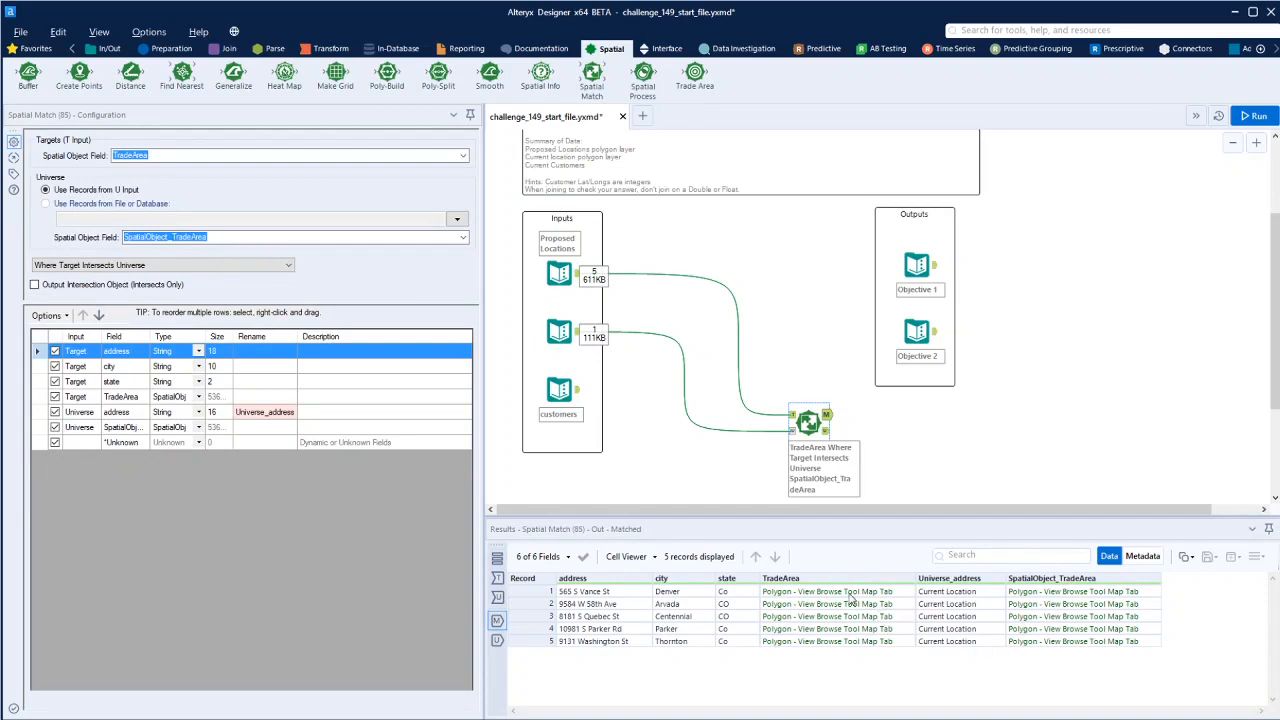
Connect a Spatial Process tool to the Spatial Match's matched output and set its action to Create Intersection Object
left_click(229, 49)
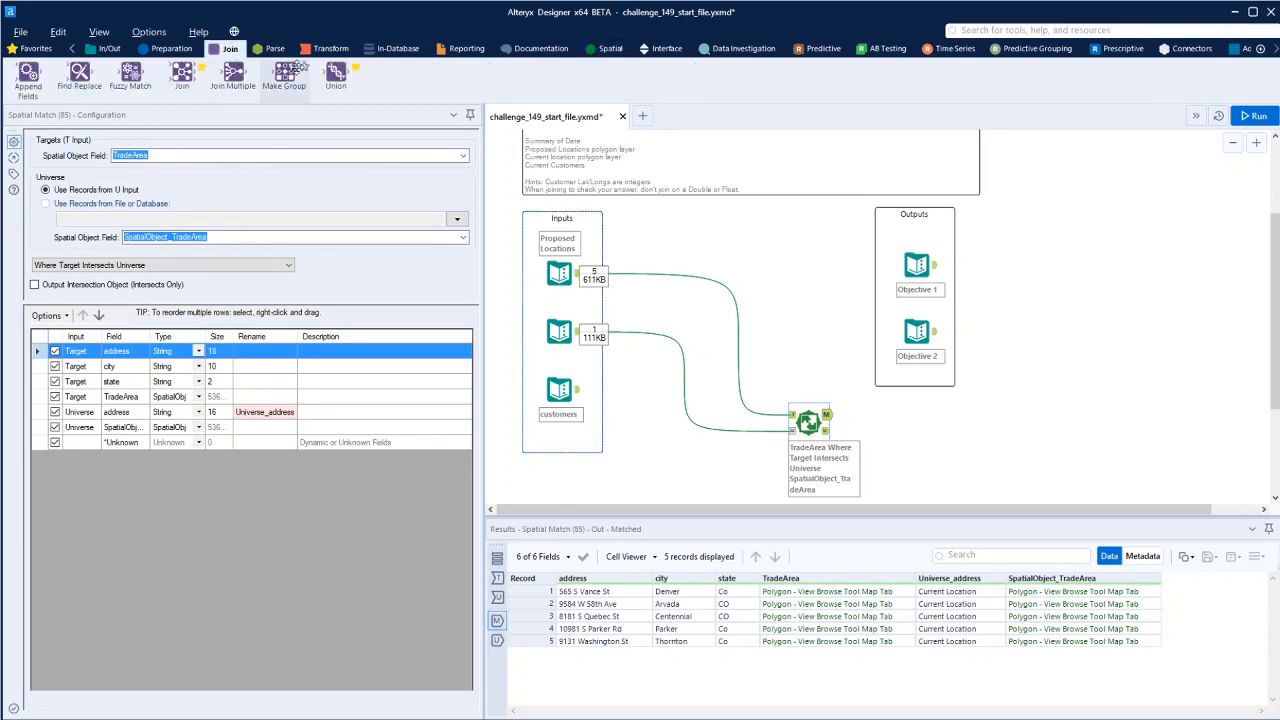
left_click(609, 52)
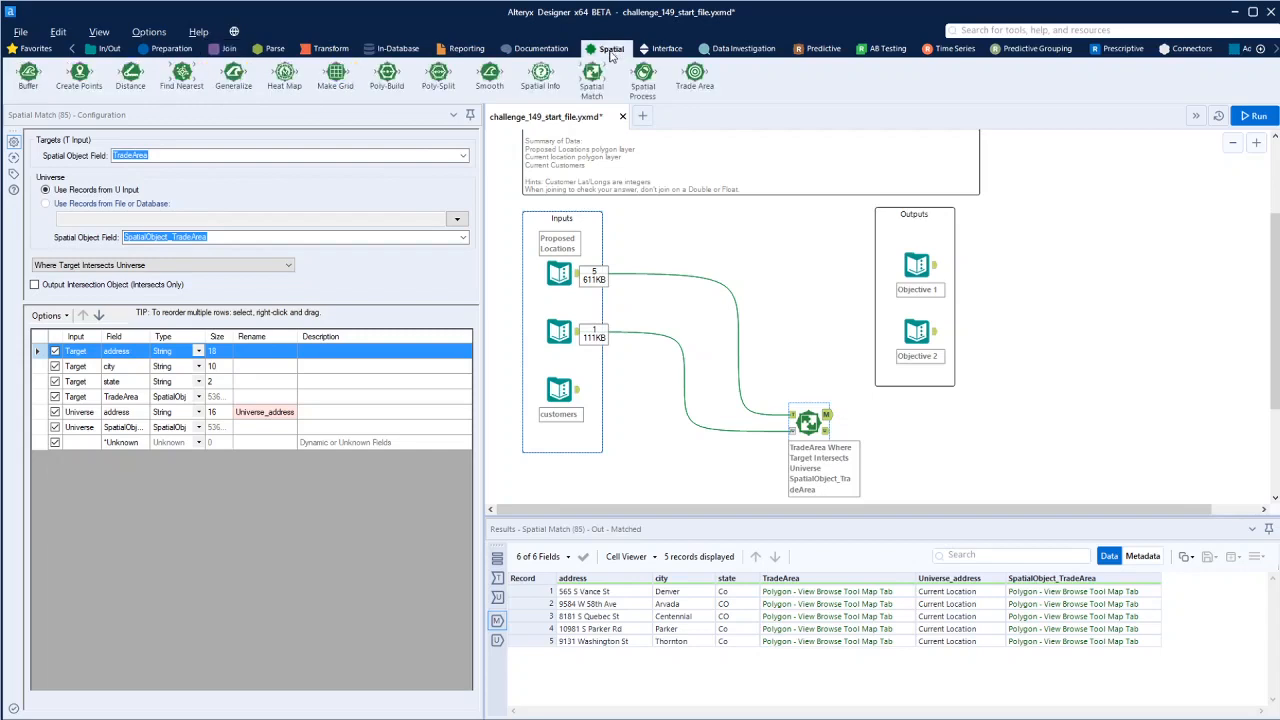
left_click_drag(799, 432, 799, 449)
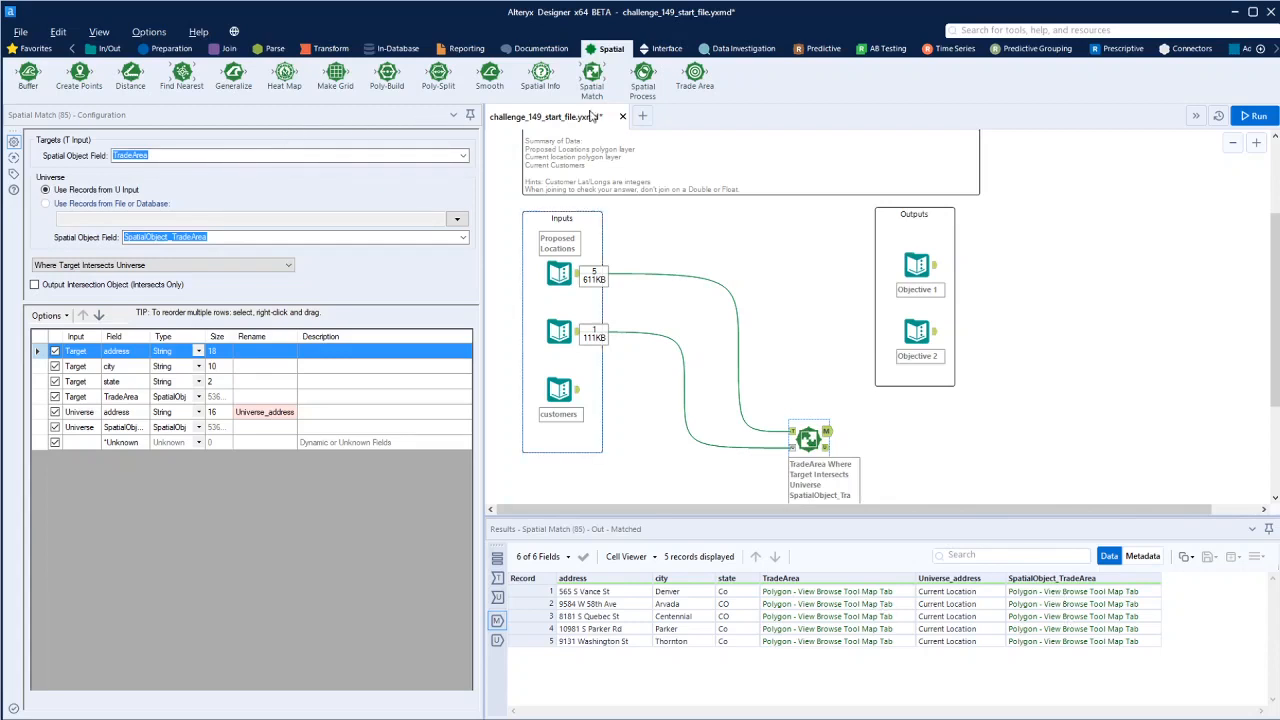
left_click_drag(643, 73, 912, 433)
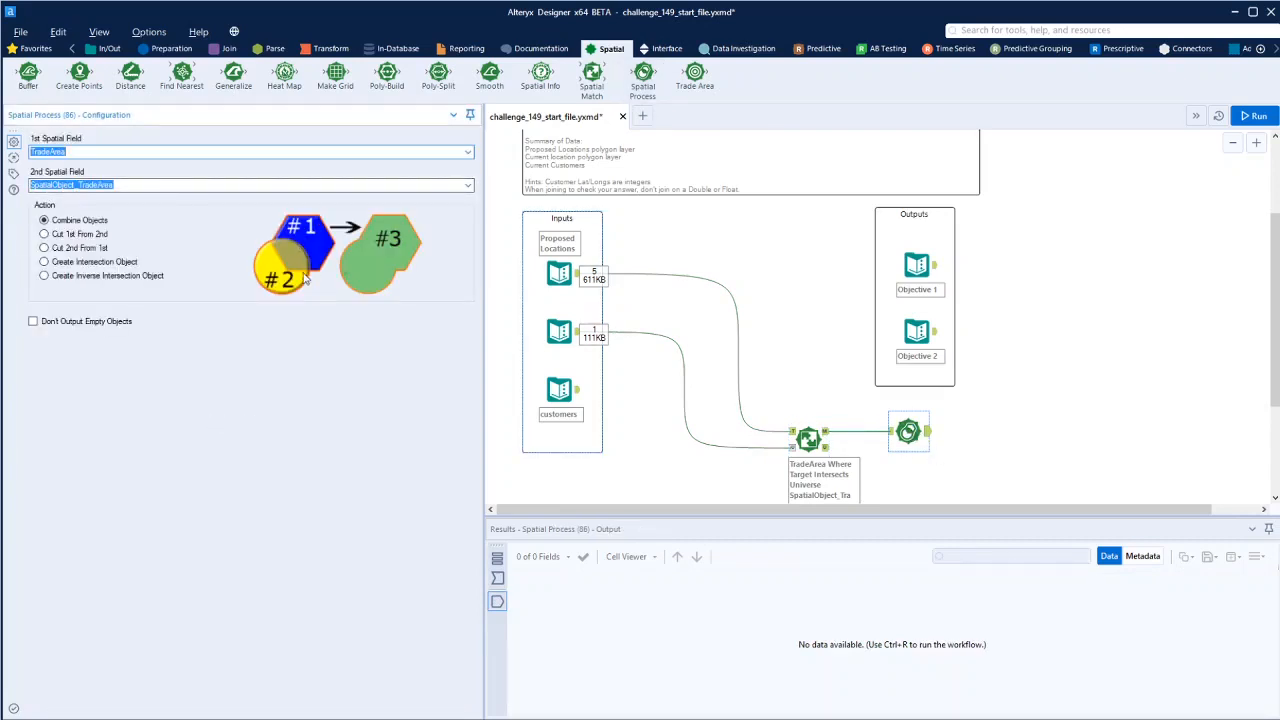
left_click(44, 263)
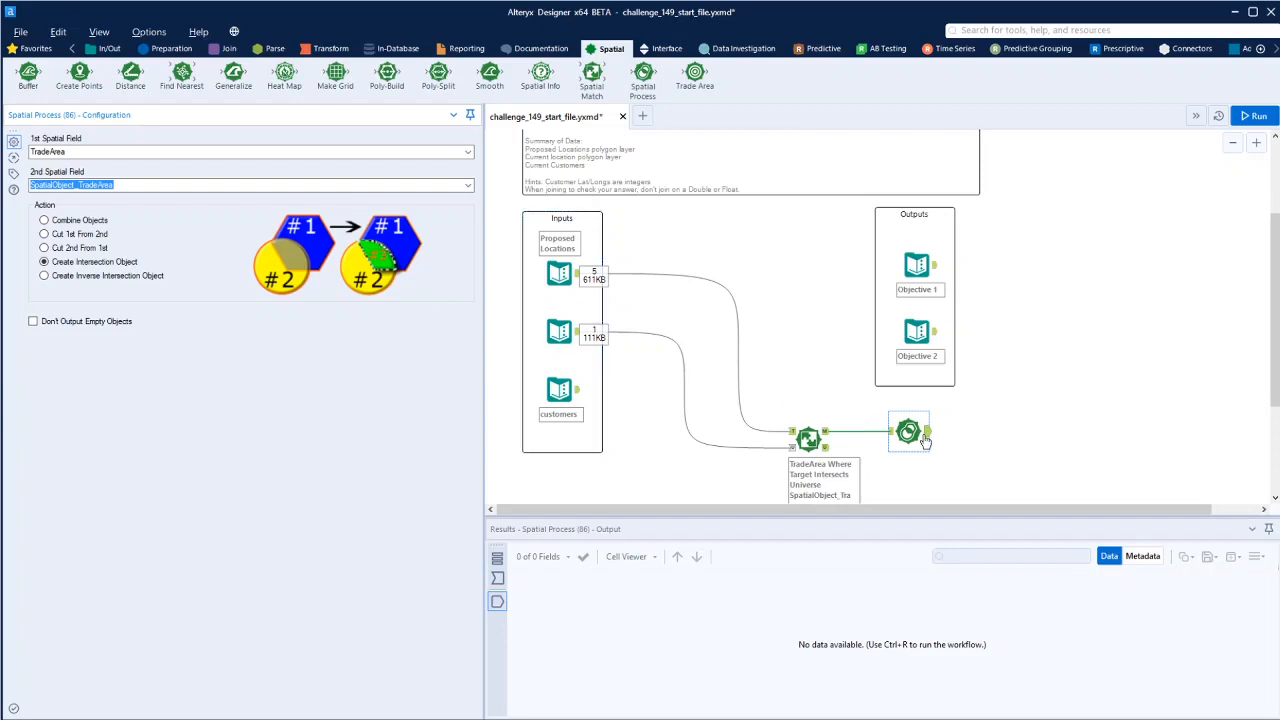
left_click(97, 152)
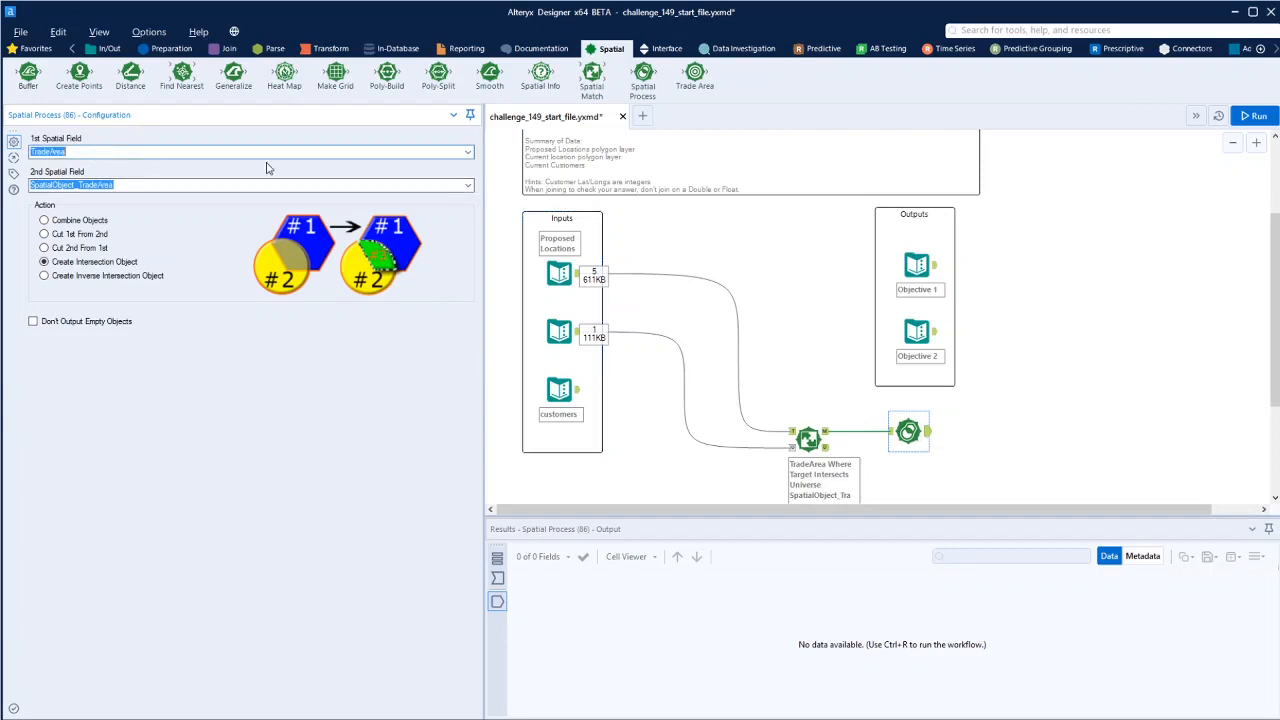
left_click(468, 152)
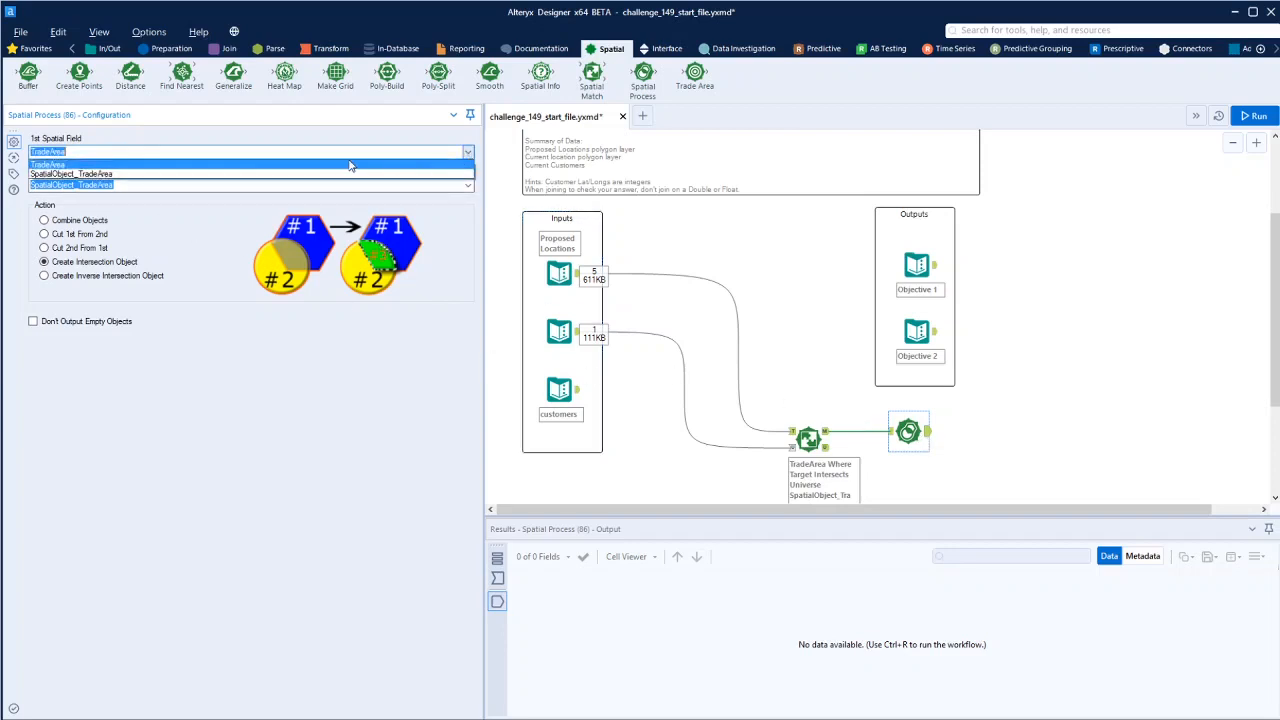
left_click(92, 176)
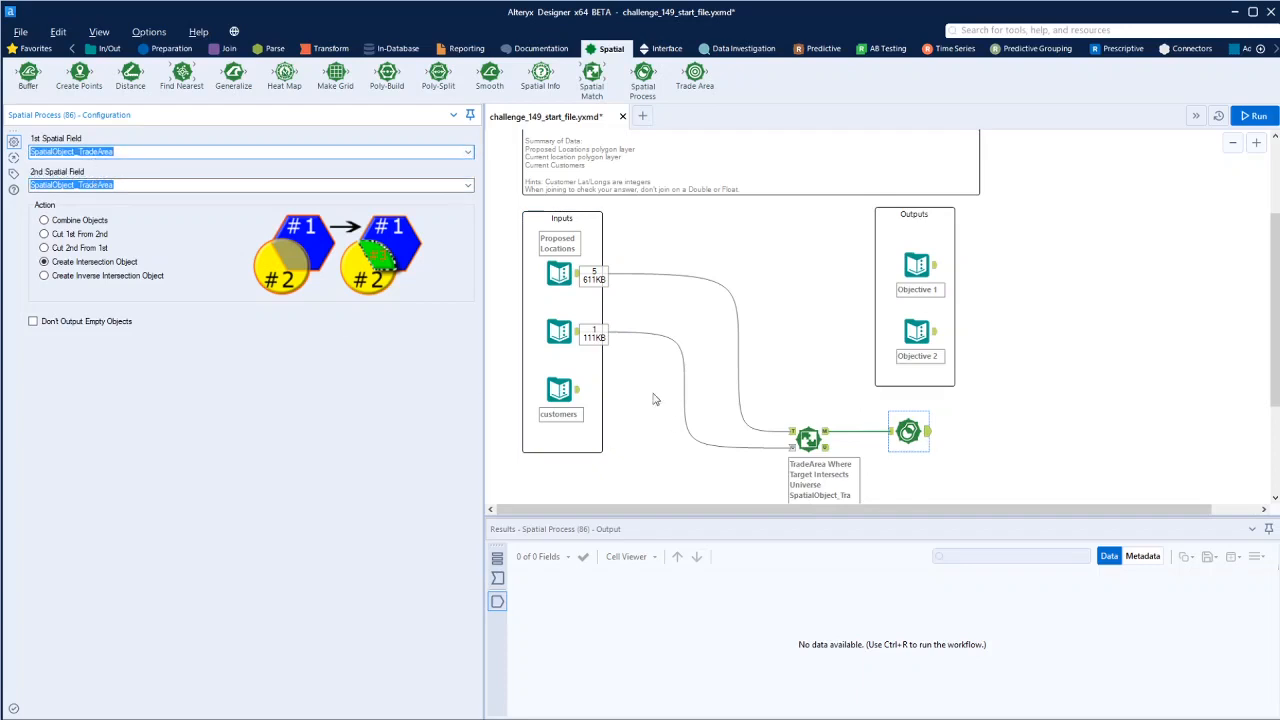
left_click(140, 188)
left_click(467, 187)
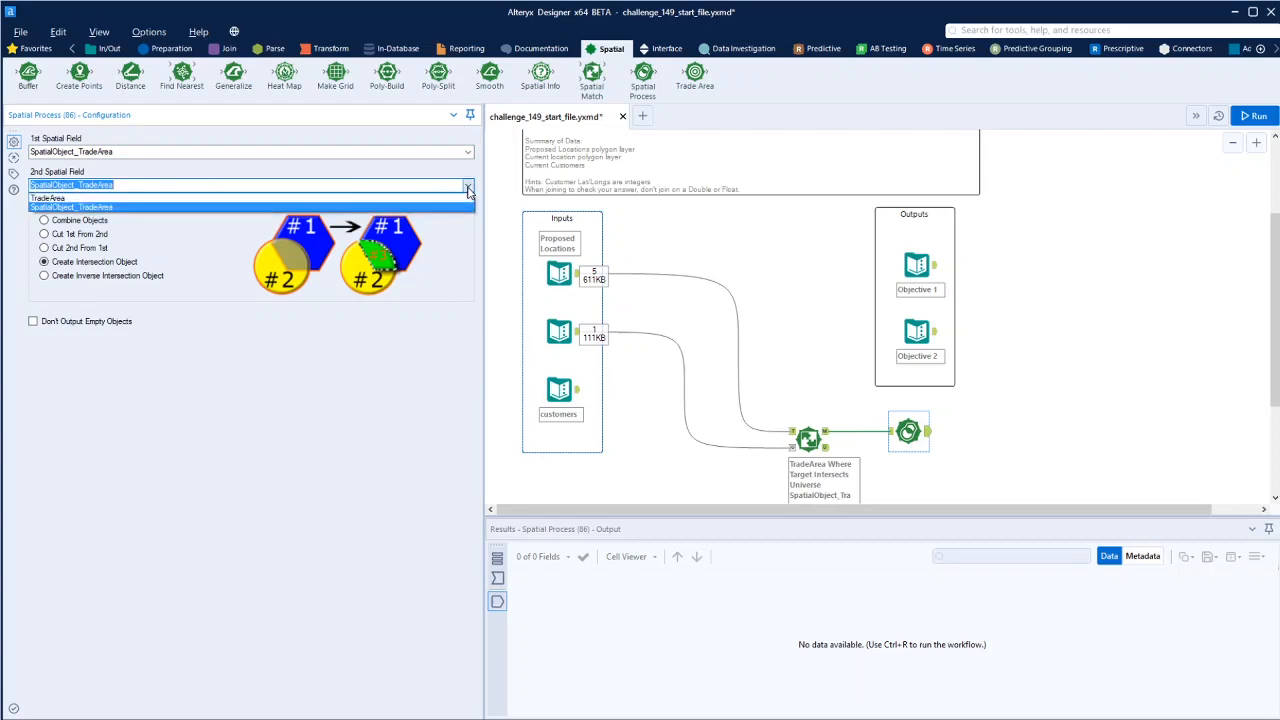
left_click(467, 157)
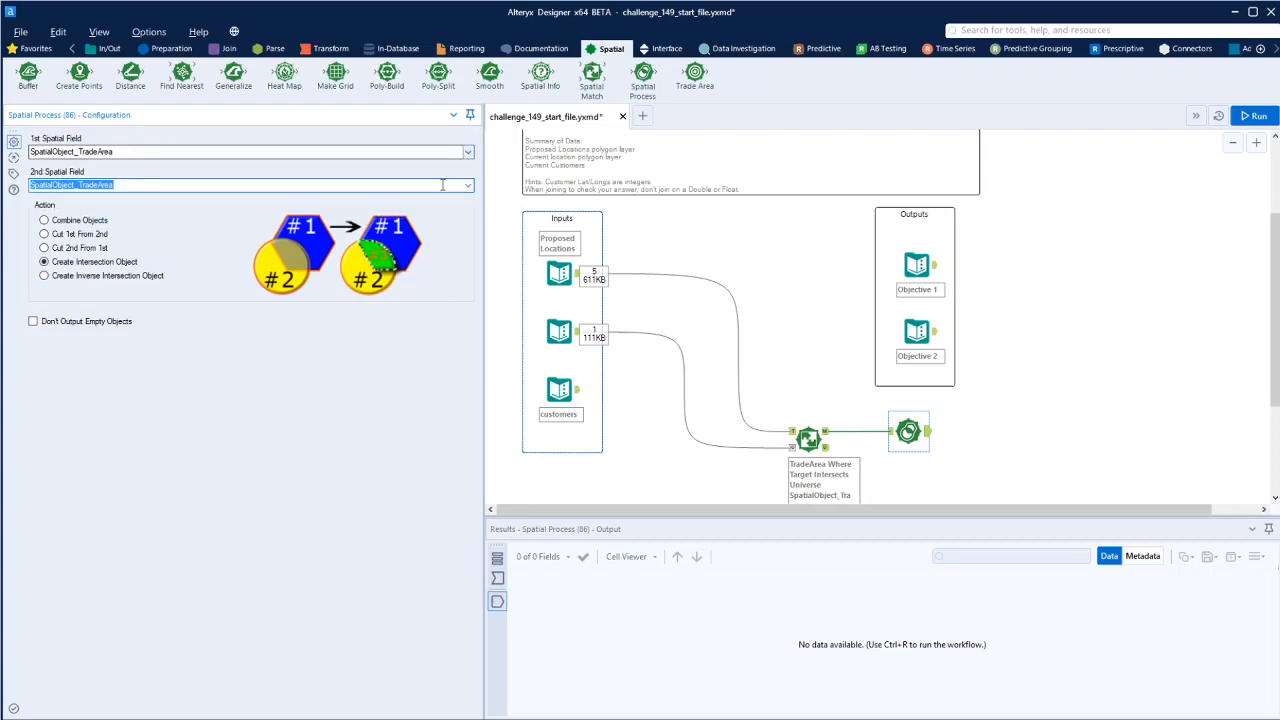
left_click(467, 151)
left_click(305, 168)
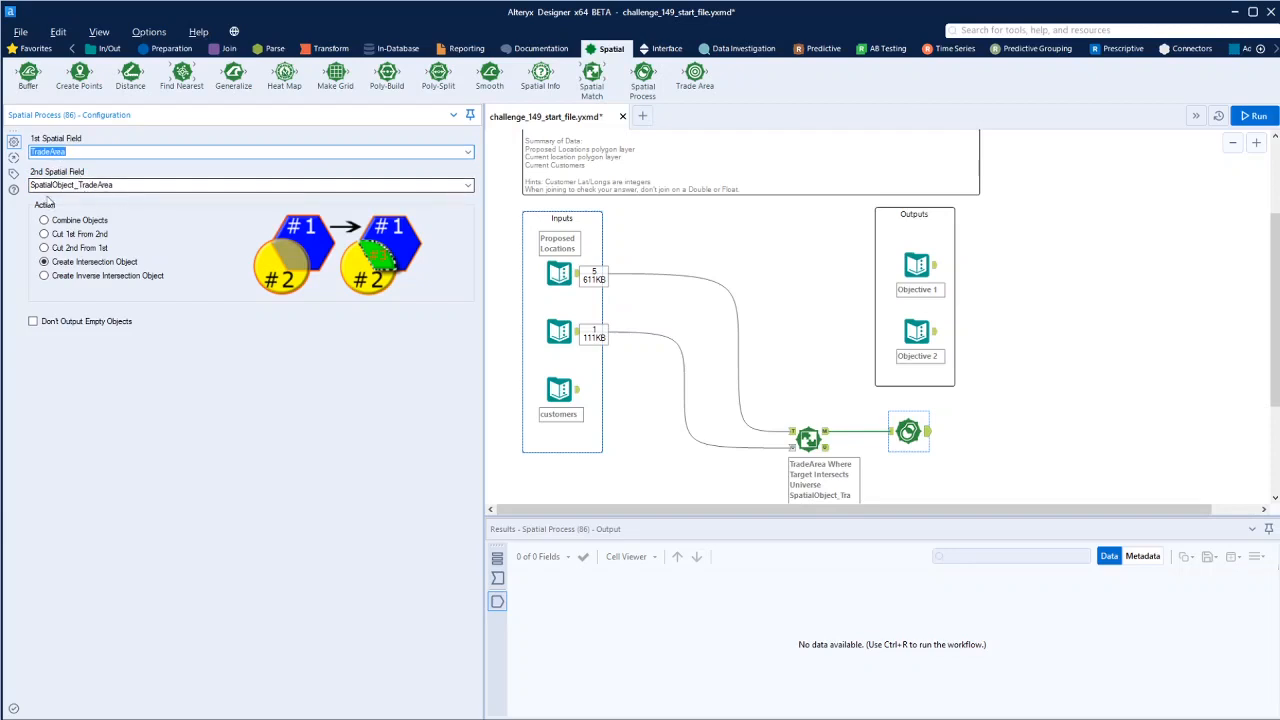
Run the workflow and check the intersection objects in the Spatial Process output
left_click(1253, 115)
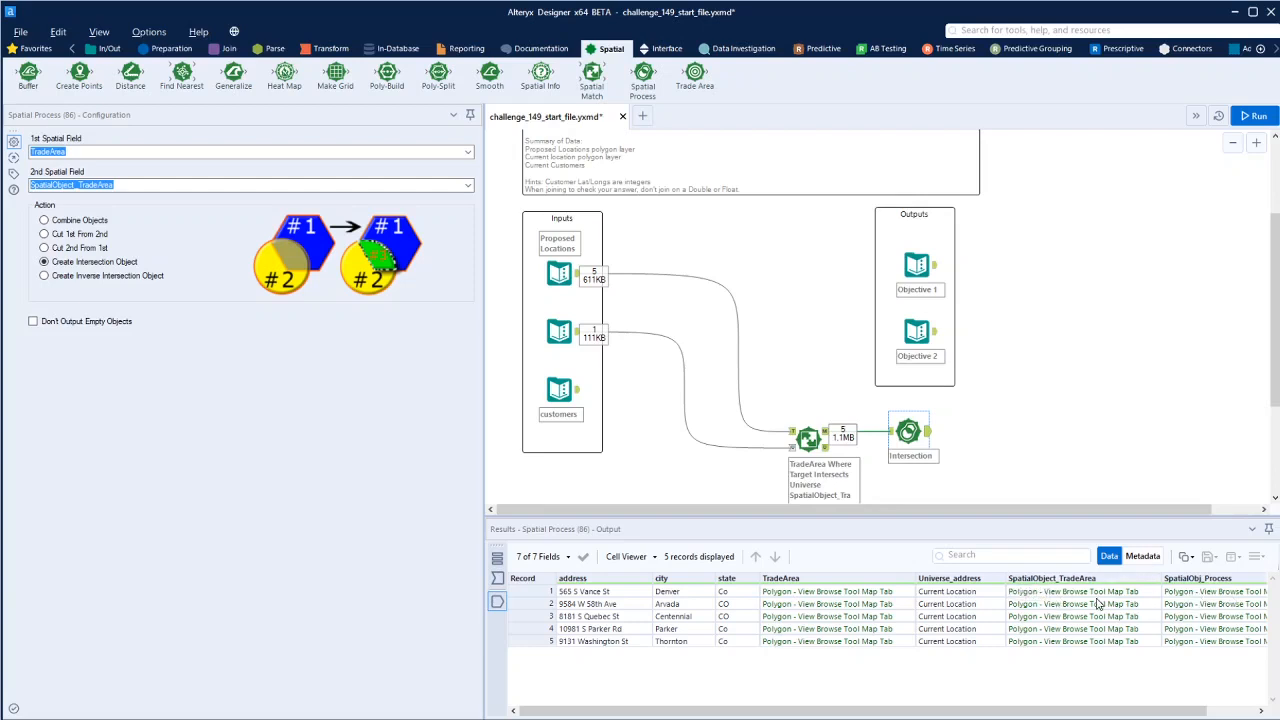
scroll(1050, 665, "right", 2)
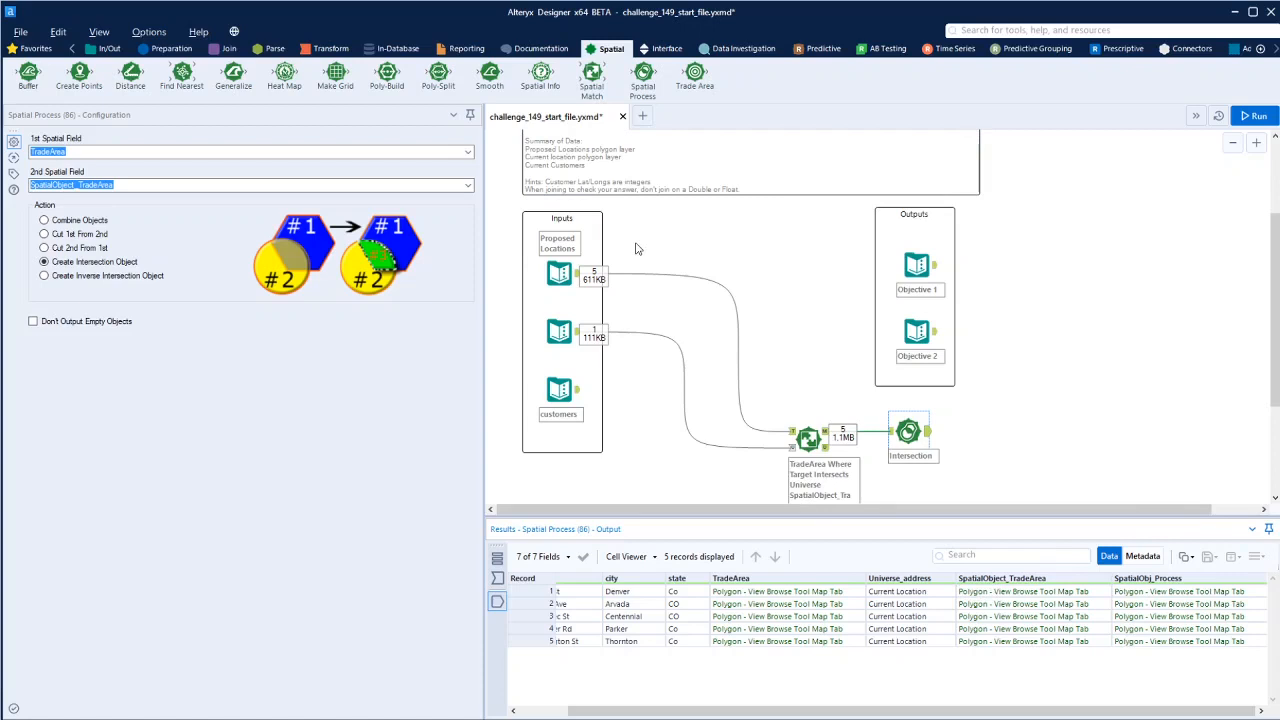
Connect a Spatial Info tool after the Spatial Process, outputting Area (Square Miles) for SpatialObject_TradeArea, and run the workflow
left_click_drag(540, 74, 1001, 436)
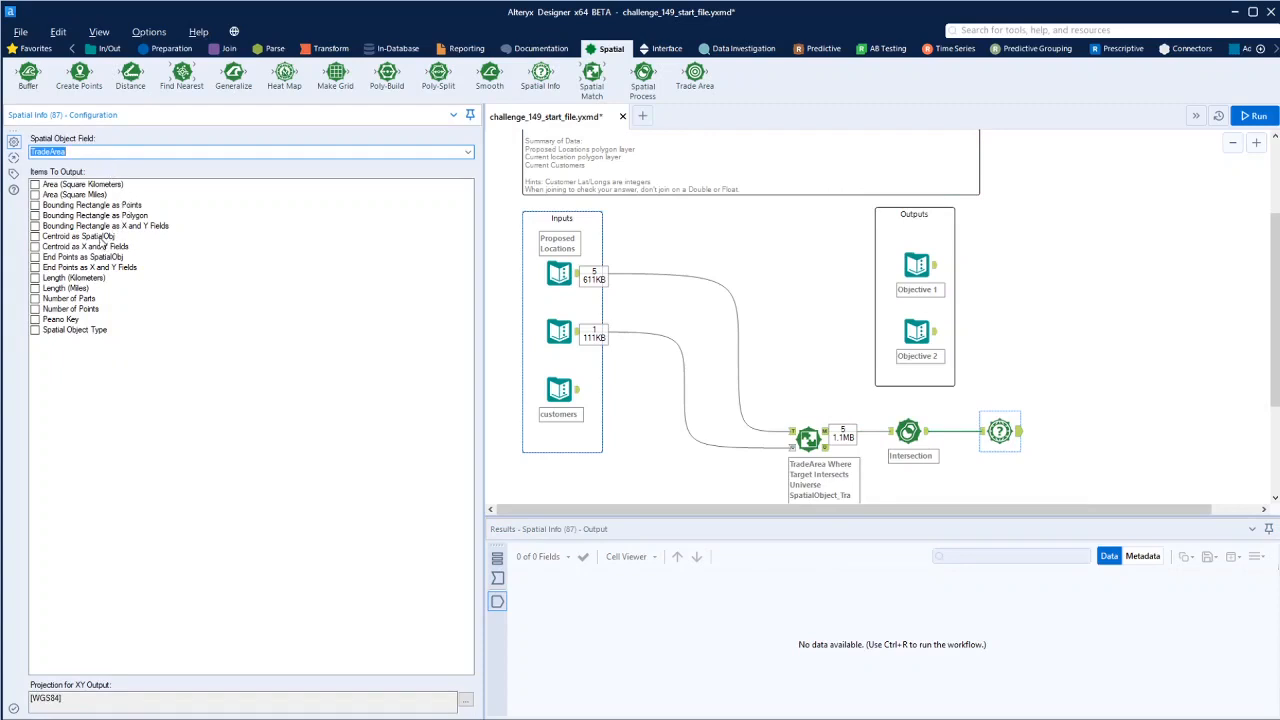
left_click(35, 195)
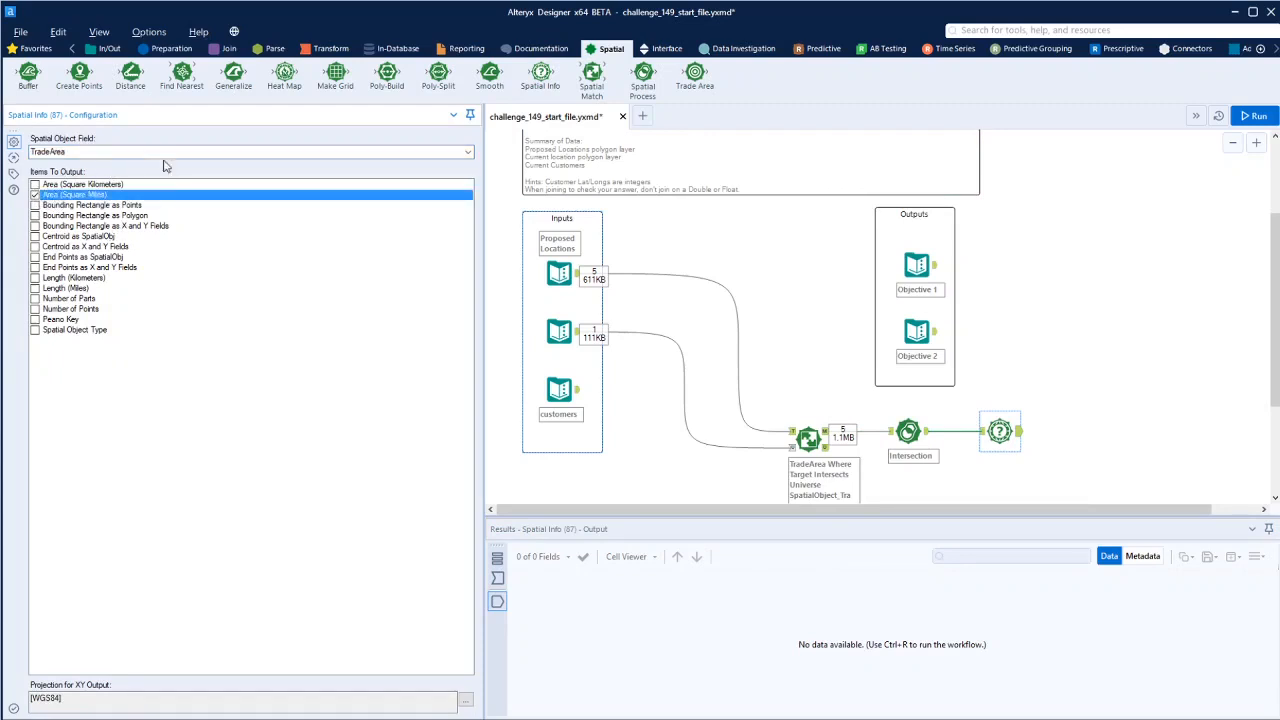
left_click(453, 151)
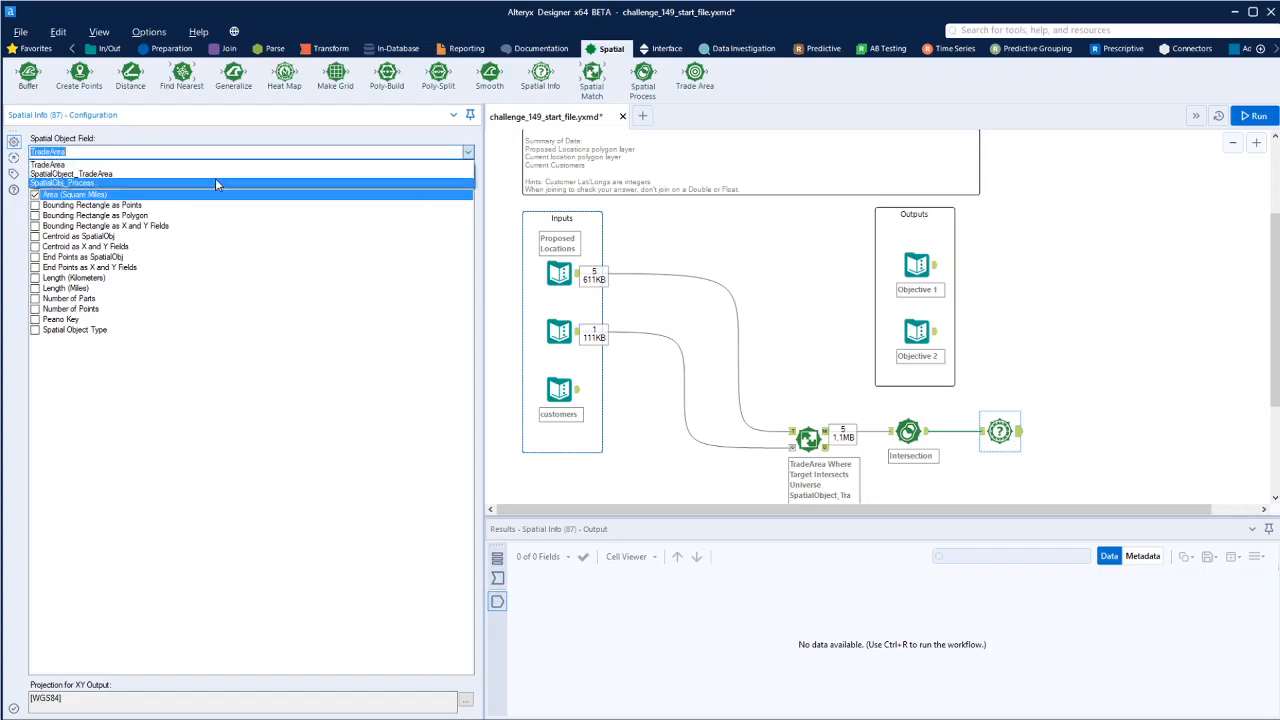
left_click(158, 178)
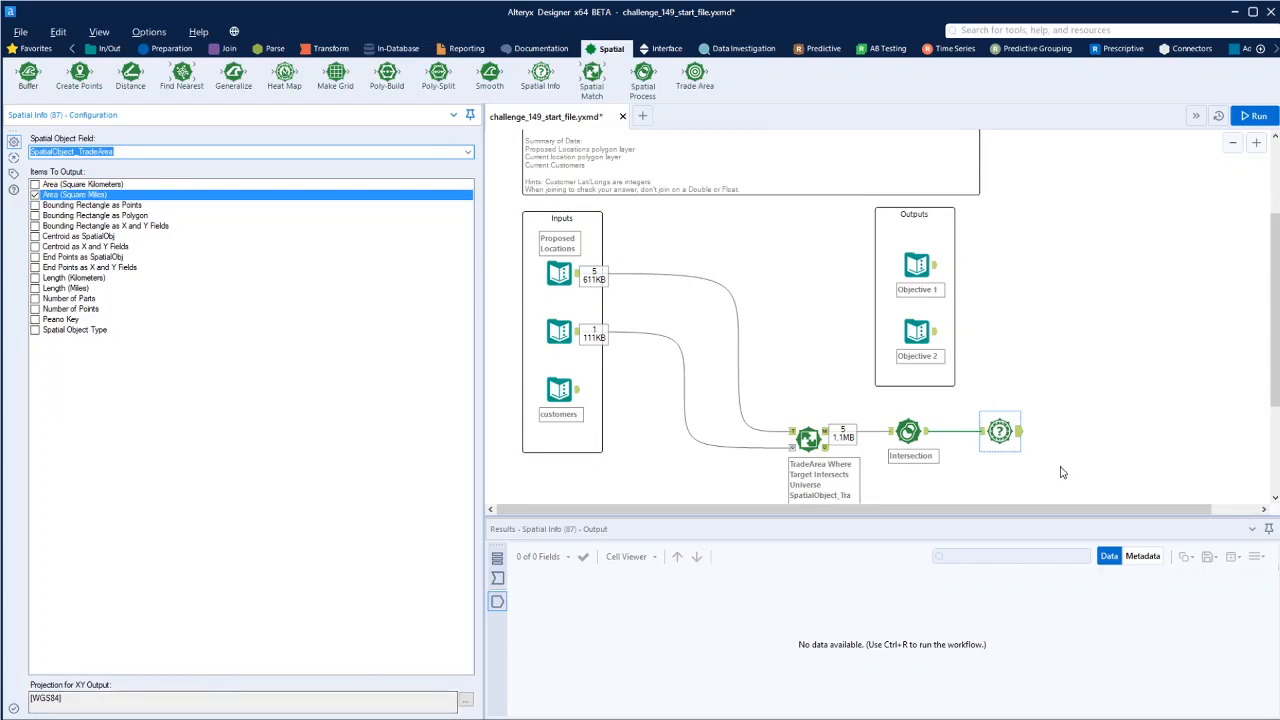
left_click(1252, 115)
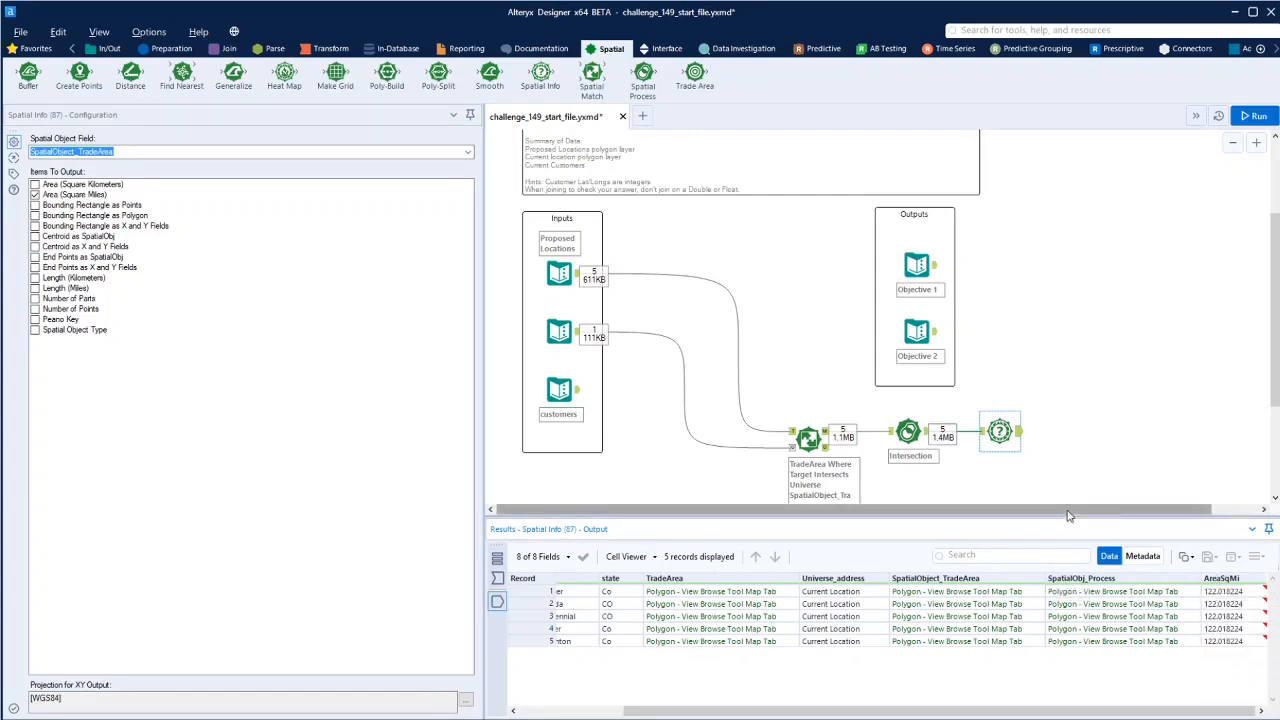
Connect a second Spatial Info tool outputting Area (Square Miles) for SpatialObj_Process, and run the workflow to check both area columns
left_click_drag(1068, 515, 1112, 515)
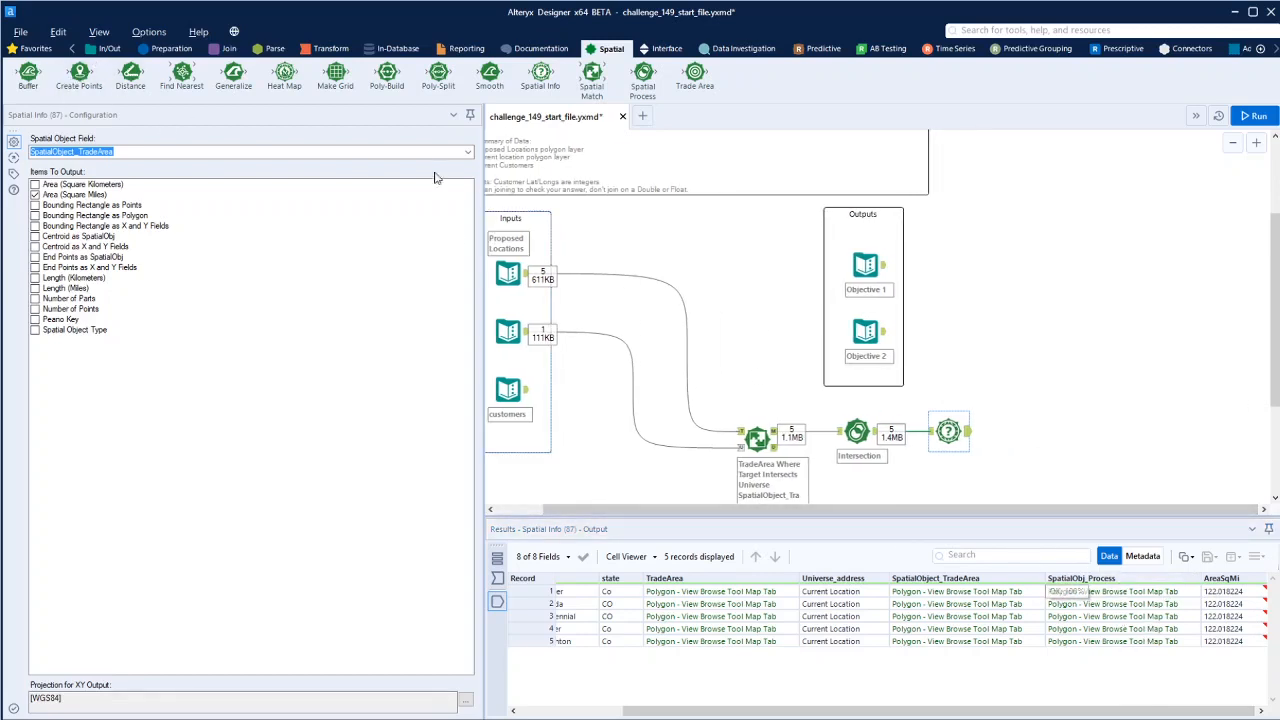
left_click_drag(540, 75, 1033, 431)
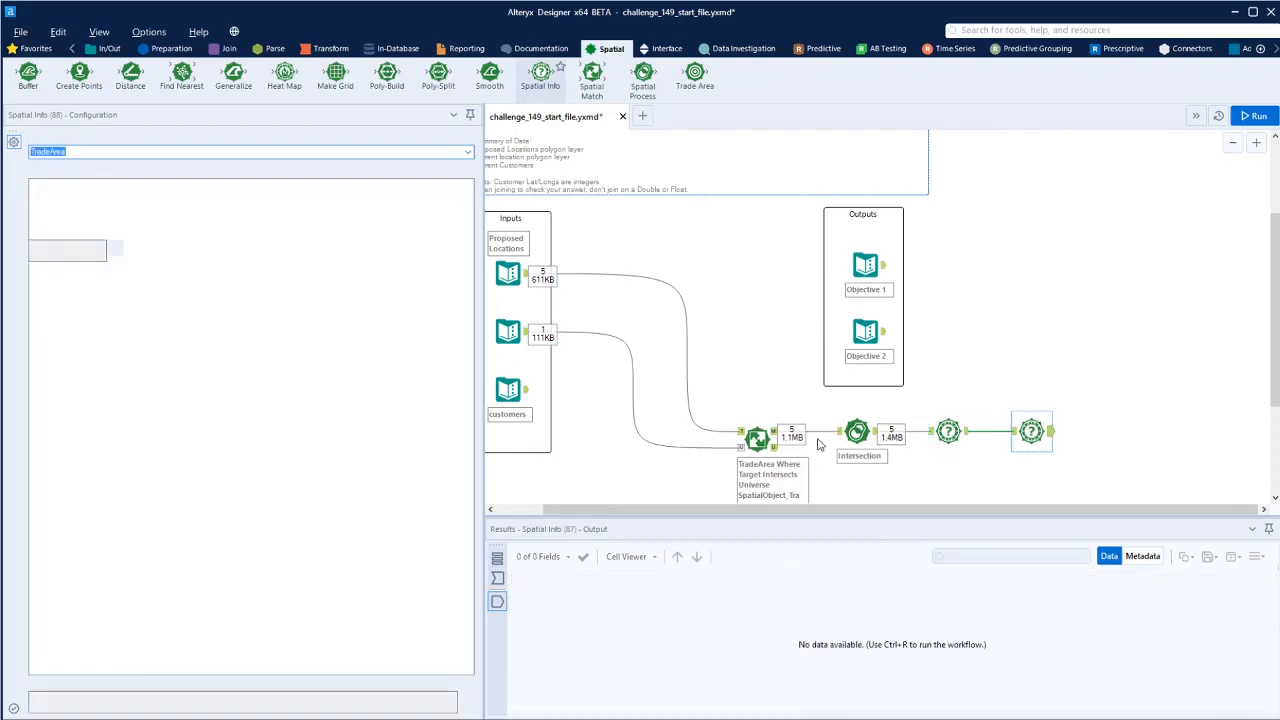
left_click(467, 151)
left_click(303, 188)
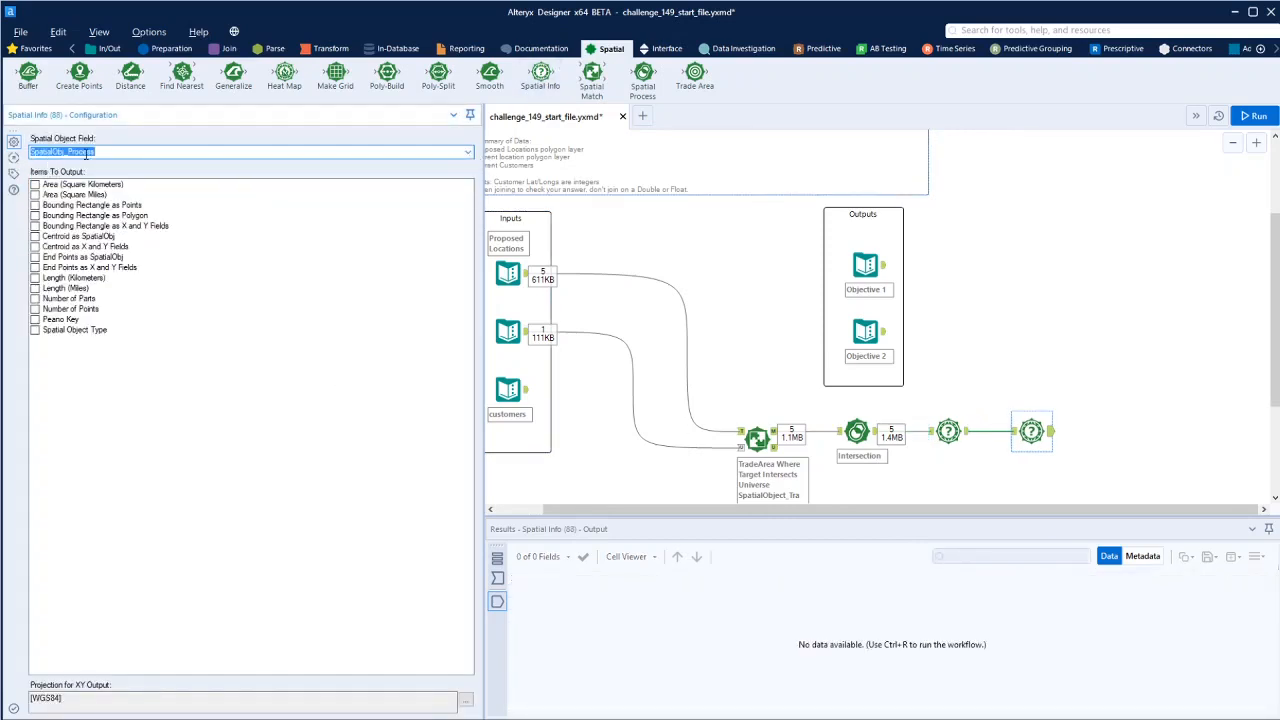
left_click(37, 194)
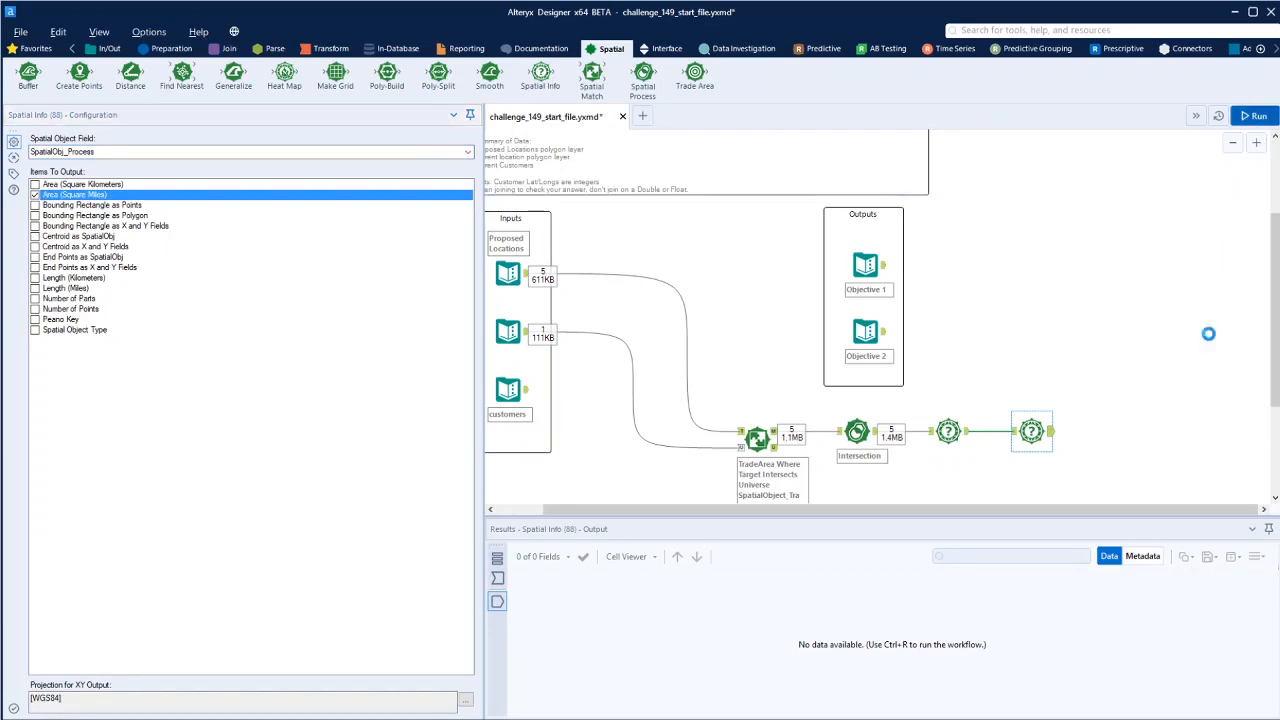
left_click(1095, 423)
key("ctrl+r")
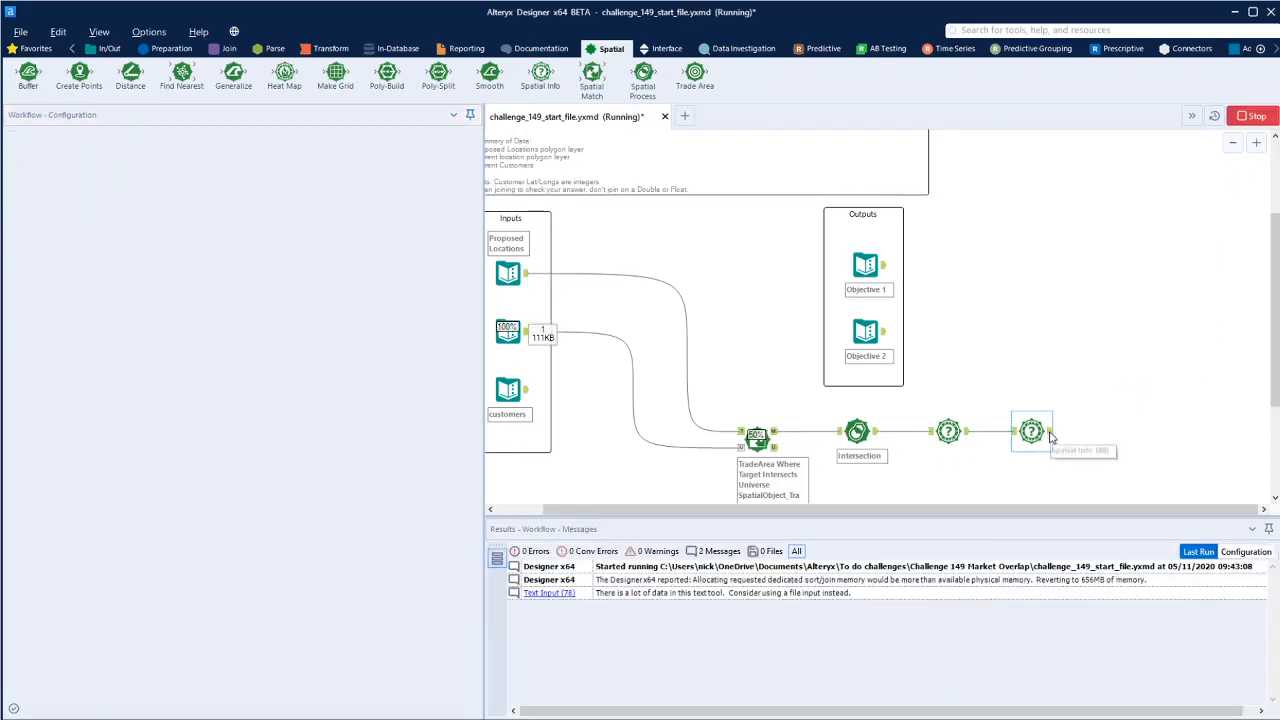
left_click(1036, 432)
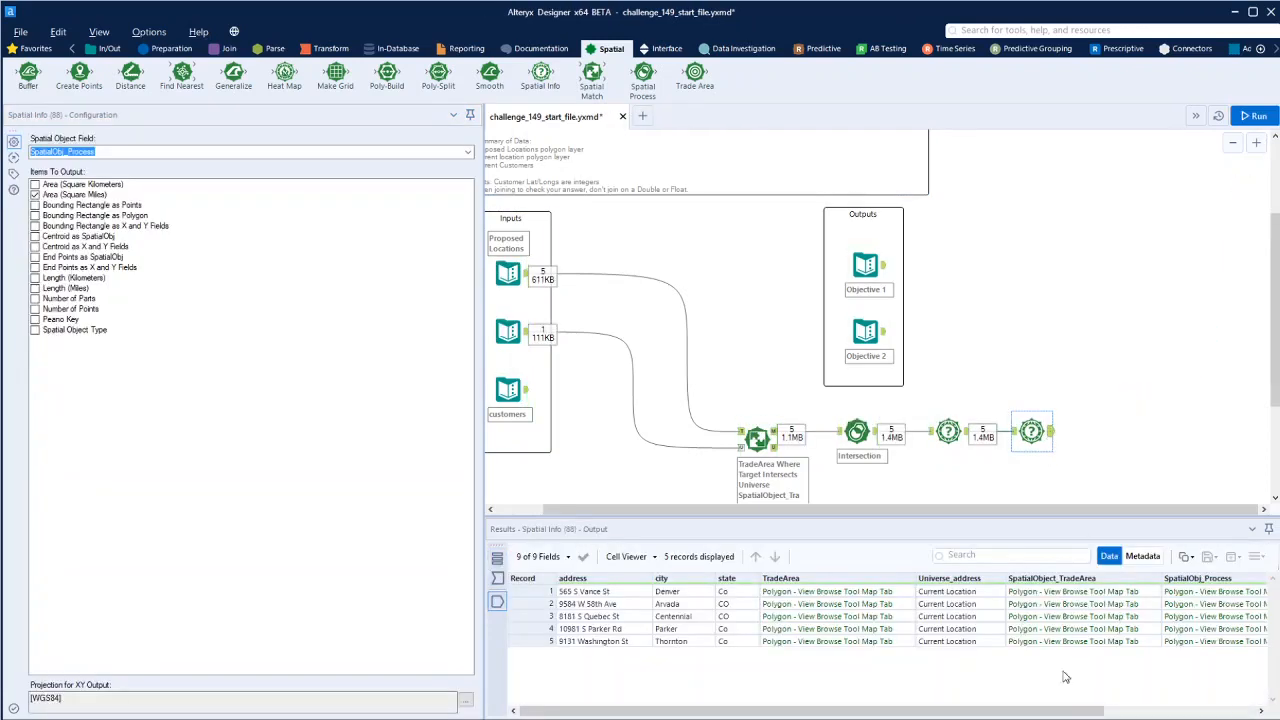
left_click_drag(1071, 713, 1224, 712)
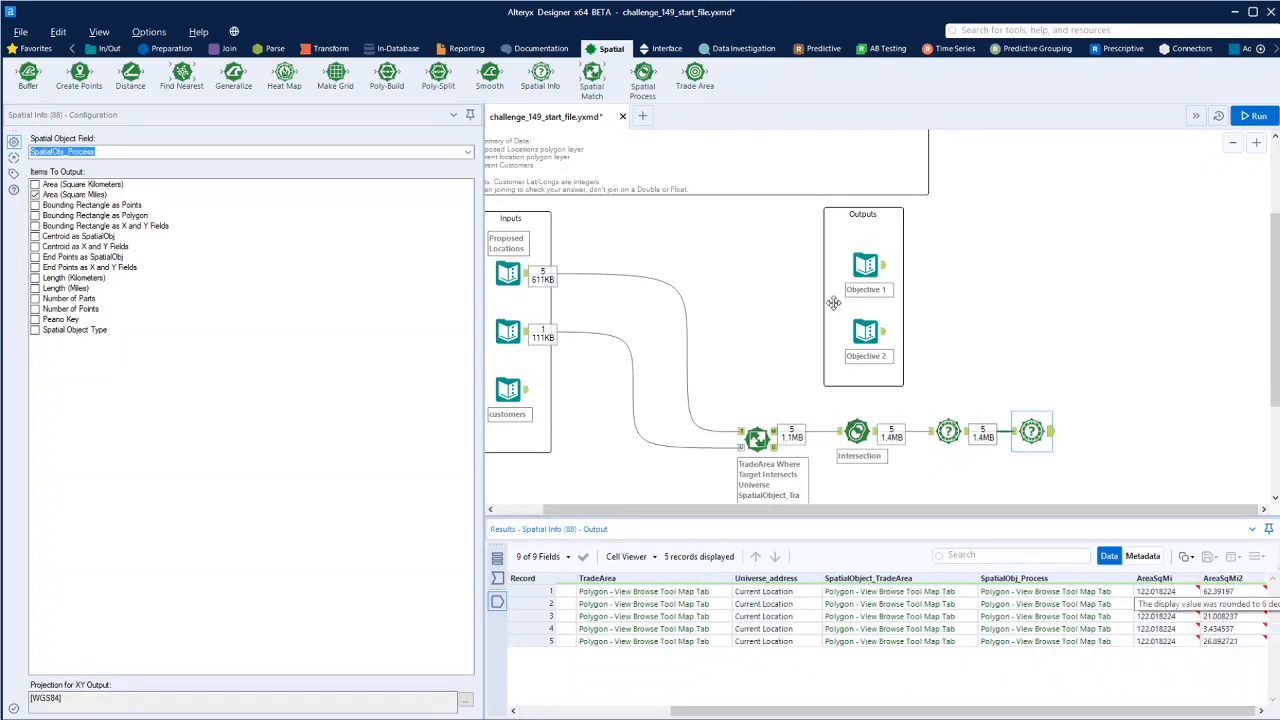
Connect a Formula tool after the second Spatial Info tool and name its output column PCT Overlap, matching Objective 1
left_click(172, 48)
left_click_drag(222, 78, 1115, 431)
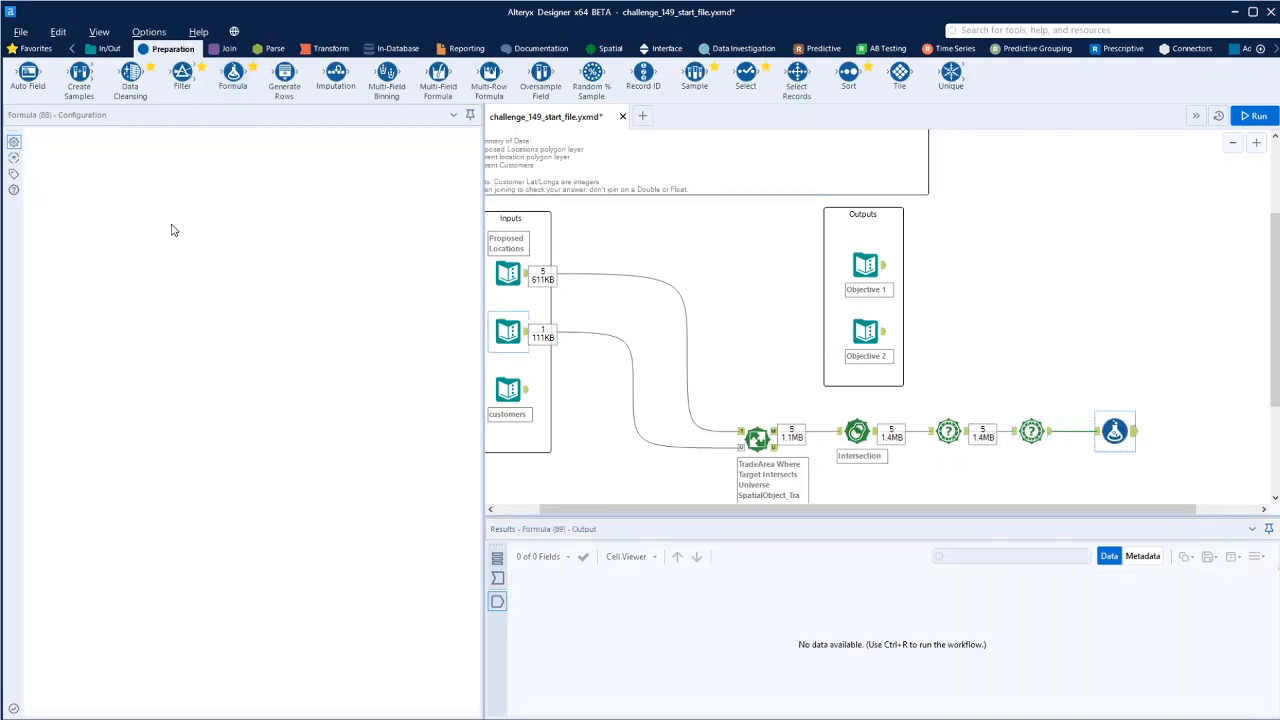
left_click(112, 150)
left_click(100, 165)
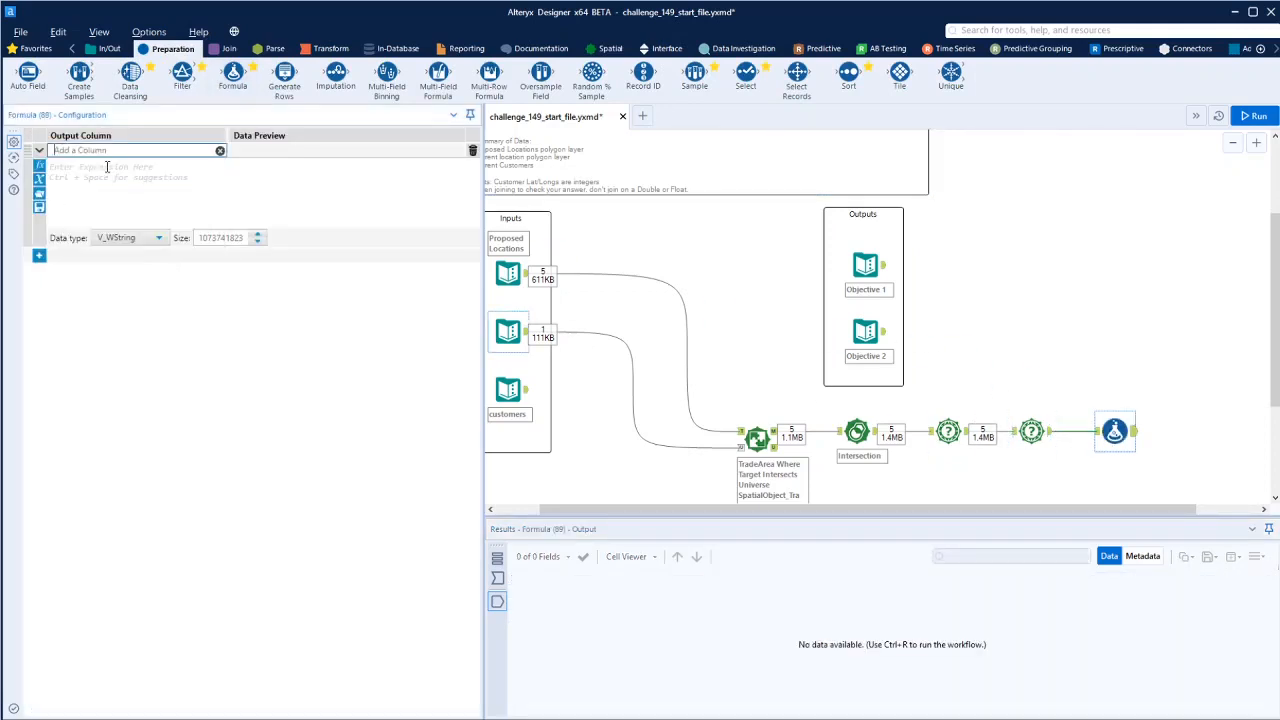
left_click(884, 266)
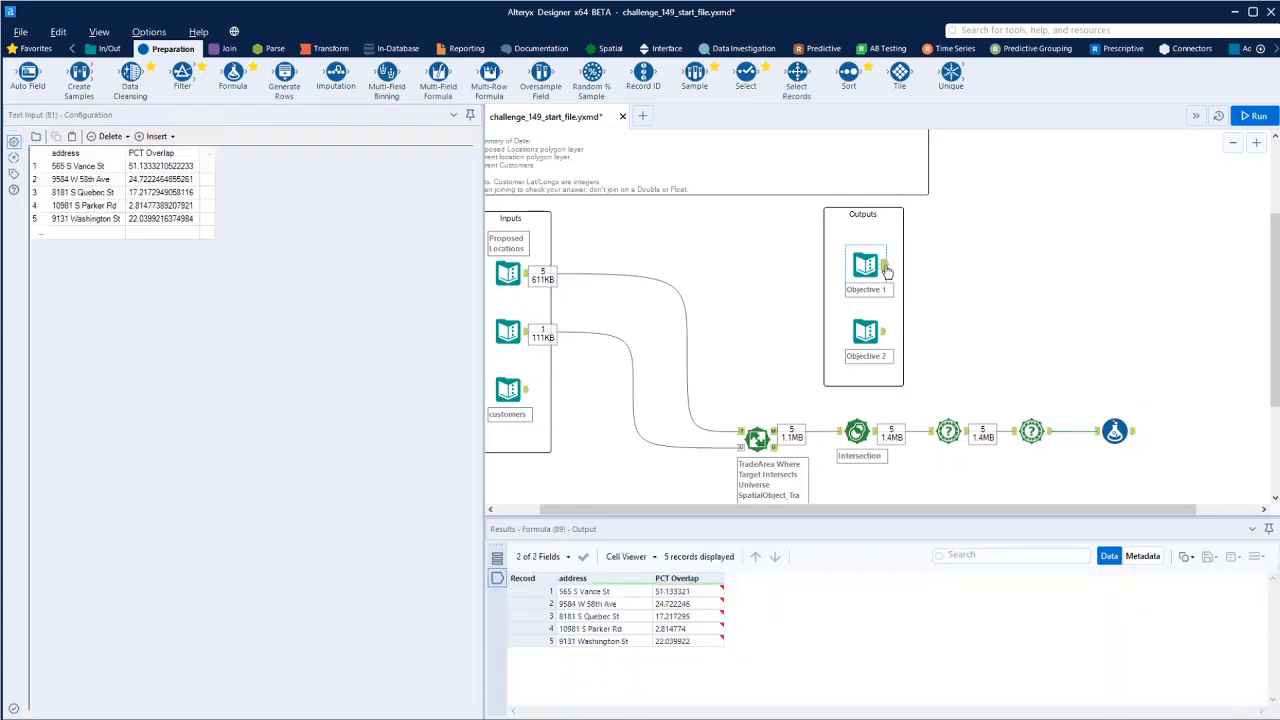
left_click(1114, 431)
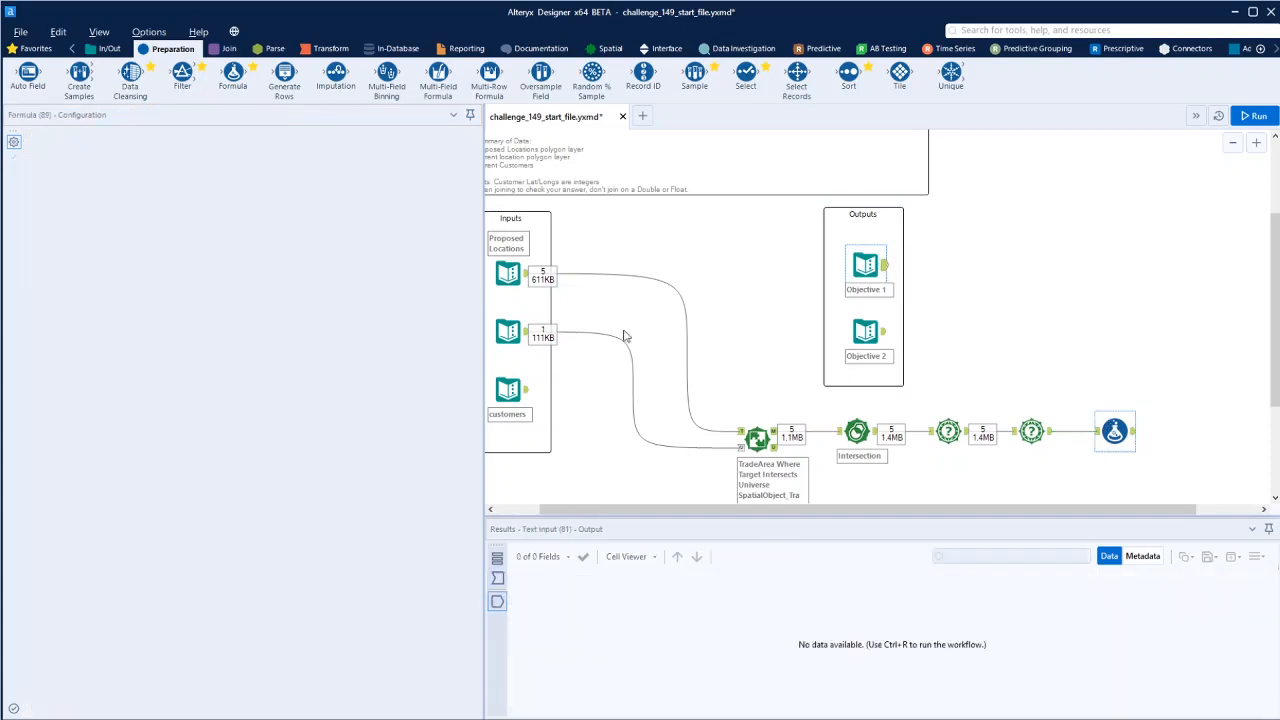
left_click(122, 151)
left_click(85, 166)
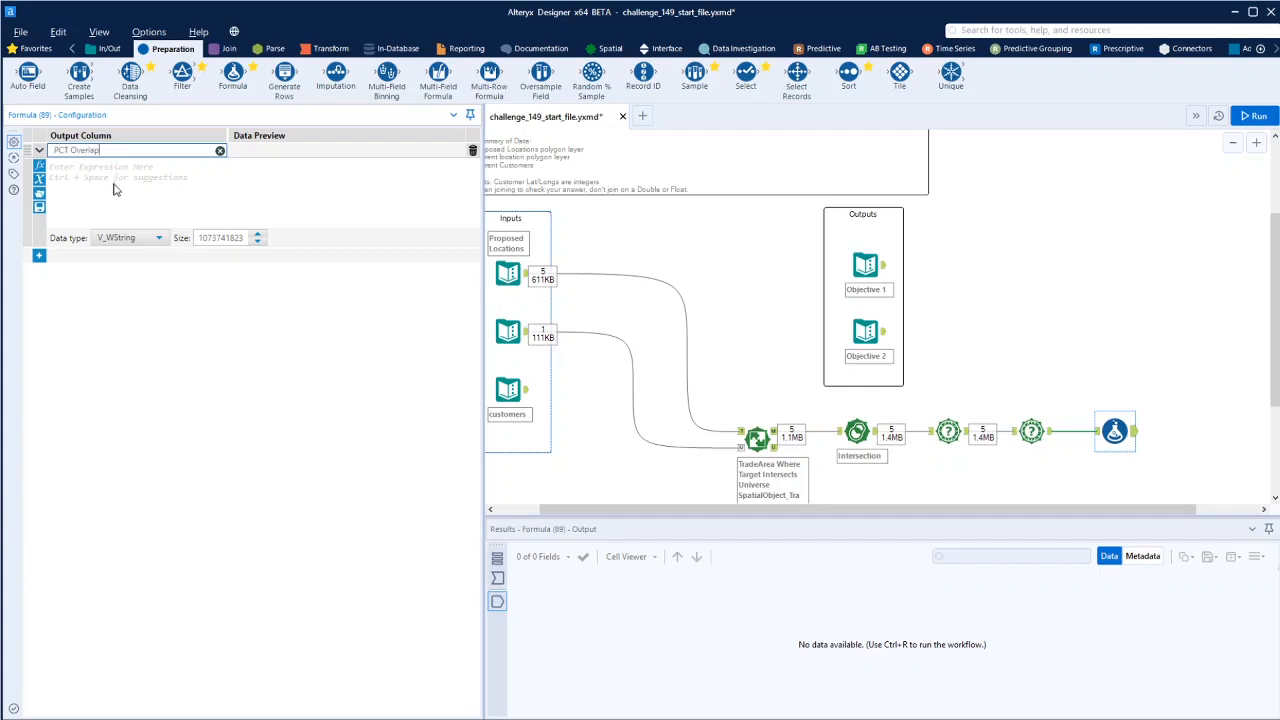
Set the PCT Overlap expression to ([AreaSqMi2]/[AreaSqMi])*100 with data type Double
left_click(105, 174)
type("(")
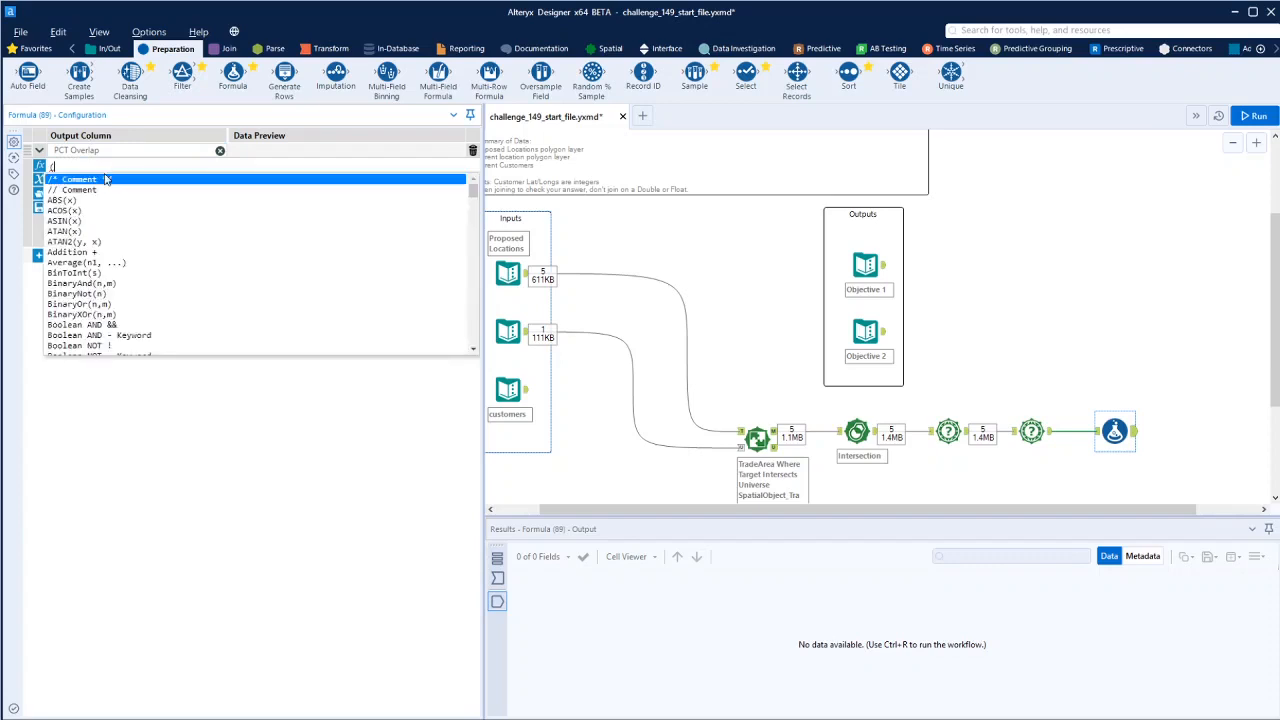
type("[")
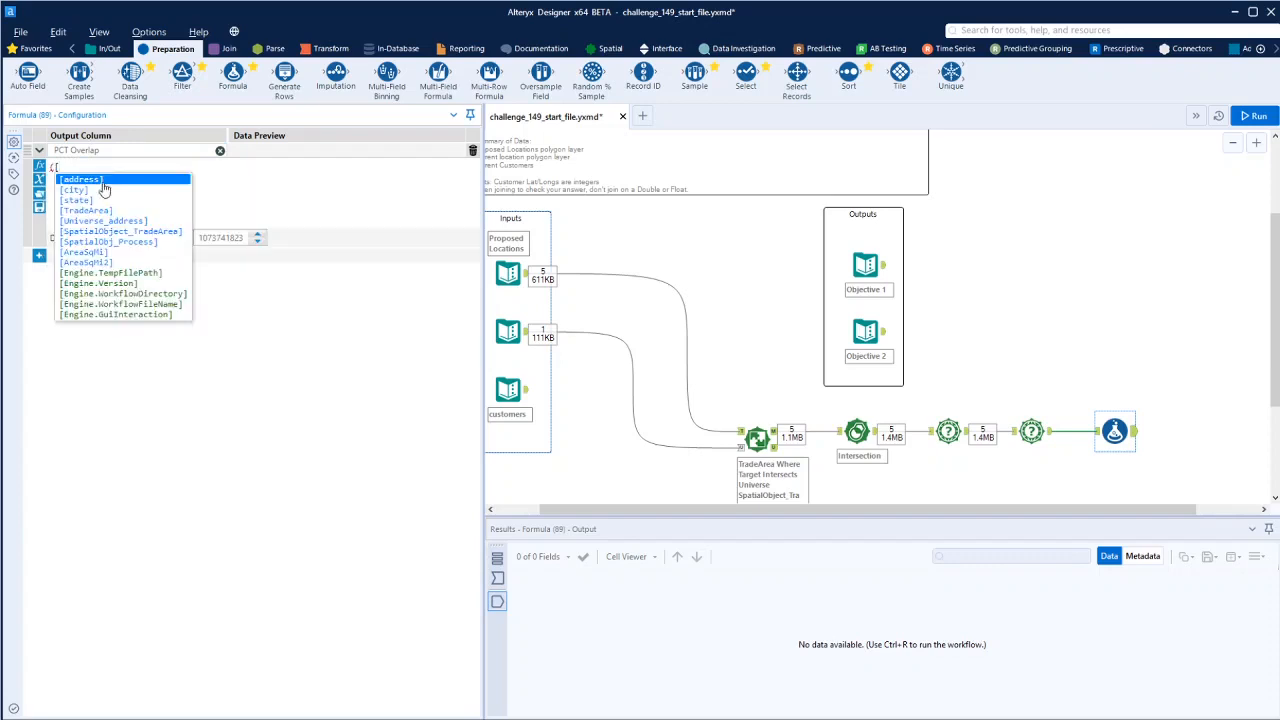
double_click(115, 263)
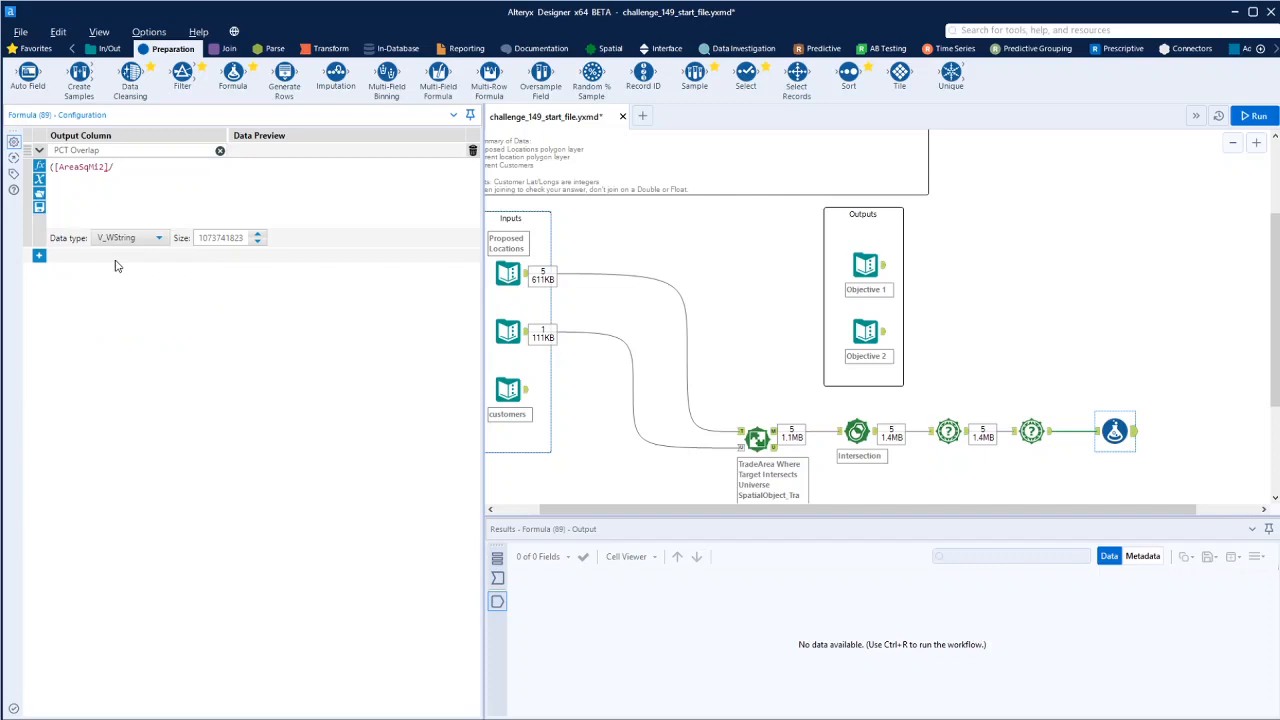
type("/[")
double_click(143, 258)
type(")")
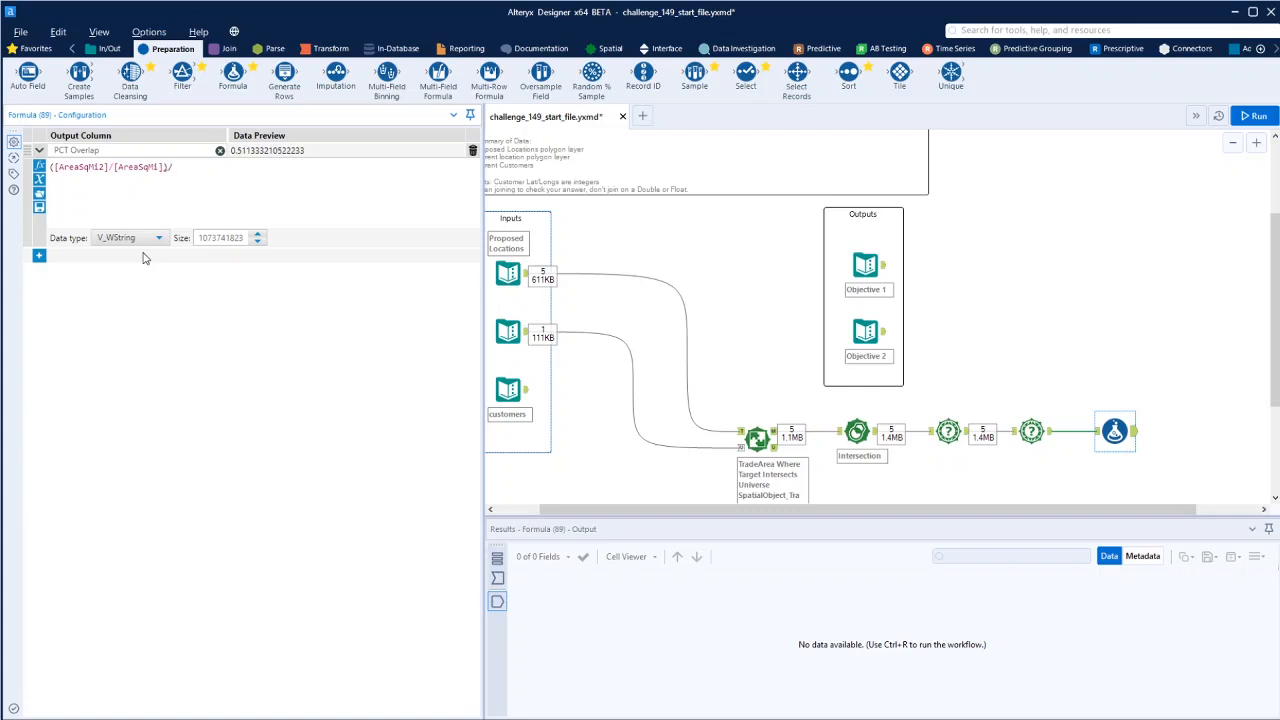
type("*11")
key("BackSpace")
left_click(159, 239)
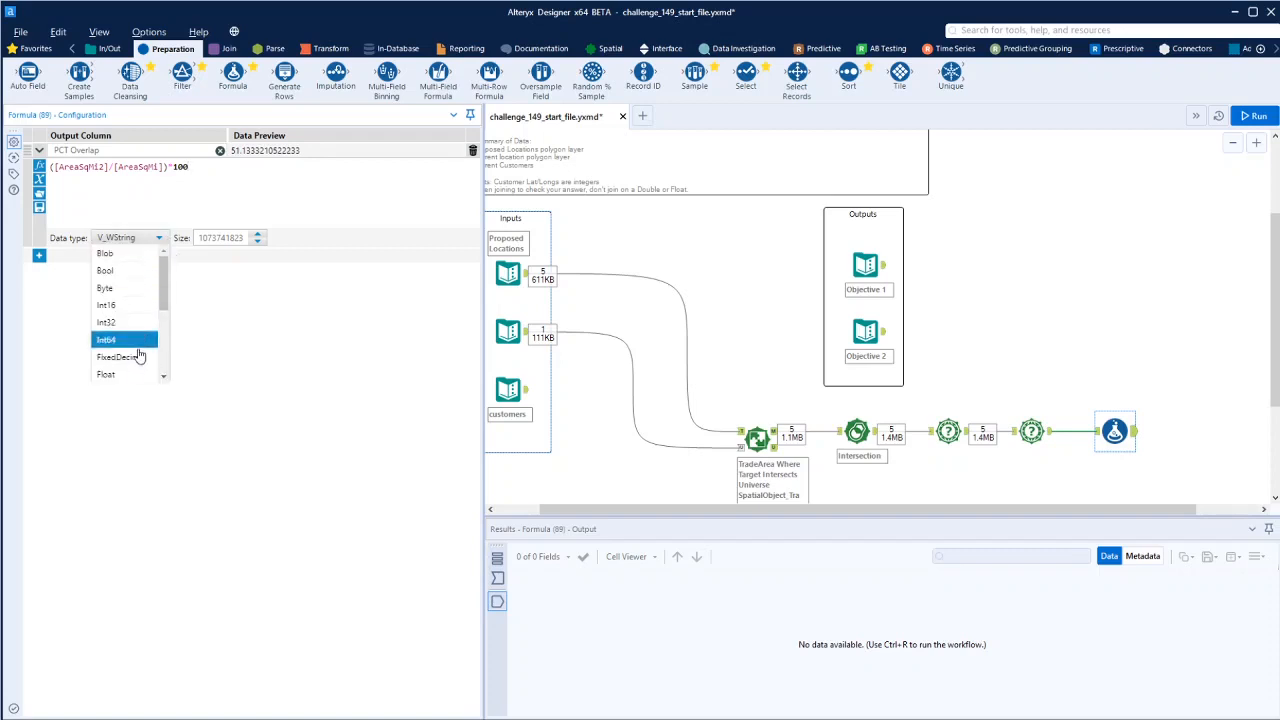
left_click(120, 328)
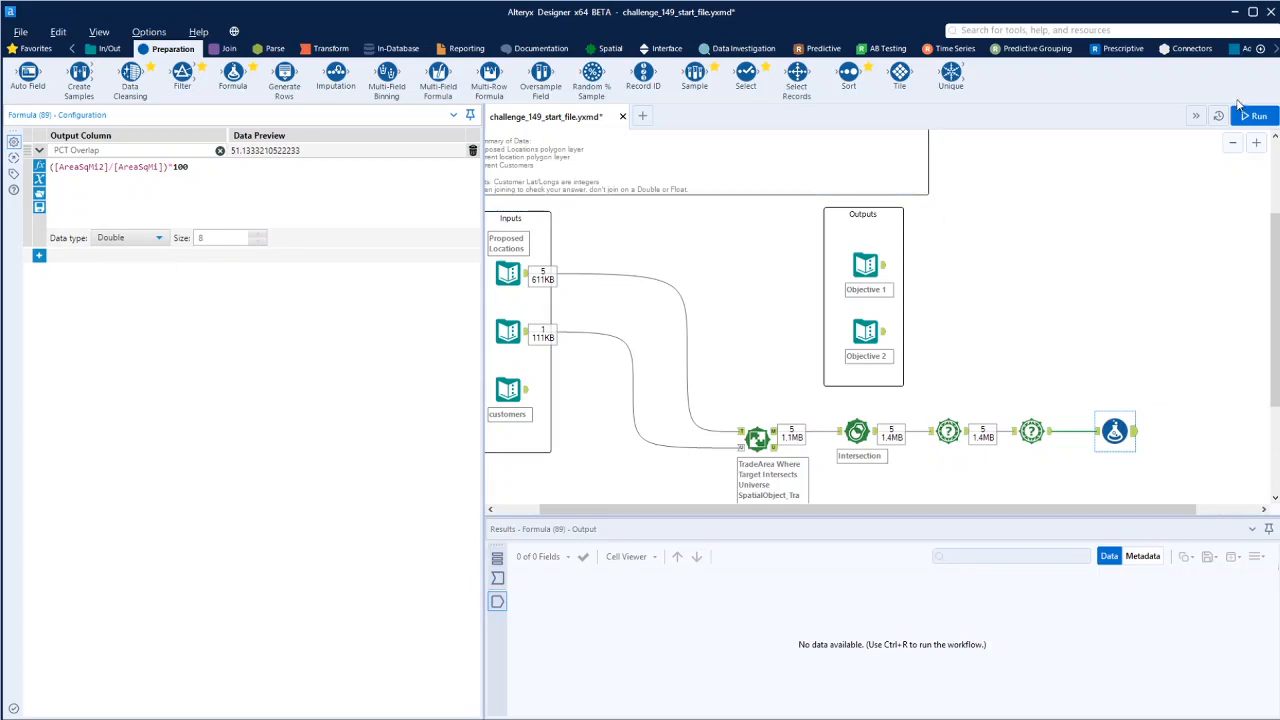
Attach a Browse tool to the Formula output and run the workflow to compare PCT Overlap with the Objective 1 output
left_click(105, 48)
left_click_drag(28, 74, 1186, 432)
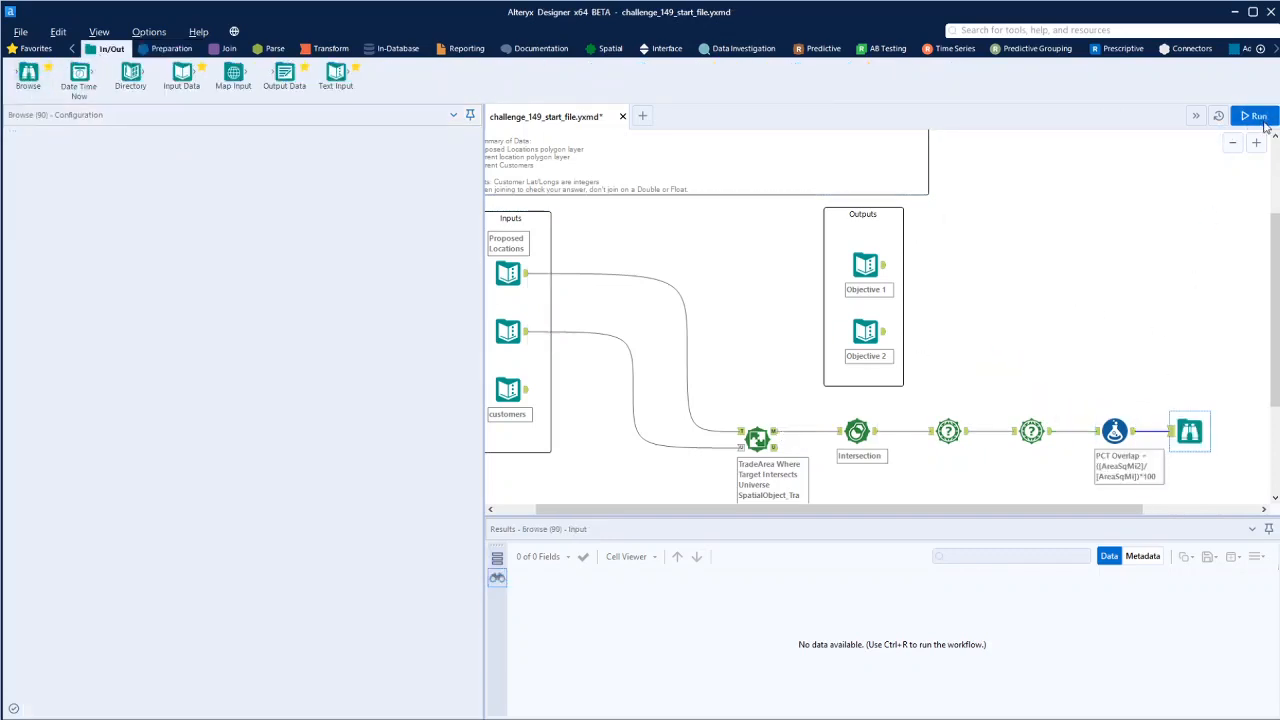
left_click(1257, 117)
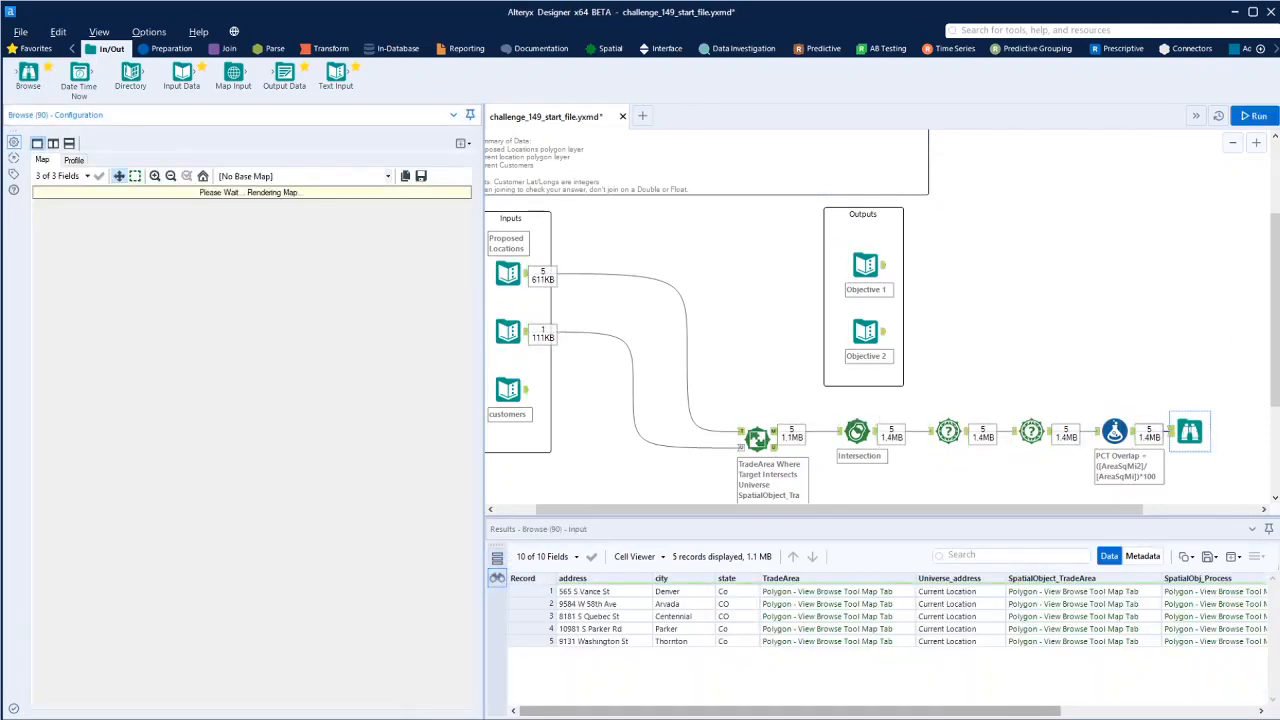
left_click_drag(786, 711, 987, 711)
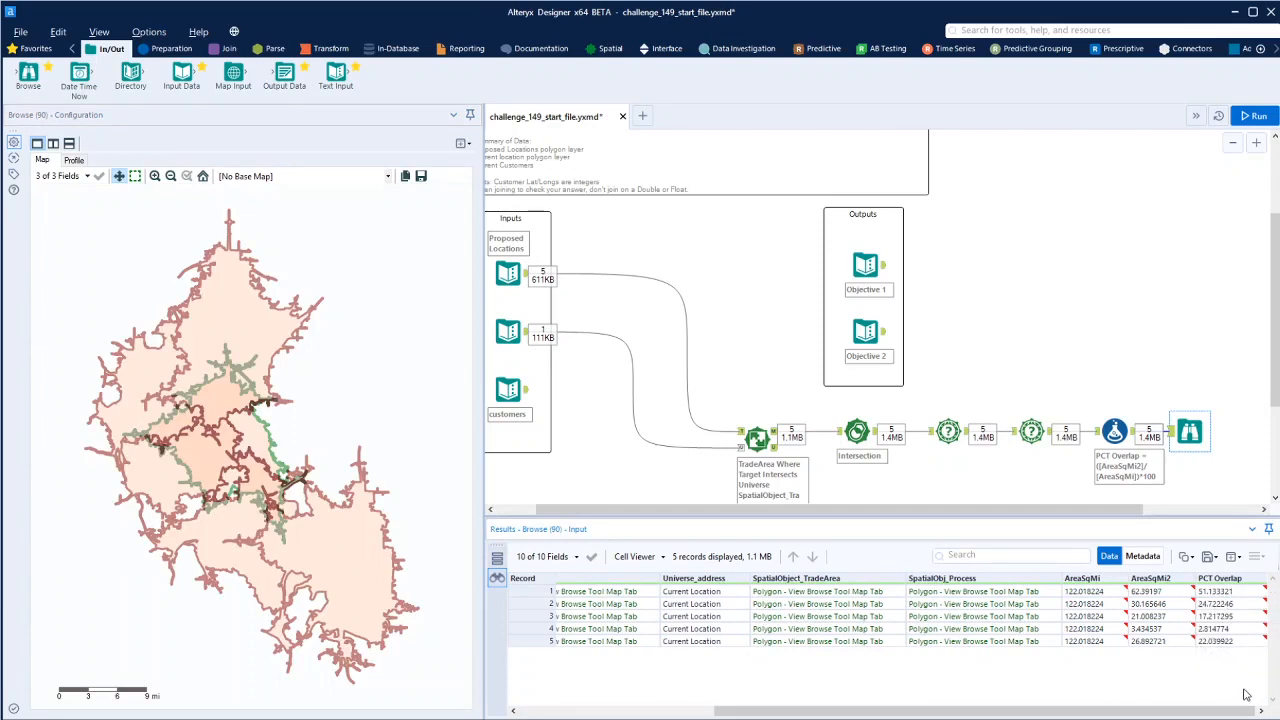
left_click(866, 266)
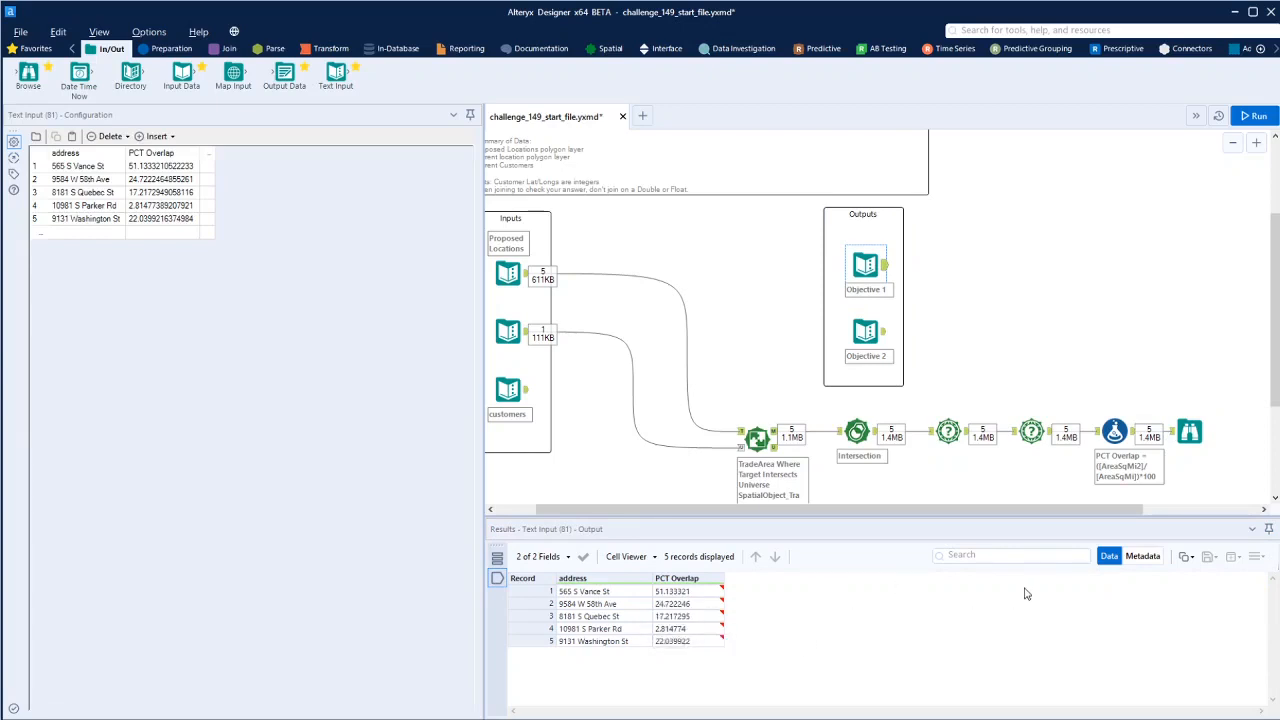
Insert a Select tool on the connection between the PCT Overlap Formula tool and the Browse tool
left_click_drag(1274, 322, 1274, 360)
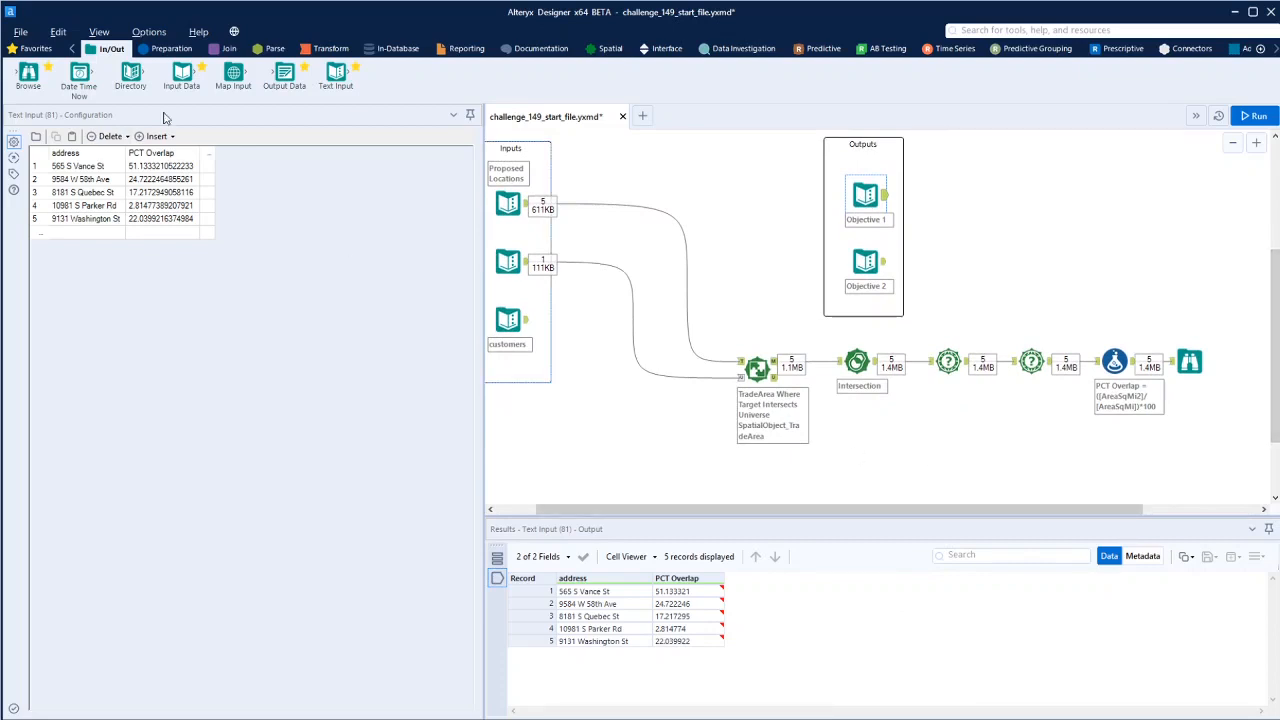
left_click(170, 49)
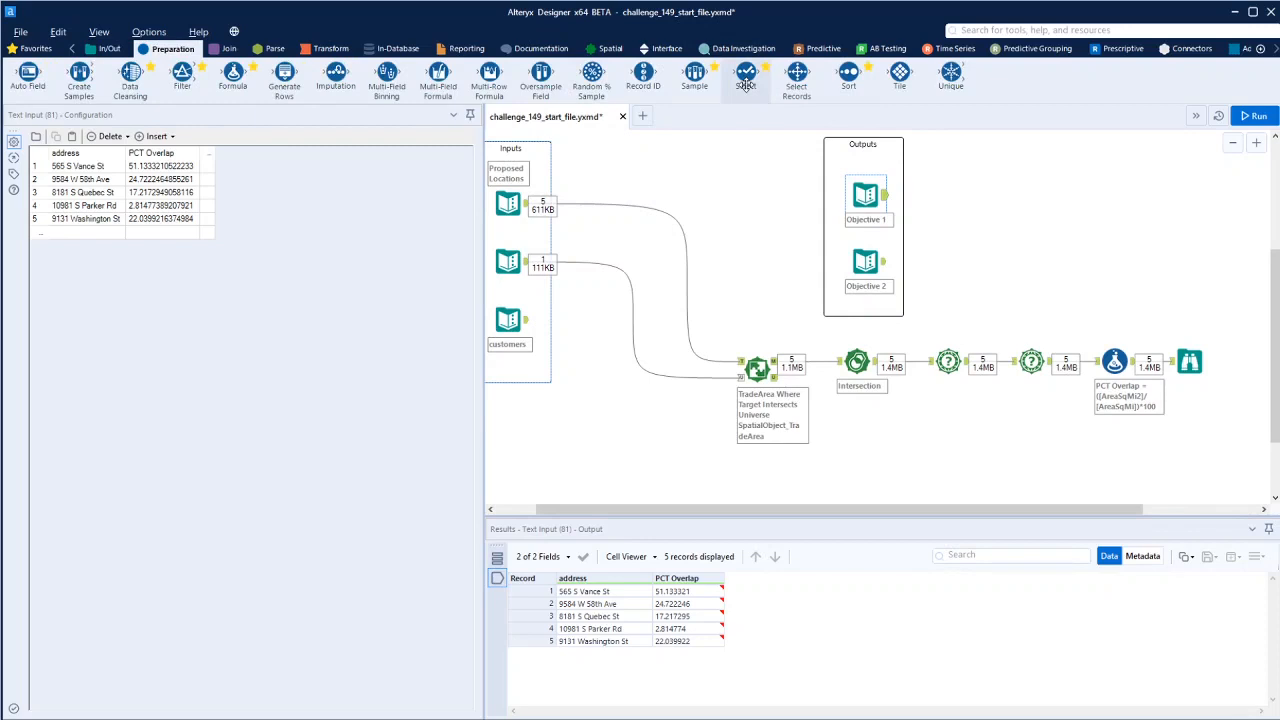
left_click_drag(746, 78, 1170, 362)
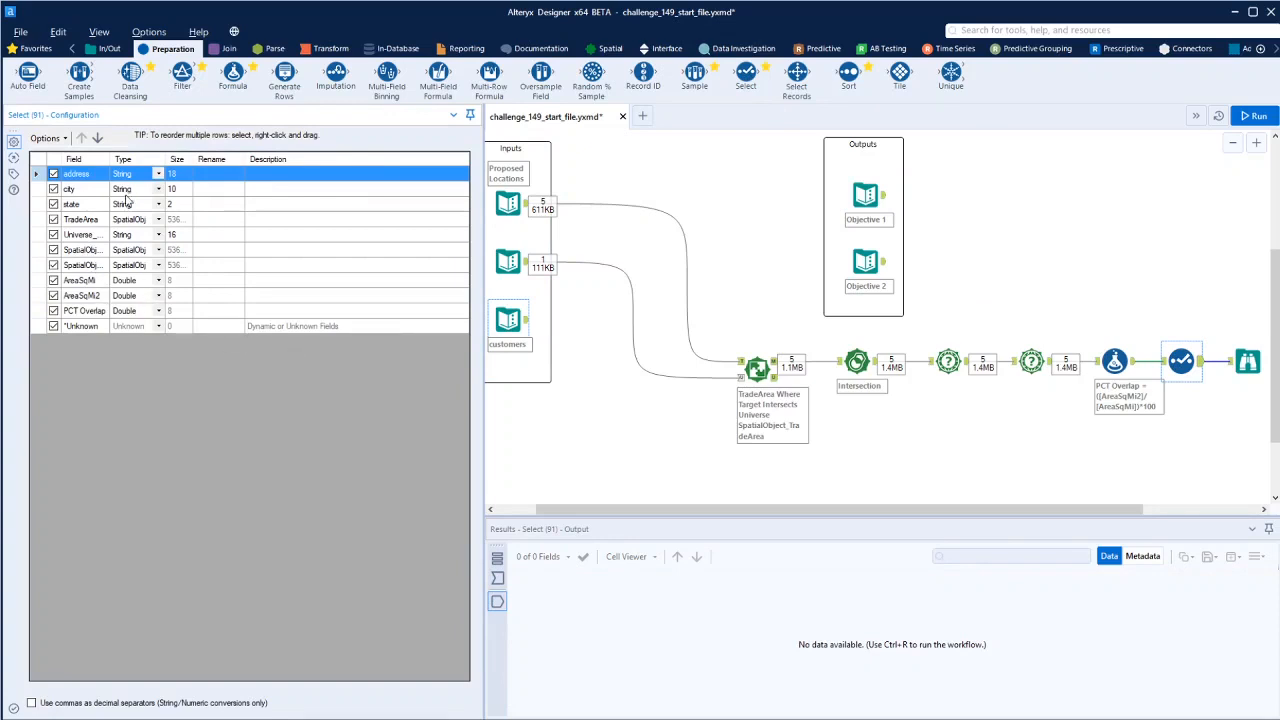
Exclude city, state, TradeArea, the Universe field, both spatial object fields, AreaSqMi and AreaSqMi2, keeping address and PCT Overlap
left_click(53, 189)
left_click(53, 204)
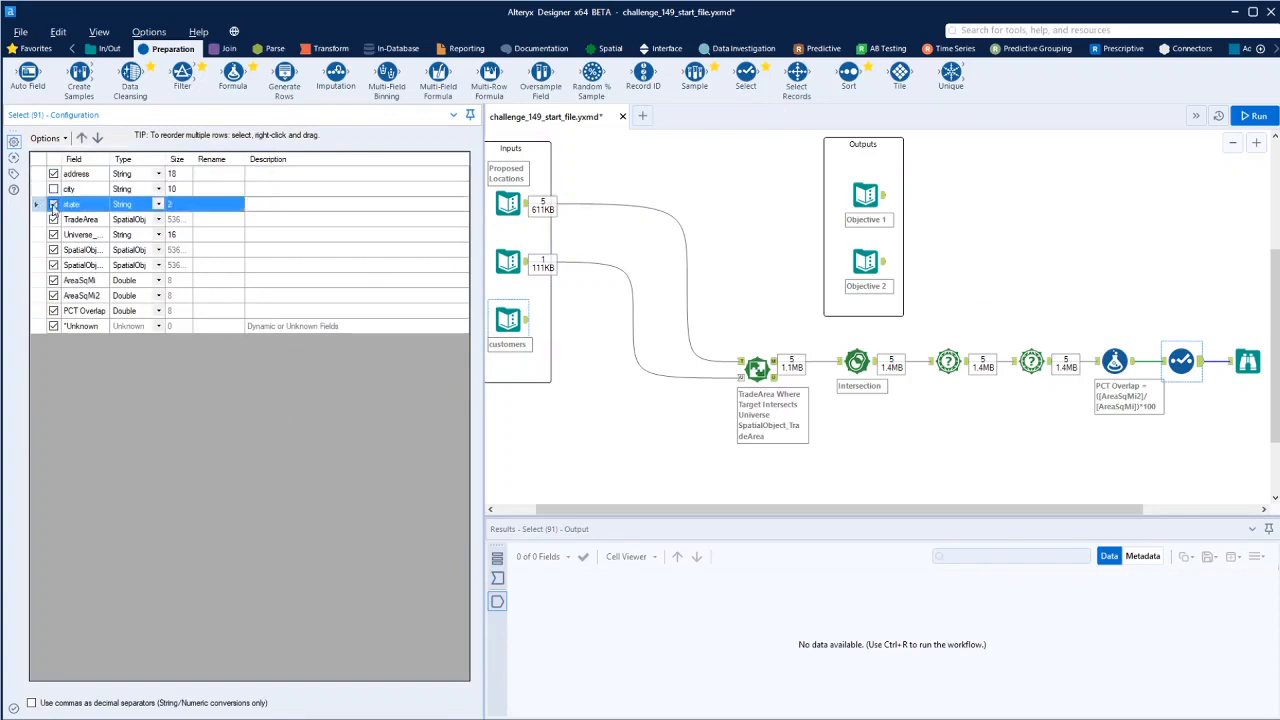
left_click(53, 219)
left_click(53, 234)
left_click(53, 249)
left_click(53, 264)
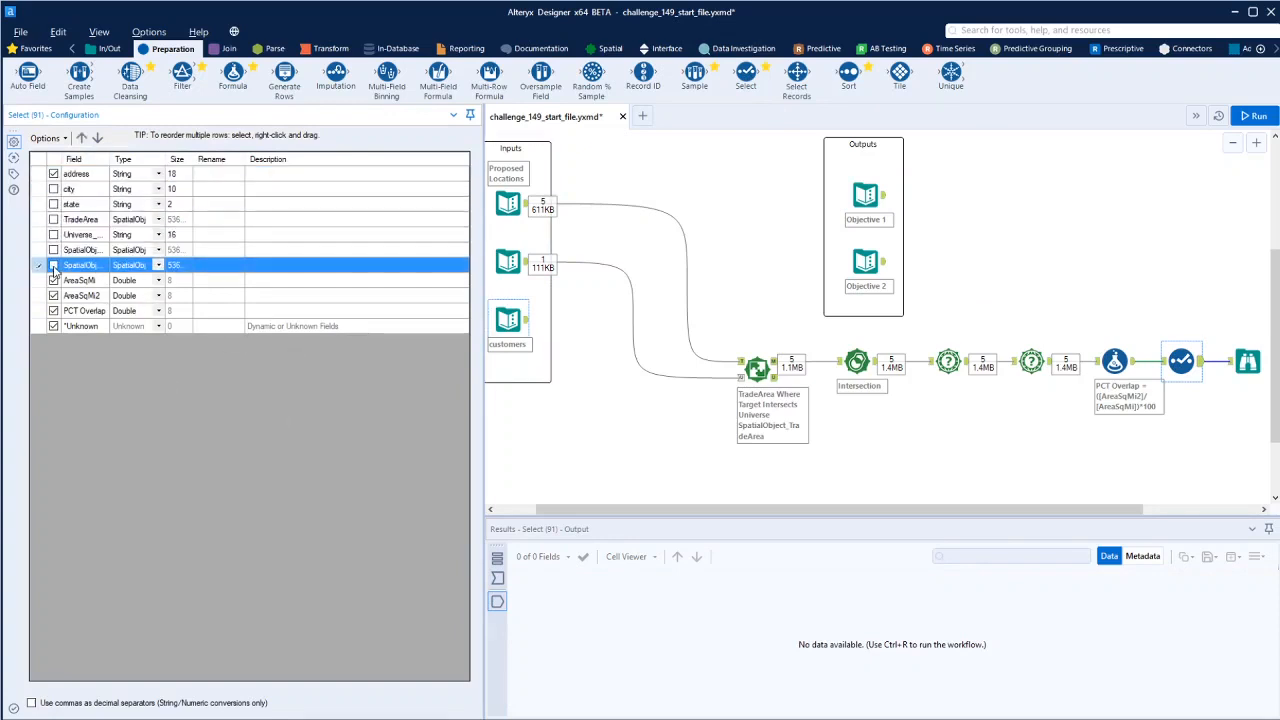
left_click(53, 280)
left_click(53, 295)
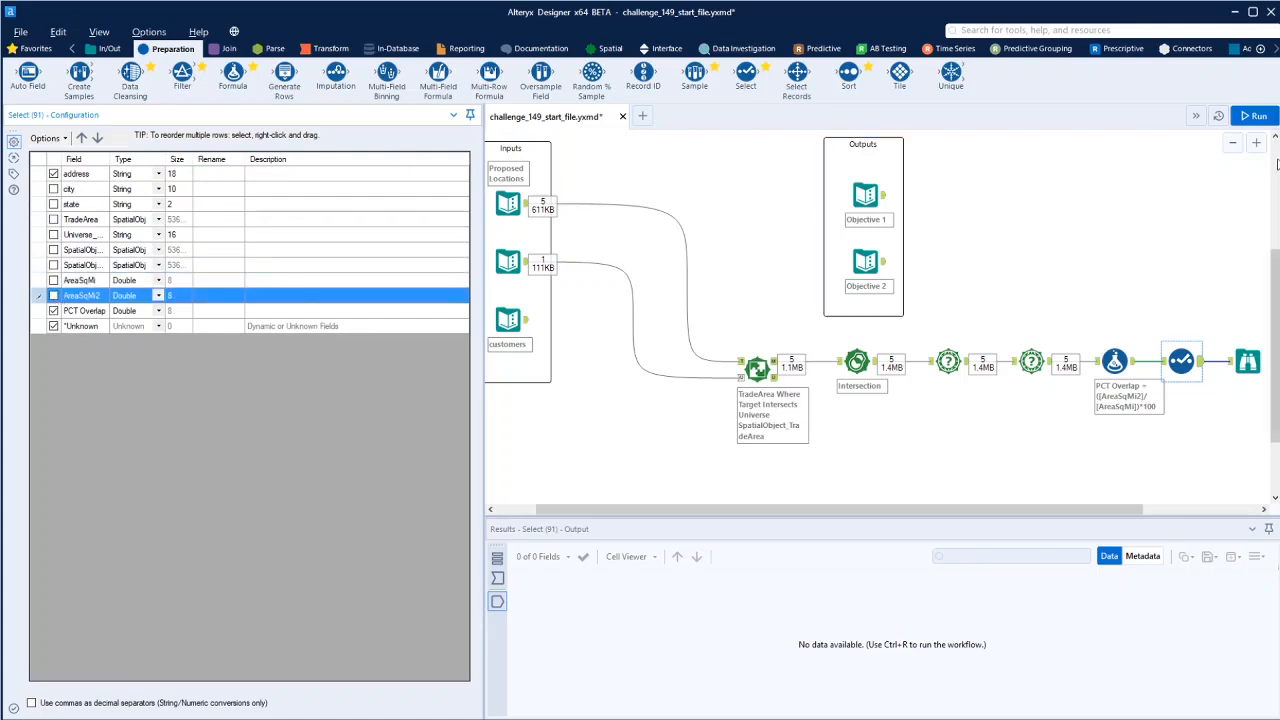
Run the workflow and compare the Browse results for address and PCT Overlap with the Objective 1 output
left_click(1255, 115)
left_click(1247, 362)
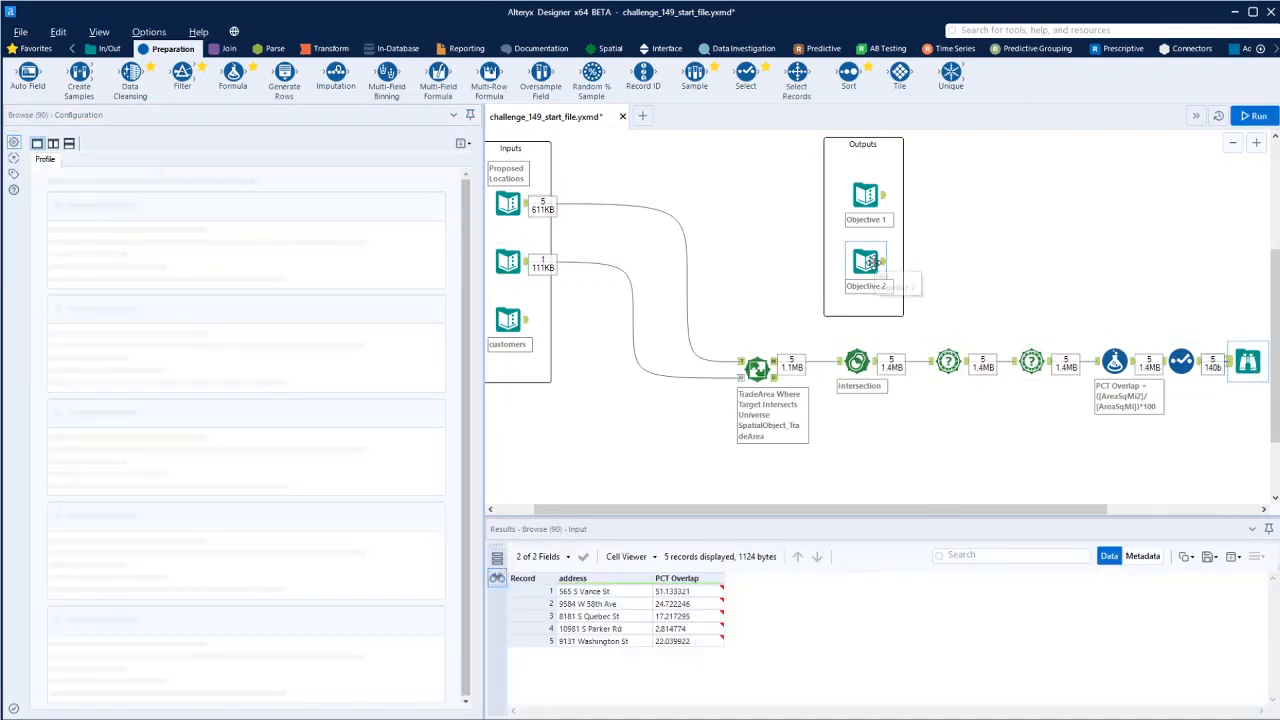
left_click(866, 195)
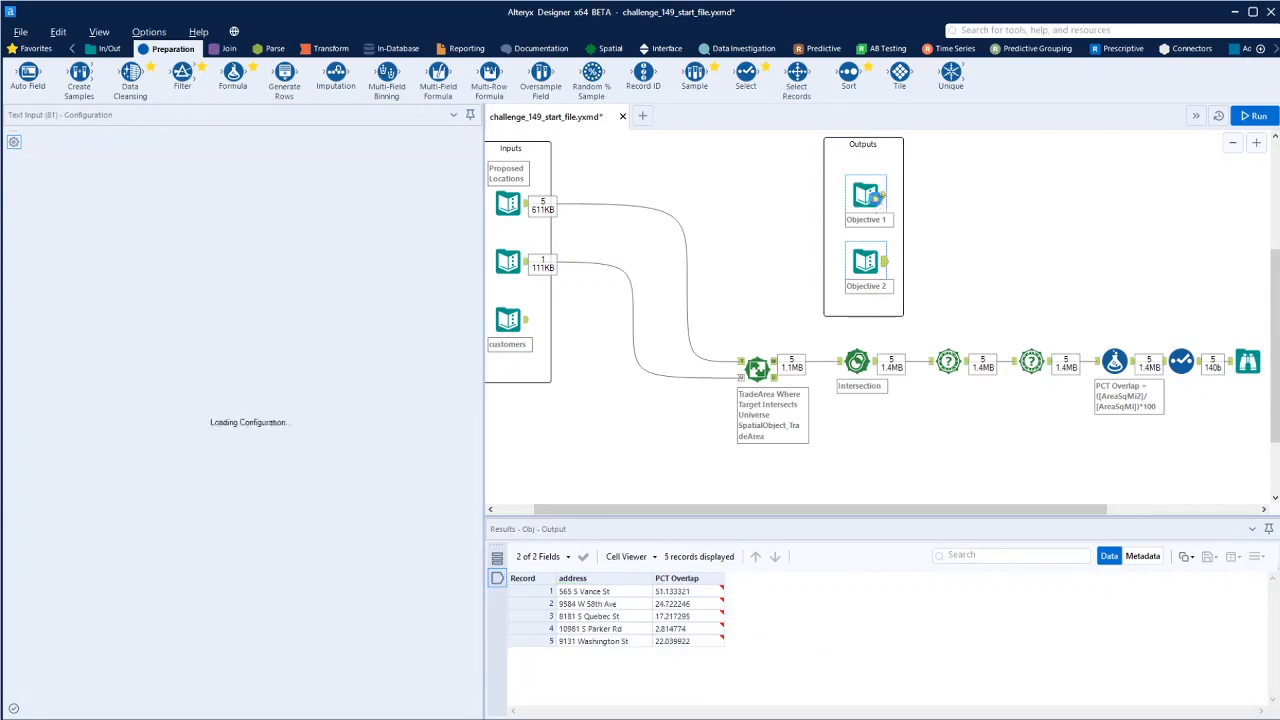
left_click(1256, 368)
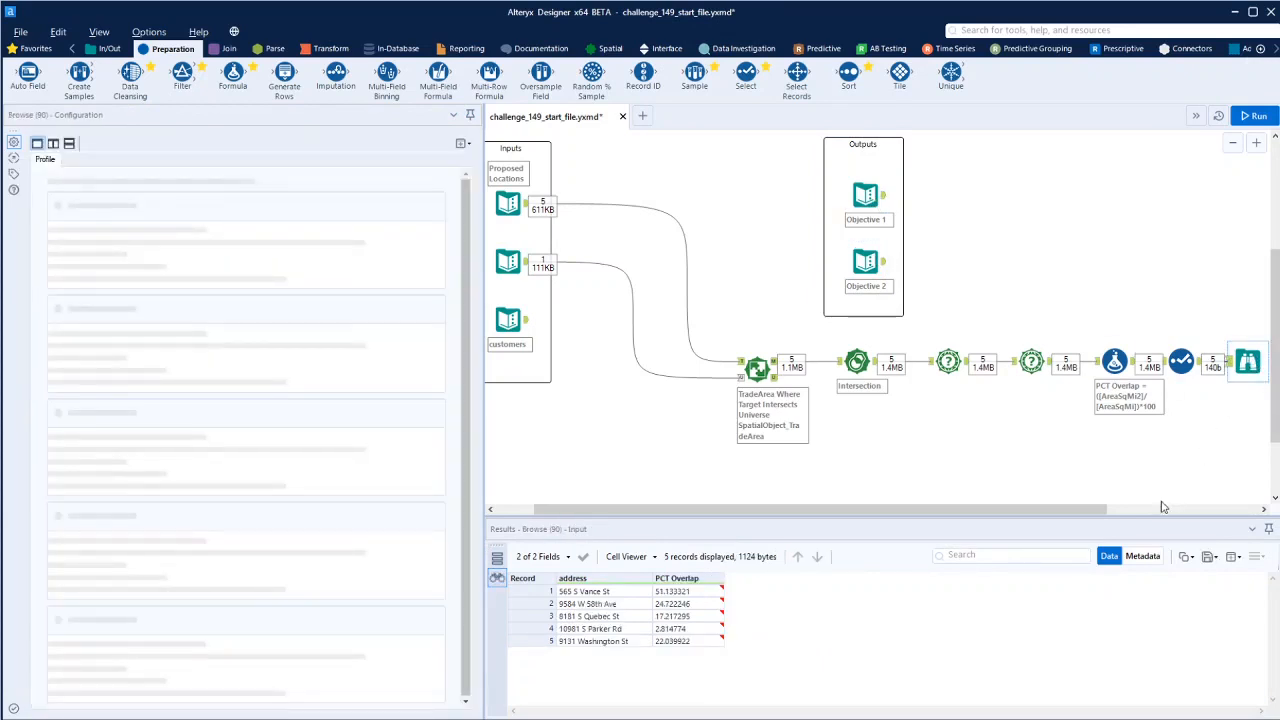
Examine the latitude and longitude records in the customers input
left_click_drag(1097, 517, 1060, 516)
scroll(1000, 455, "down", 3)
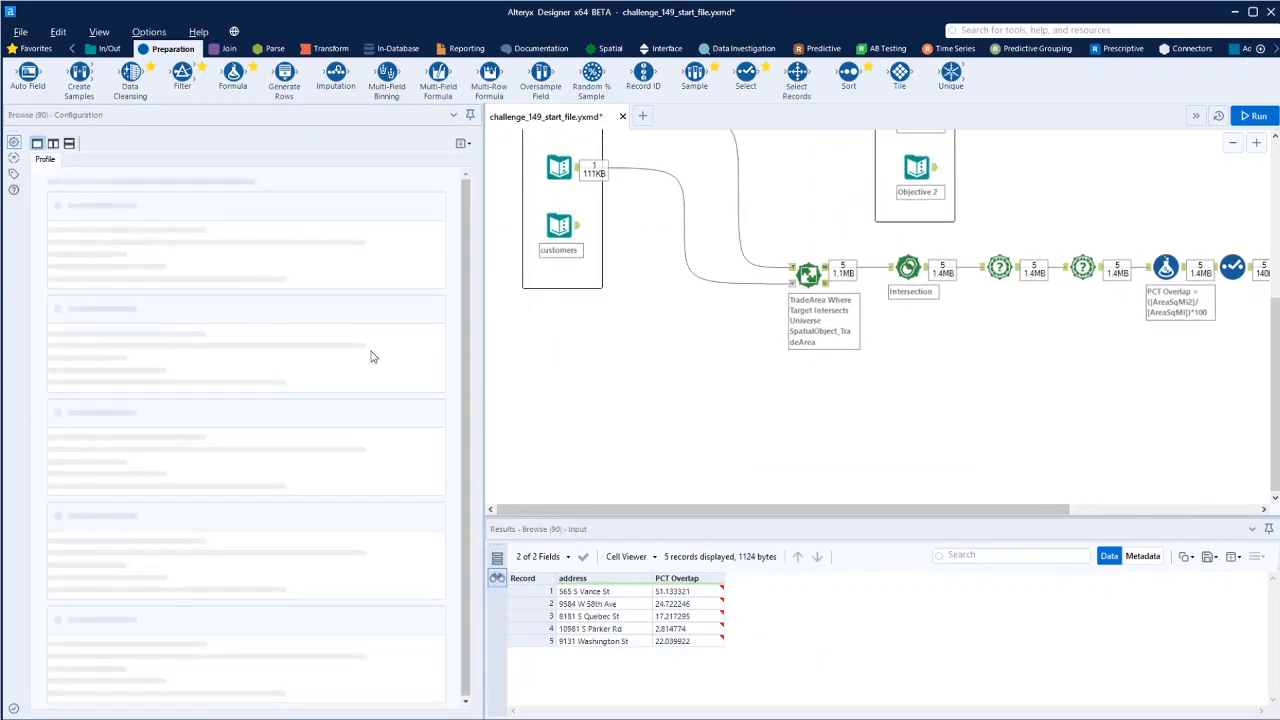
left_click(580, 236)
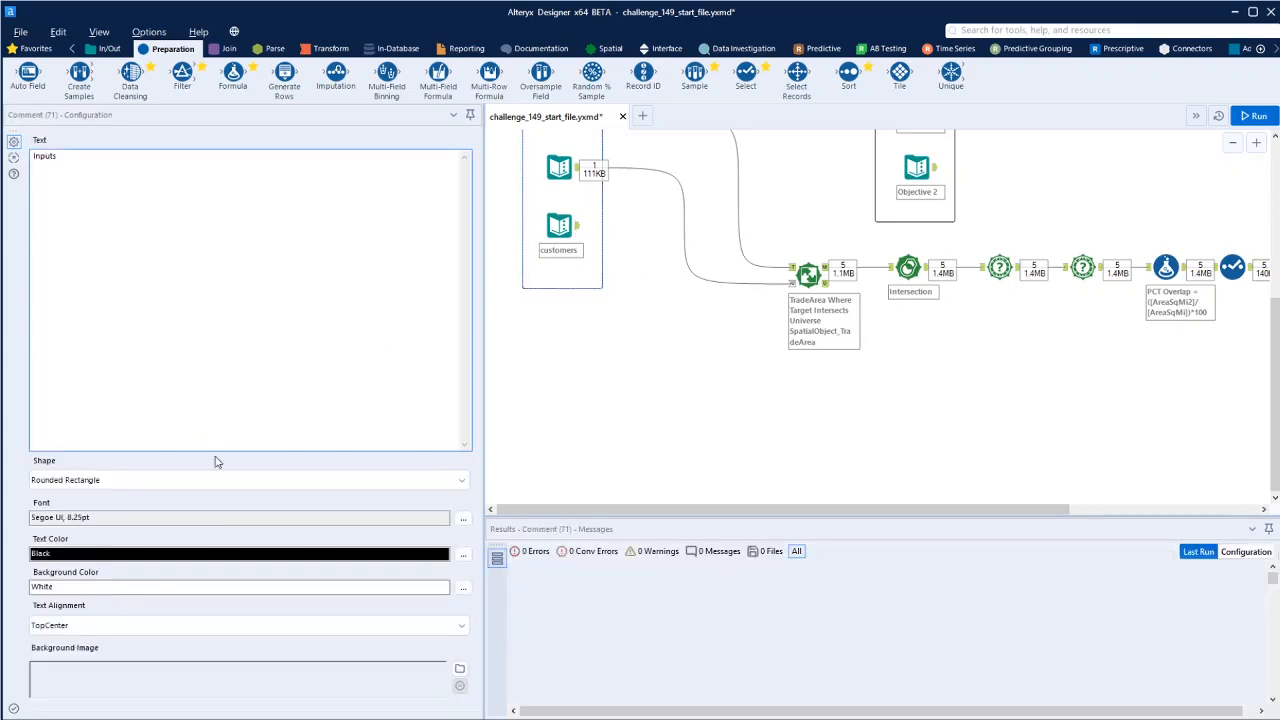
left_click(559, 226)
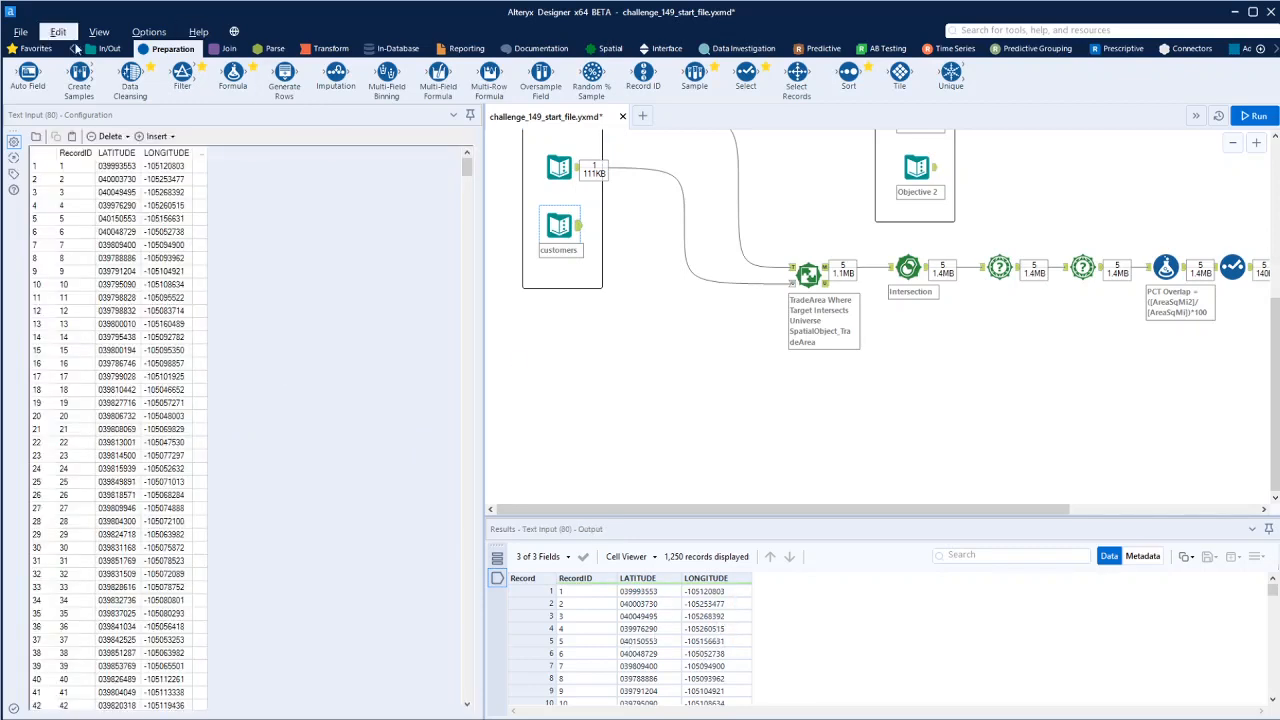
Add a Create Points tool below the first Spatial Match tool and connect the customers input to it
left_click(105, 48)
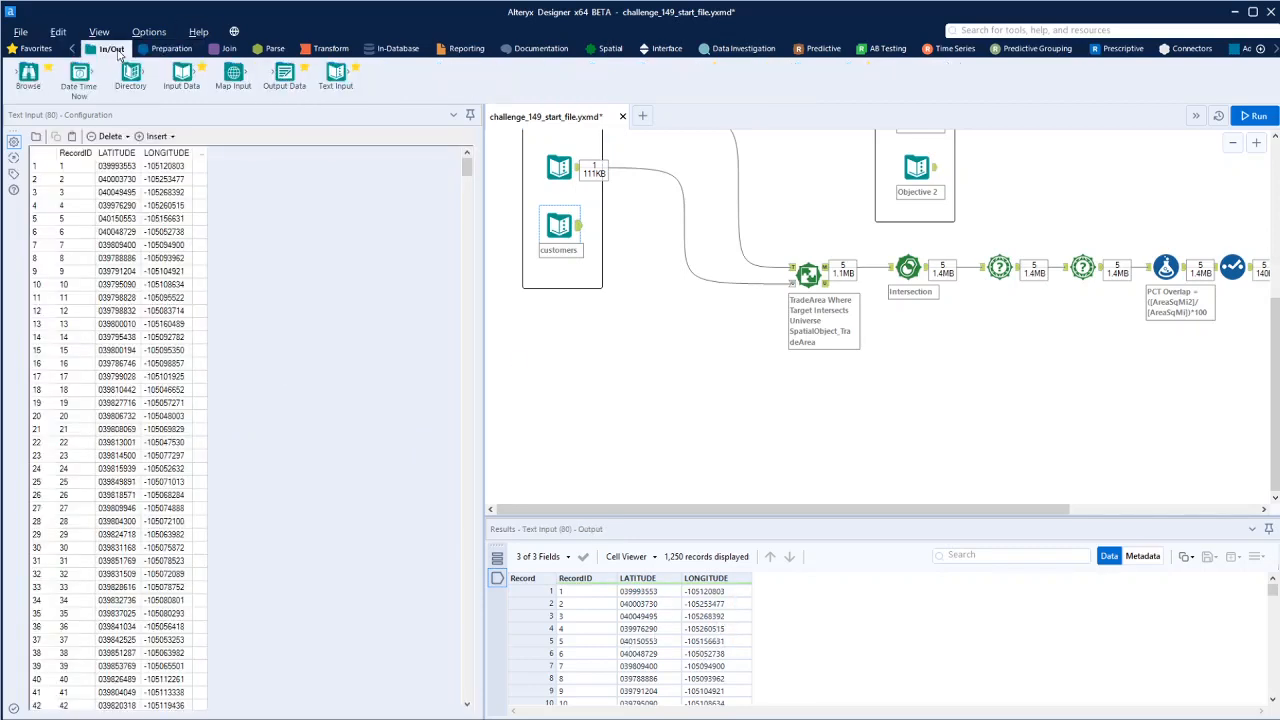
left_click(608, 48)
left_click_drag(79, 74, 816, 408)
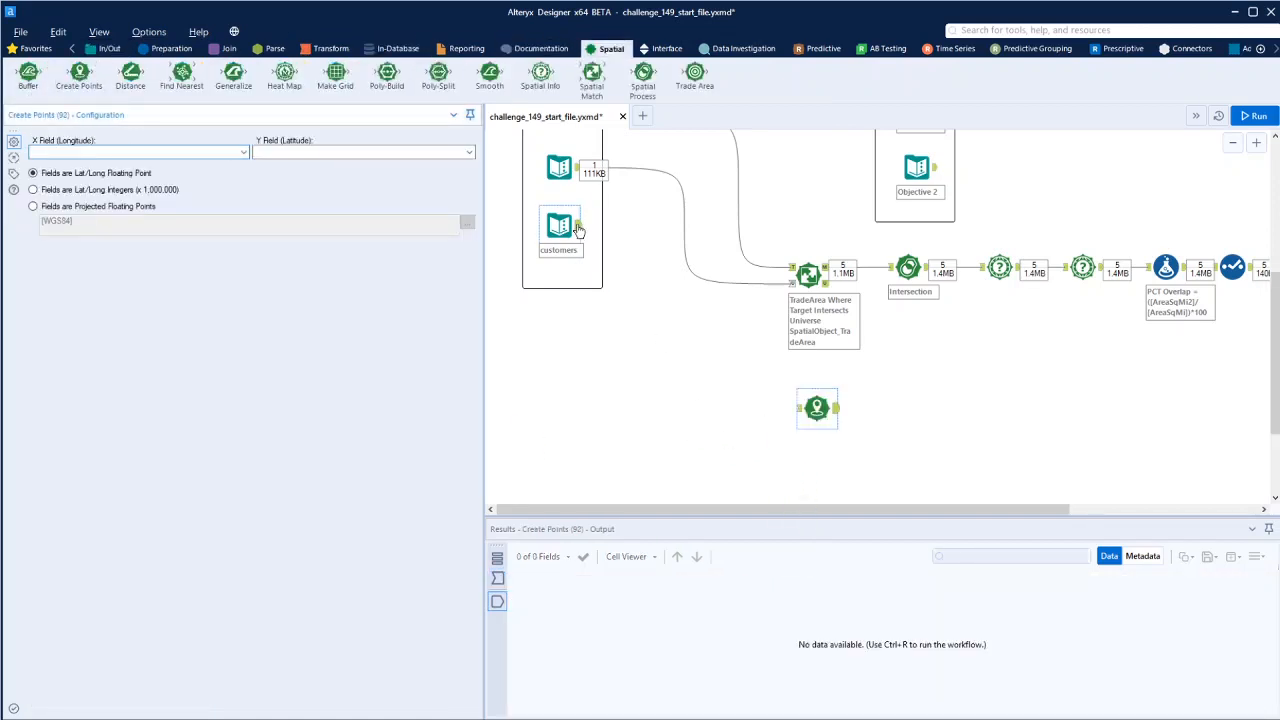
left_click_drag(580, 229, 797, 408)
left_click(816, 408)
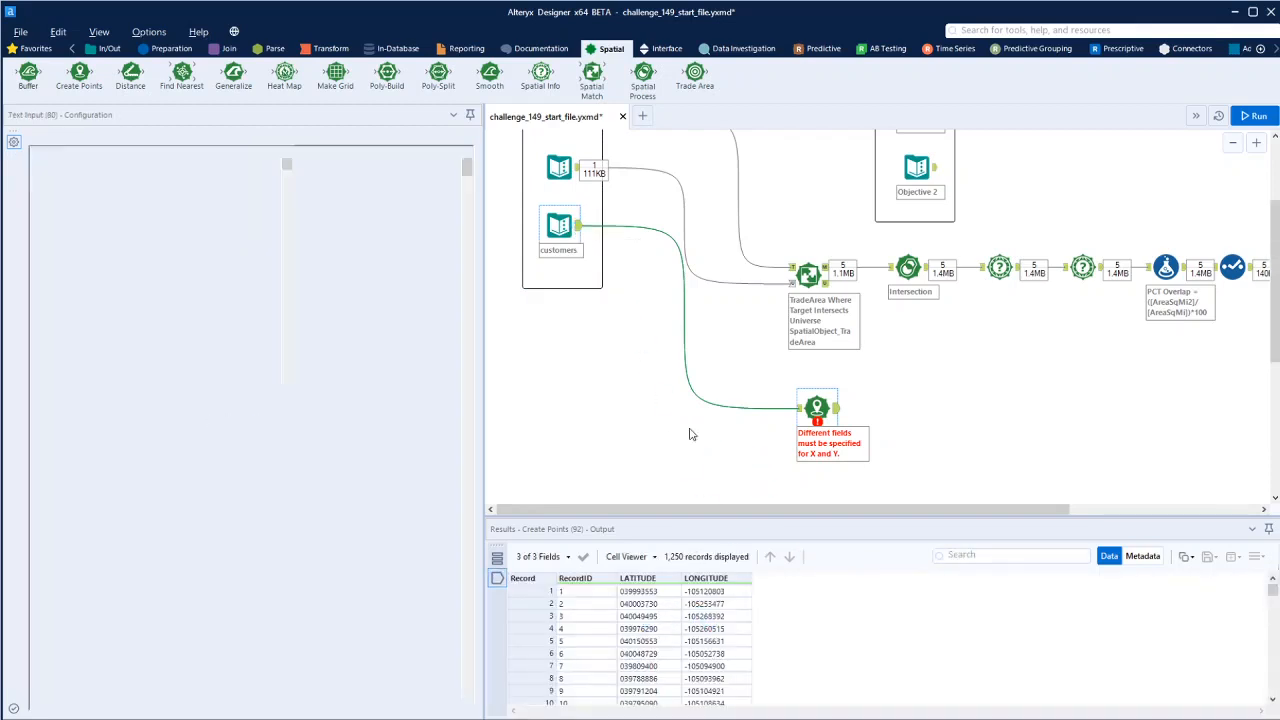
Check the challenge hint on coordinates and set Create Points to treat the fields as Lat/Long Integers (x 1,000,000)
scroll(689, 434, "up", 3)
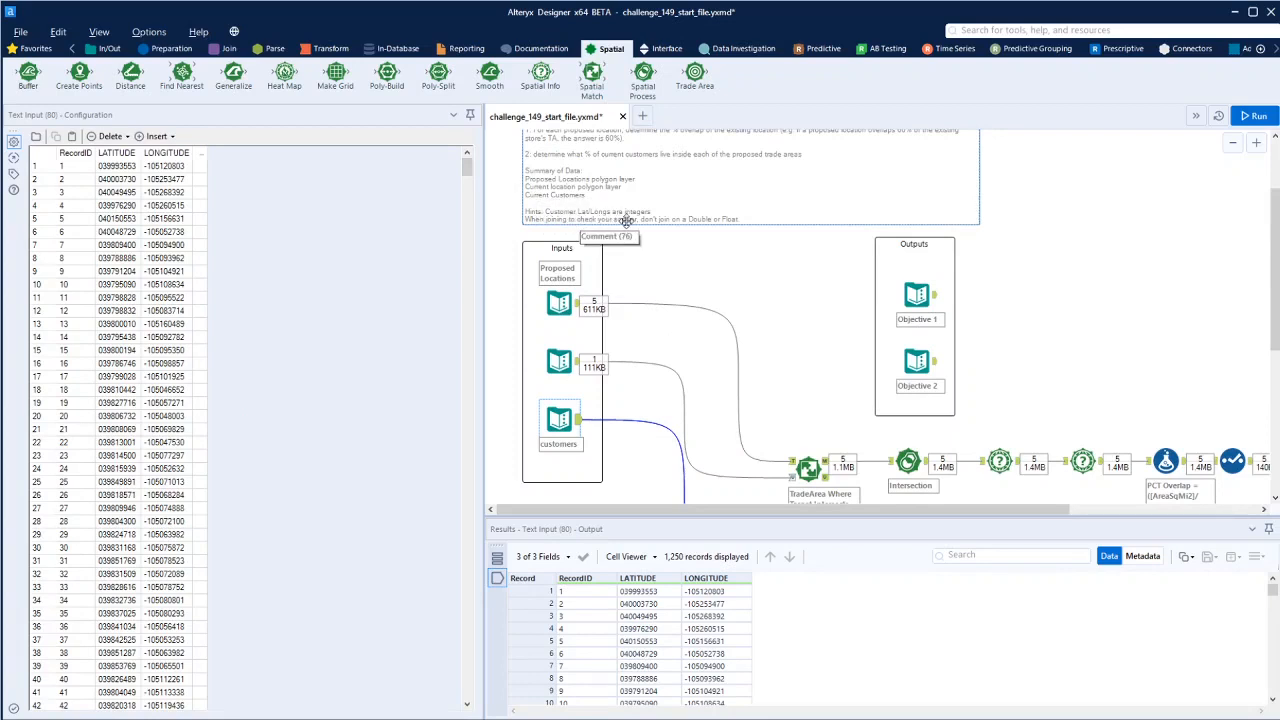
scroll(800, 420, "down", 2)
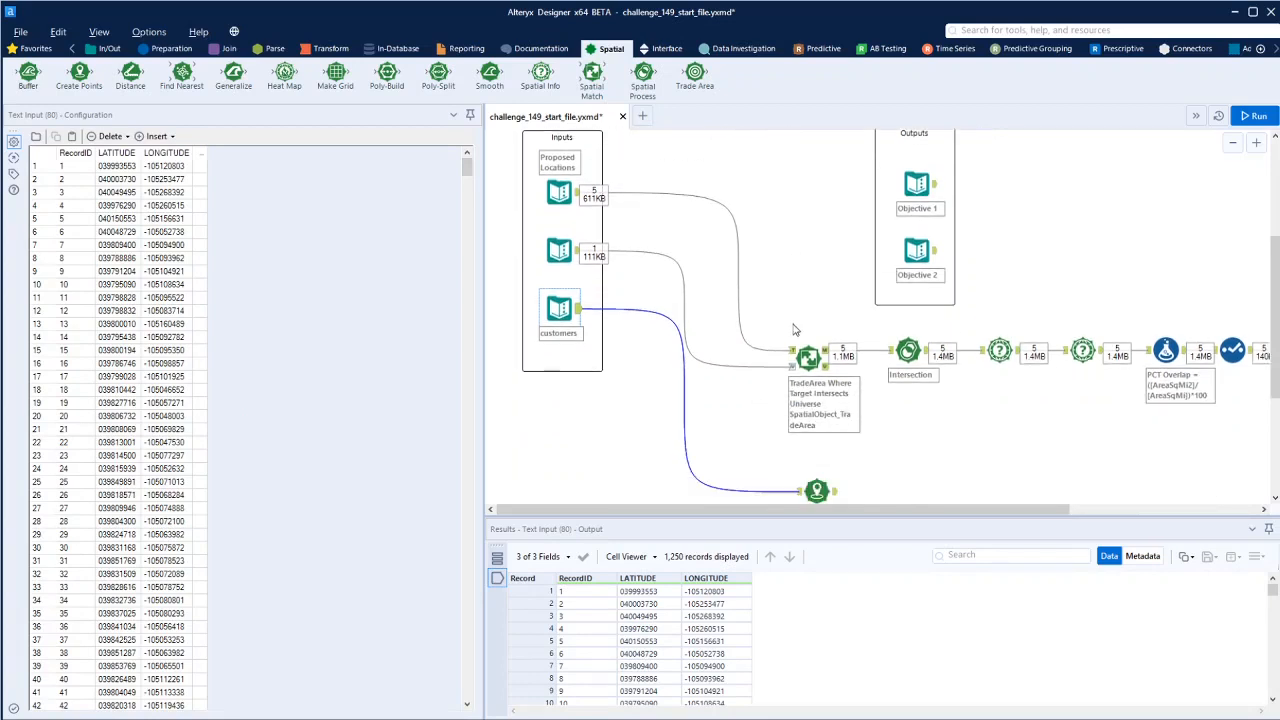
left_click(820, 492)
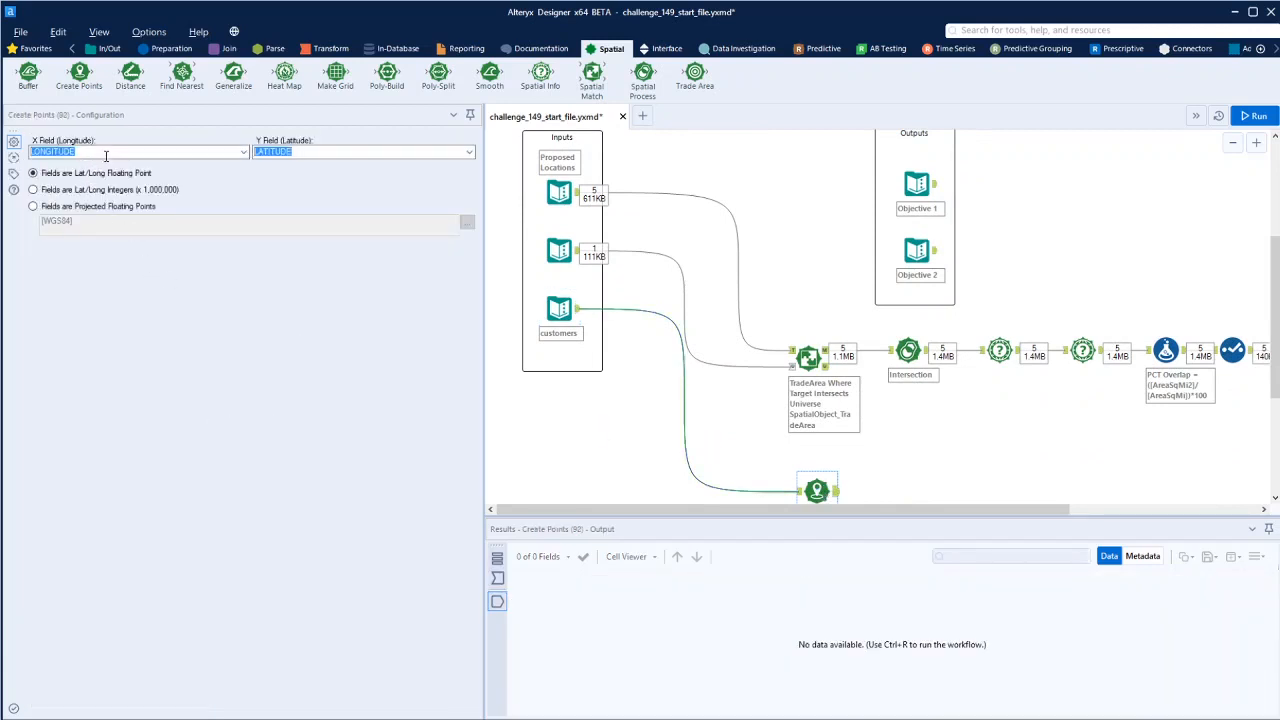
left_click(115, 191)
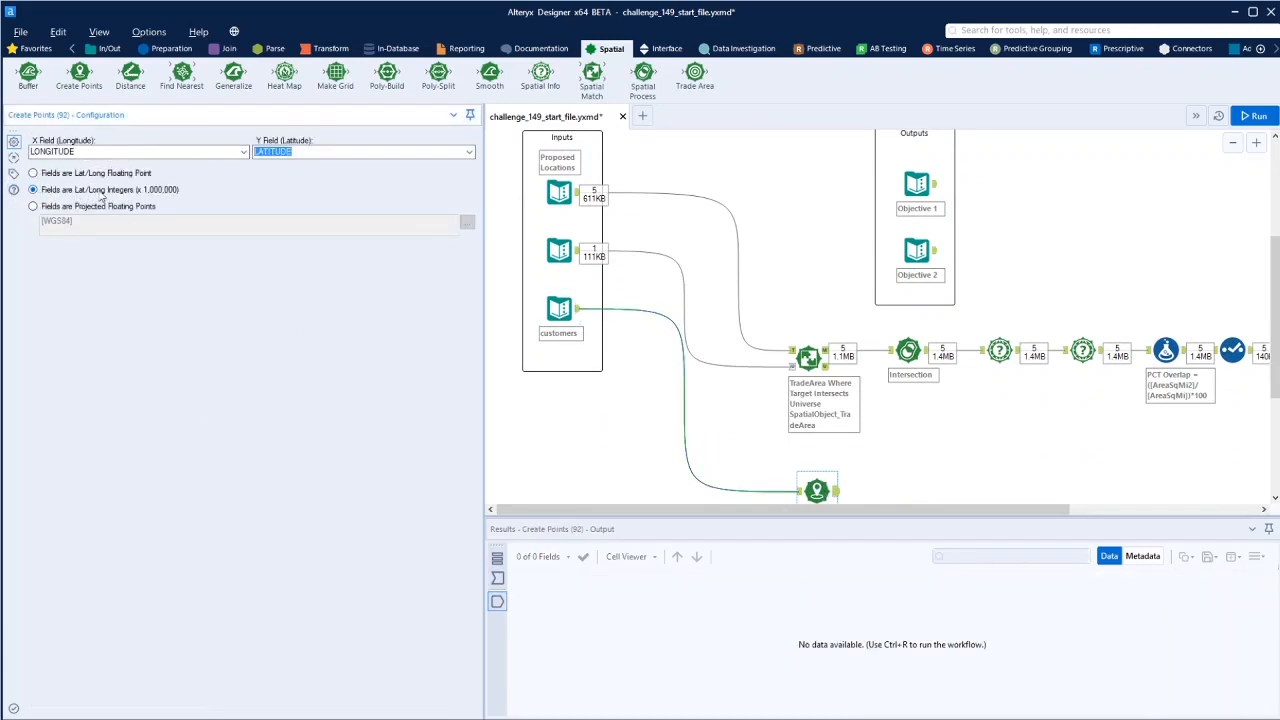
Attach a Browse tool to the Create Points output and run the workflow to map the customer points
scroll(951, 443, "down", 2)
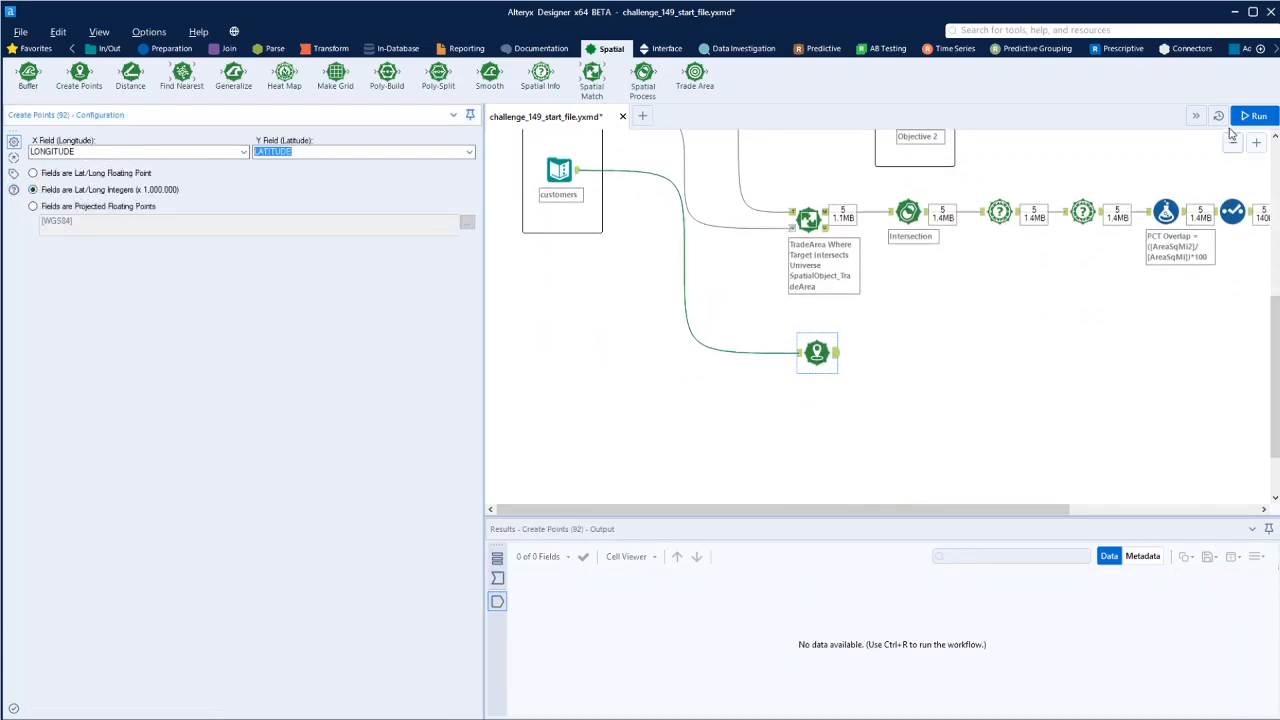
left_click(109, 48)
left_click_drag(28, 74, 922, 353)
left_click(1257, 116)
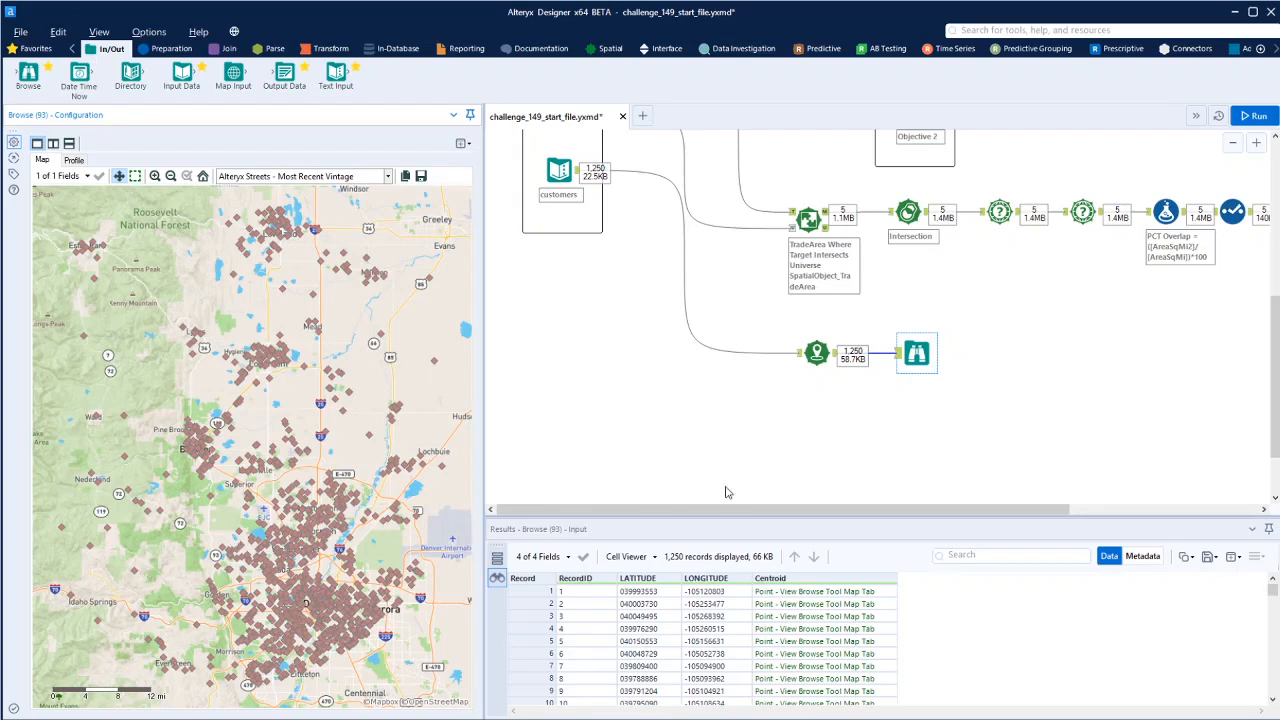
Move the Browse tool farther from Create Points to make room for more tools between them
scroll(815, 512, "down", 1)
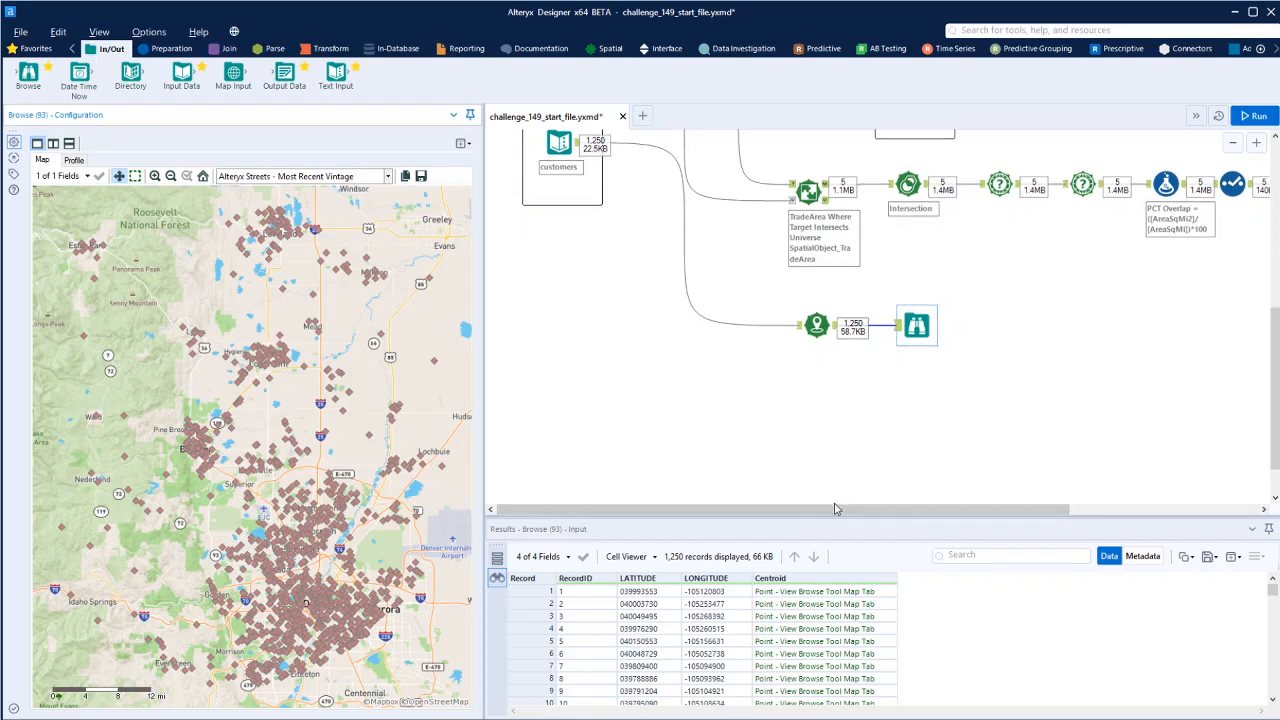
left_click_drag(921, 324, 1211, 323)
scroll(1127, 393, "up", 1)
scroll(1127, 393, "up", 2)
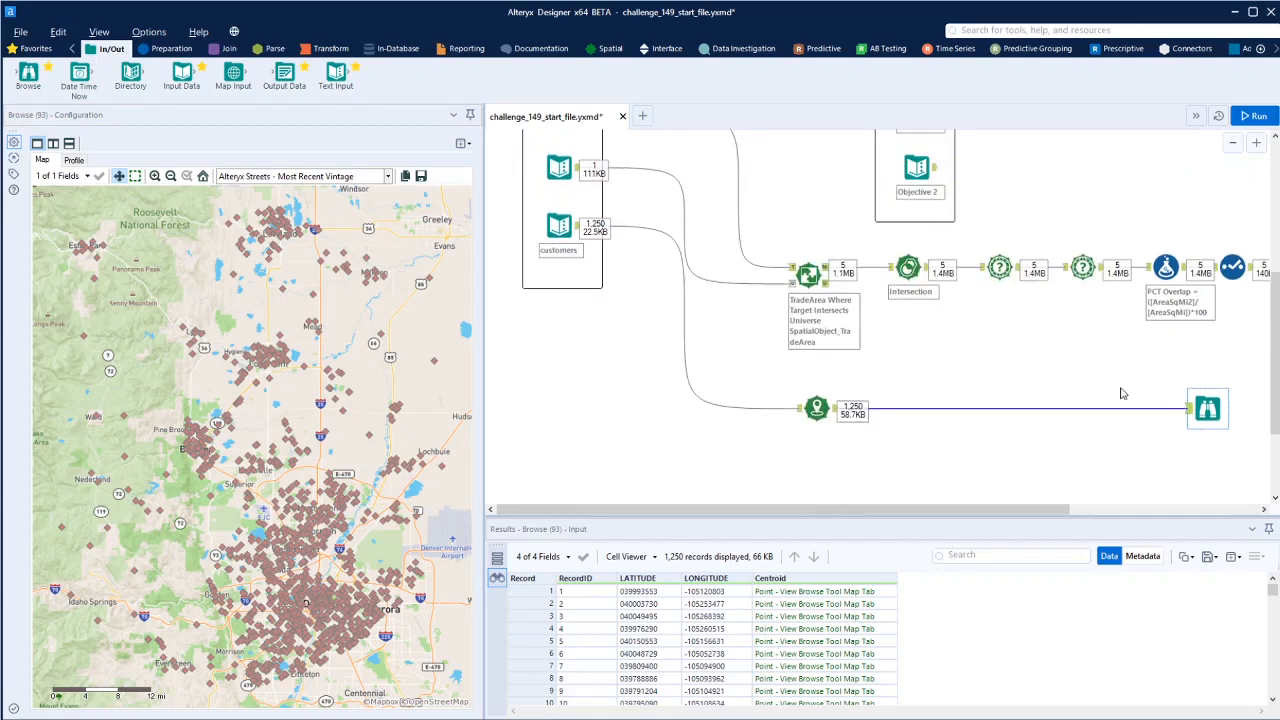
Insert a Spatial Match tool between Create Points and the Browse tool, with the customer Centroid points as targets
left_click(614, 52)
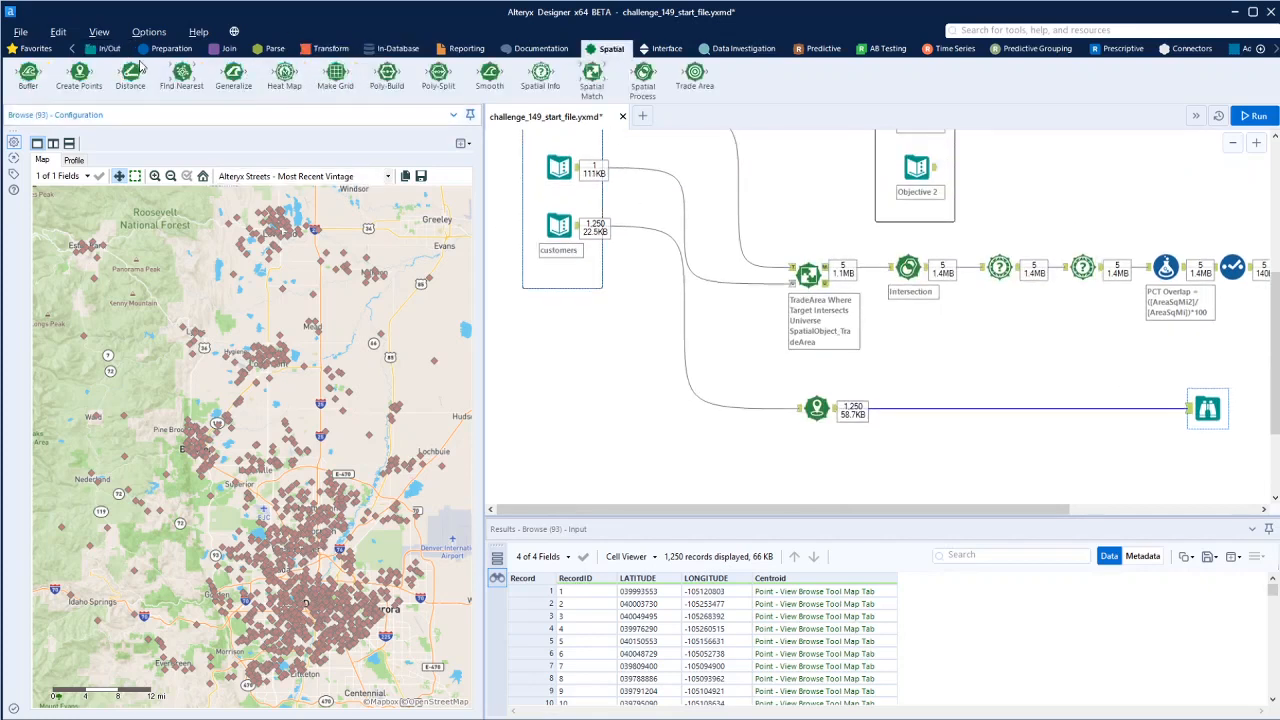
scroll(671, 263, "up", 8)
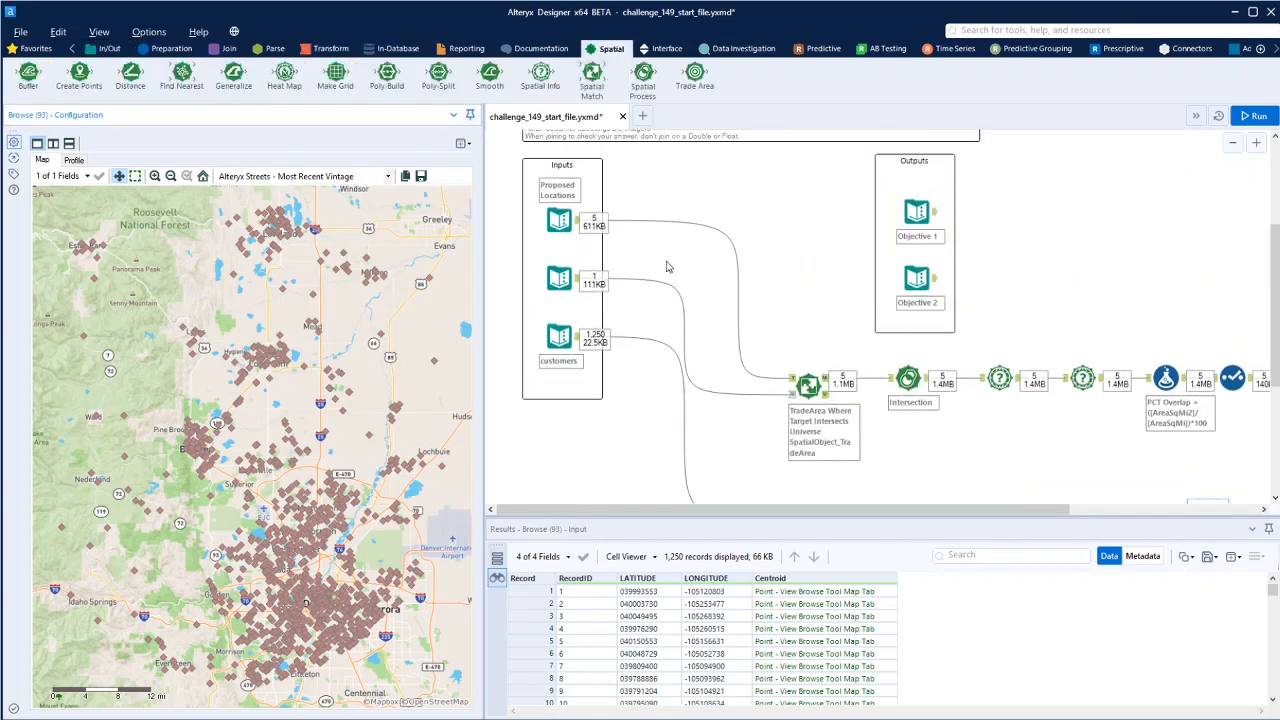
scroll(733, 345, "down", 3)
scroll(733, 345, "down", 1)
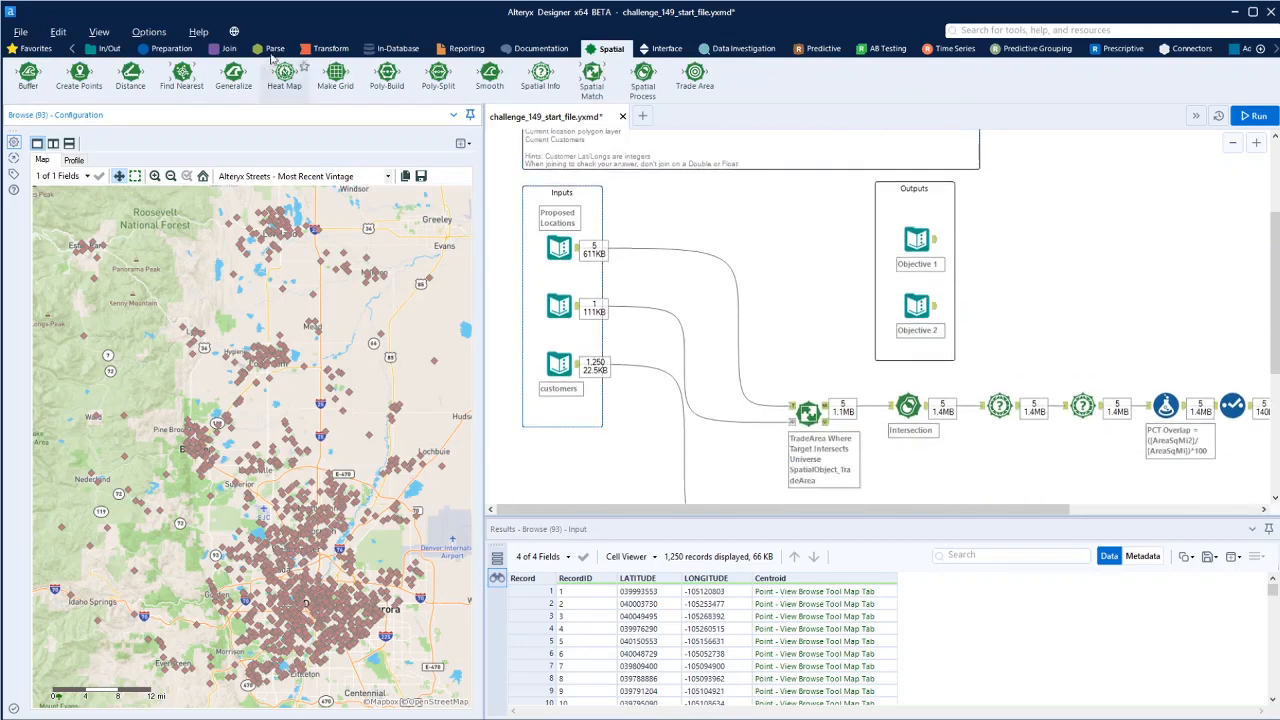
left_click_drag(592, 76, 1008, 488)
scroll(1089, 442, "down", 3)
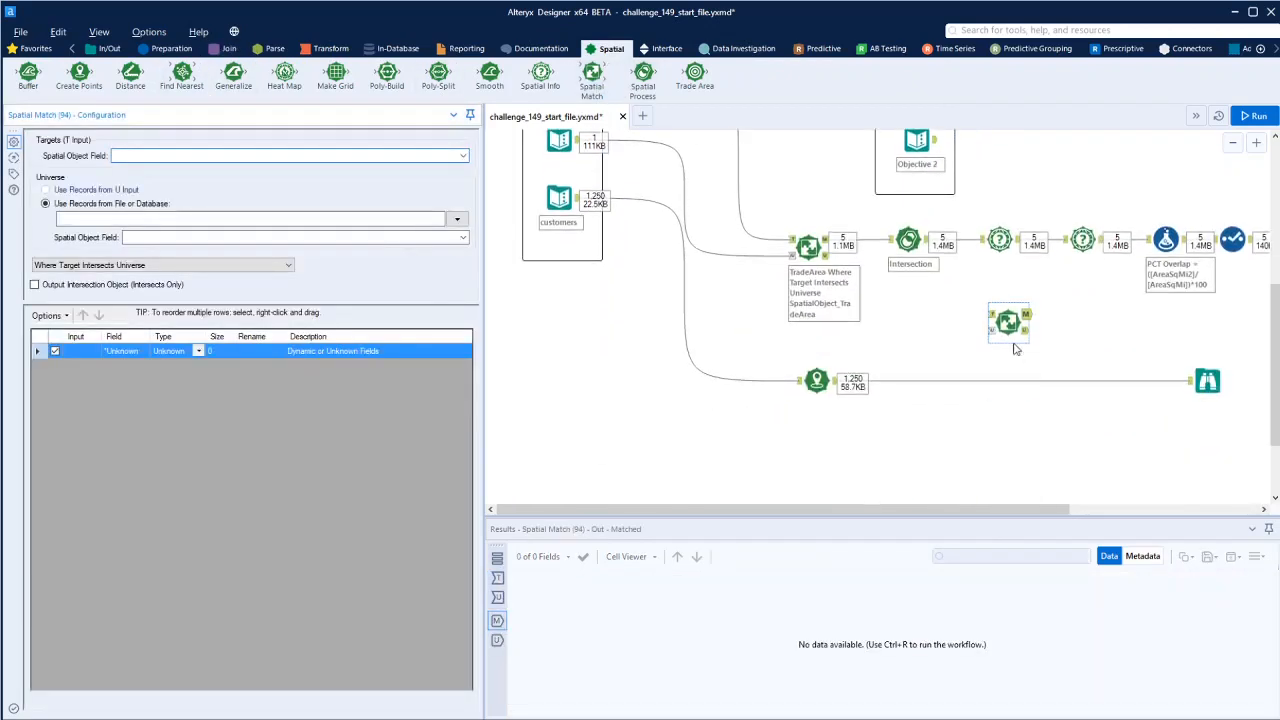
left_click_drag(1010, 322, 958, 388)
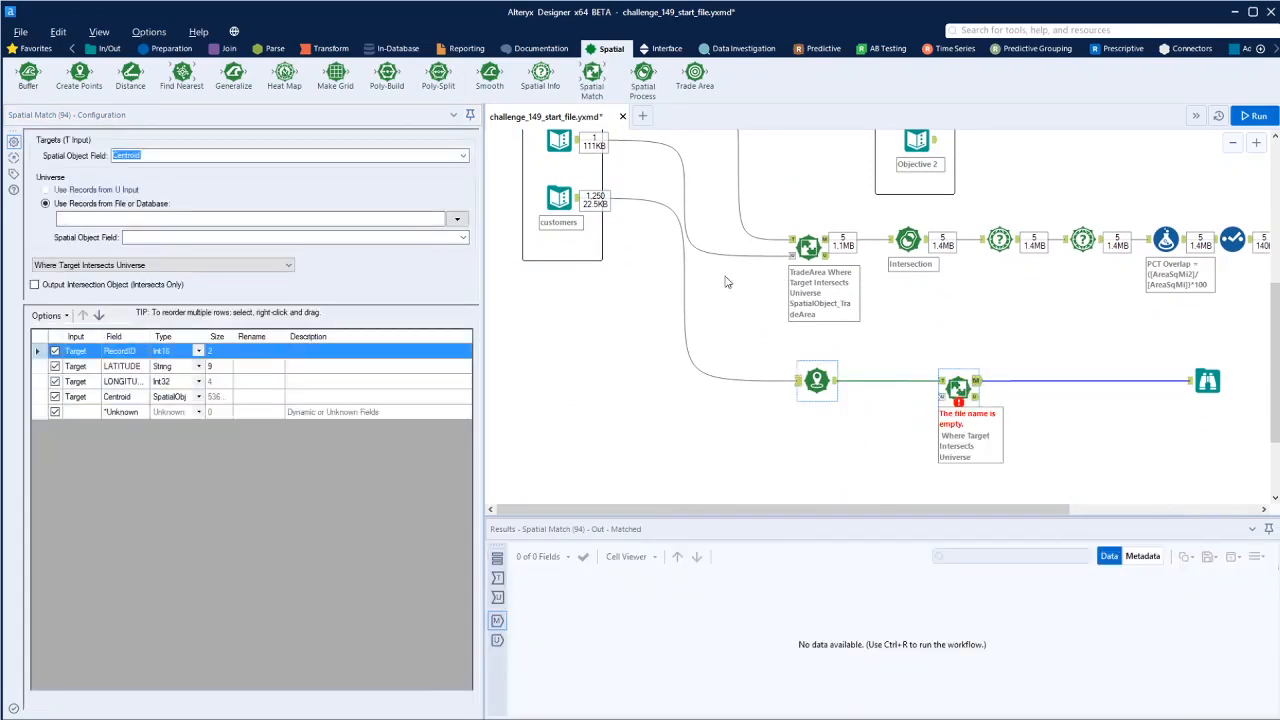
Connect Proposed Locations to the new Spatial Match as its universe using TradeArea, and run the workflow
scroll(652, 212, "up", 1)
mouse_move(580, 143)
left_mouse_down()
mouse_move(828, 384)
mouse_move(945, 472)
mouse_move(945, 452)
left_mouse_up()
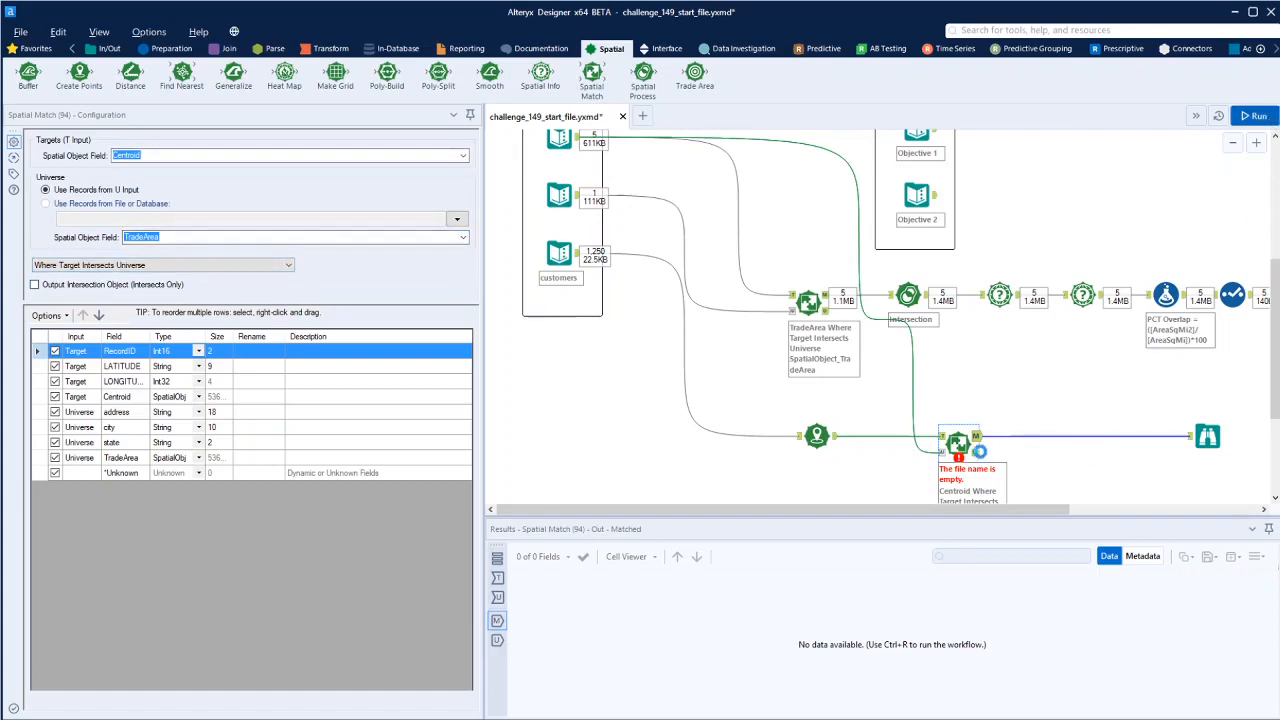
key("ctrl+r")
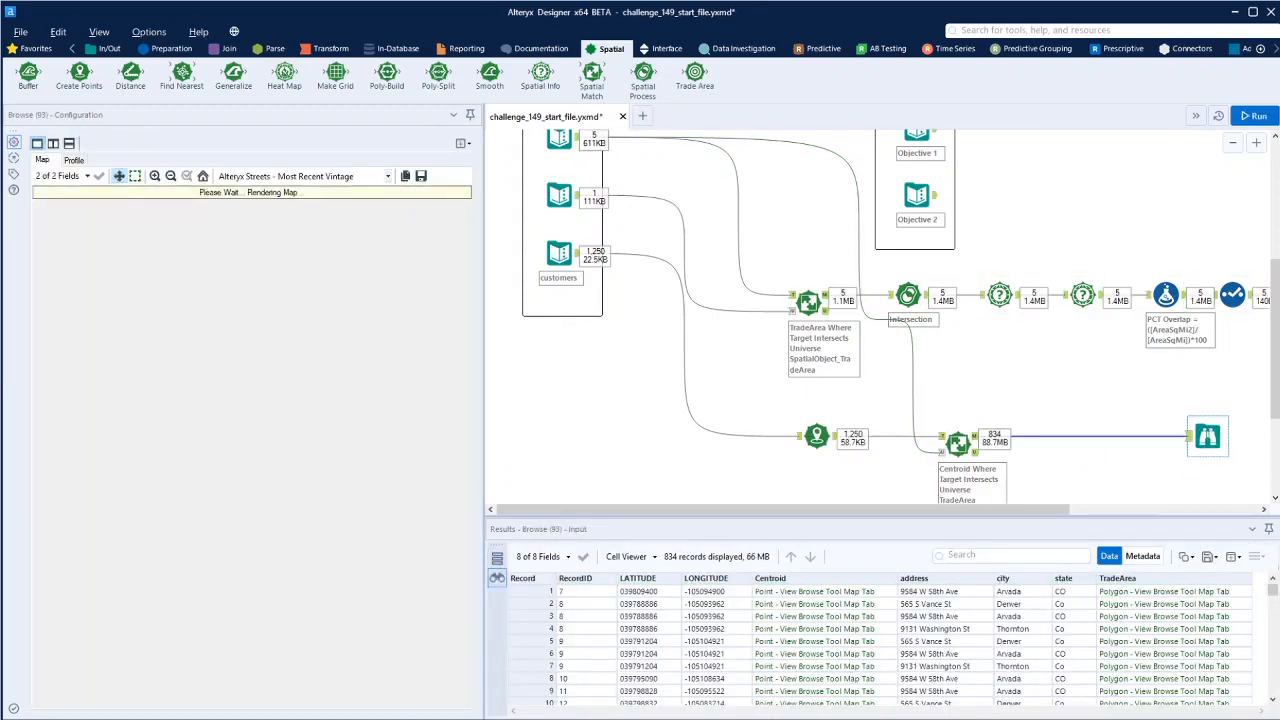
Insert a Summarize tool between the customer Spatial Match and the Browse tool, and group it by address
left_click(331, 48)
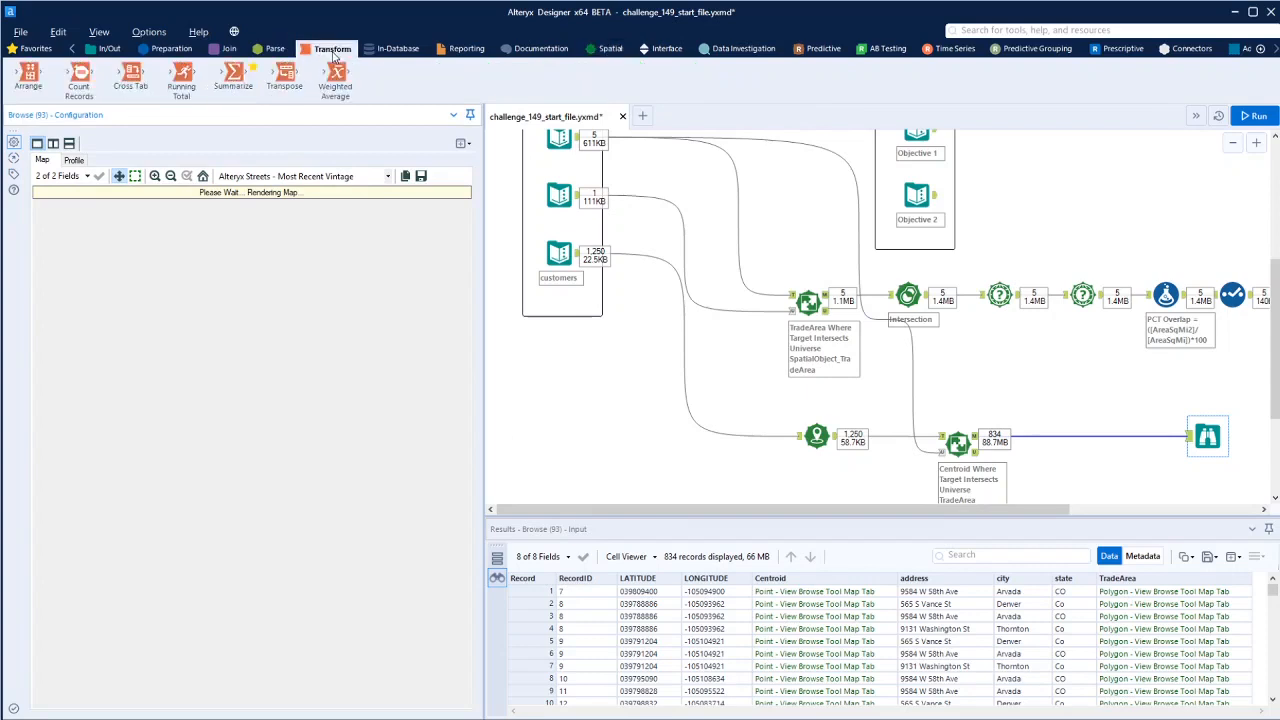
left_click_drag(233, 73, 1066, 436)
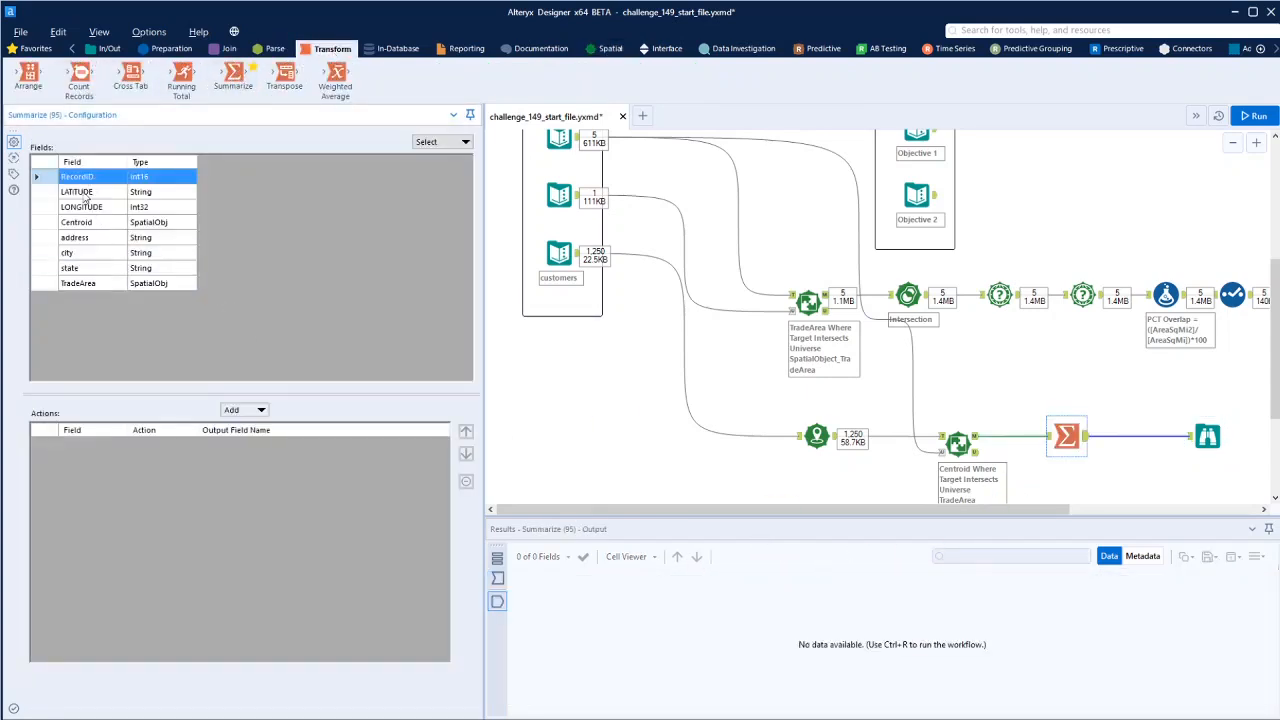
left_click(75, 237)
left_click(258, 410)
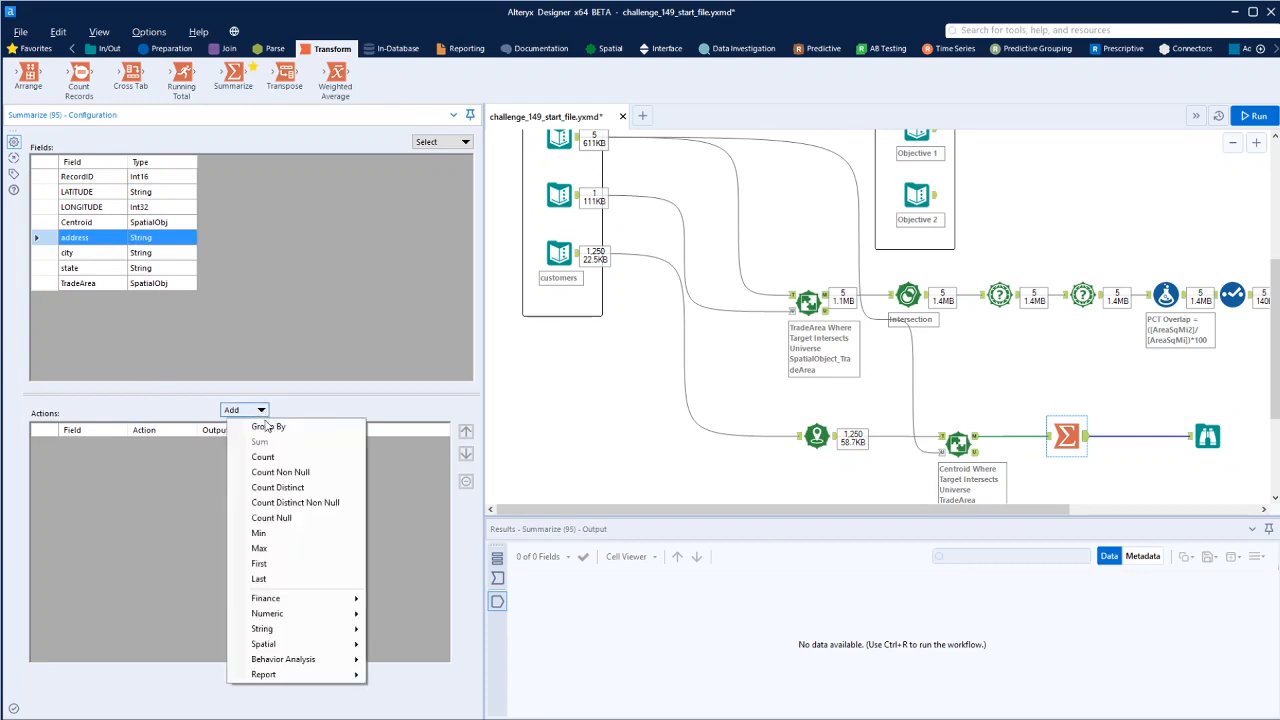
left_click(264, 425)
Add a Count action on RecordID to the Summarize tool
left_click(100, 178)
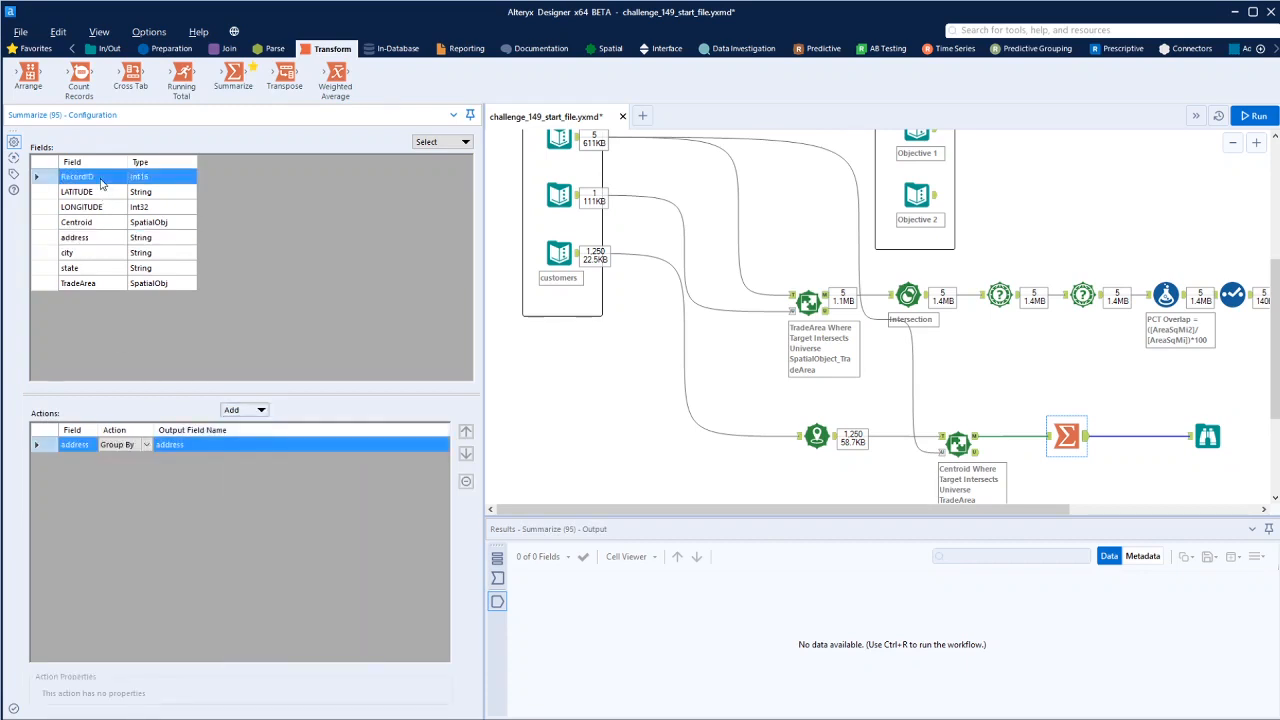
left_click(258, 410)
left_click(268, 460)
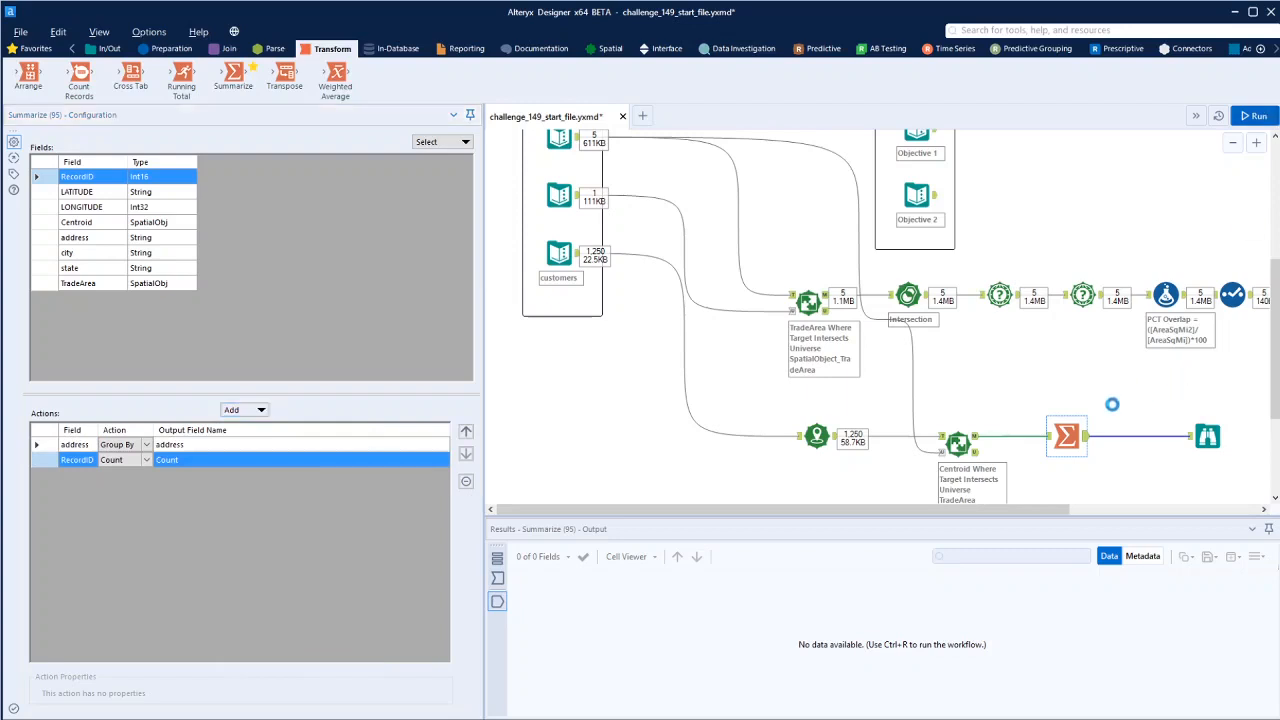
Add a second Summarize tool fed by the customer Create Points output and have it count RecordID
left_click(1084, 440)
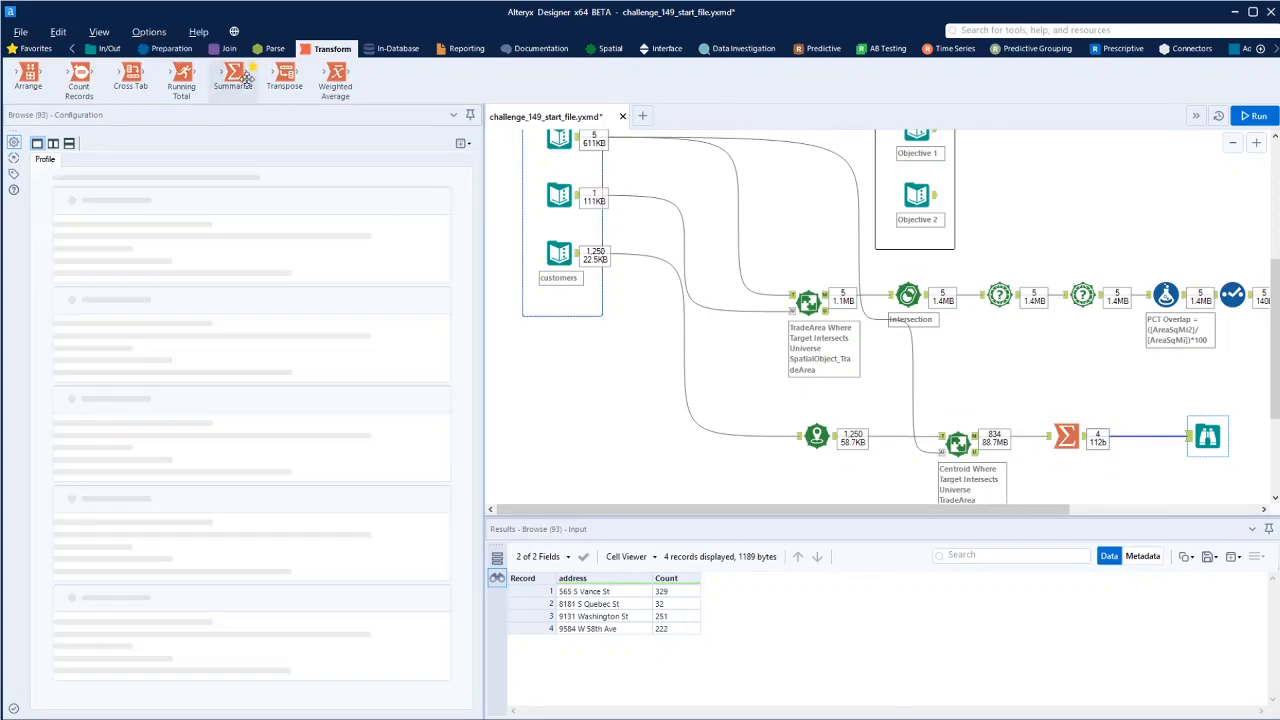
left_click_drag(233, 75, 1068, 487)
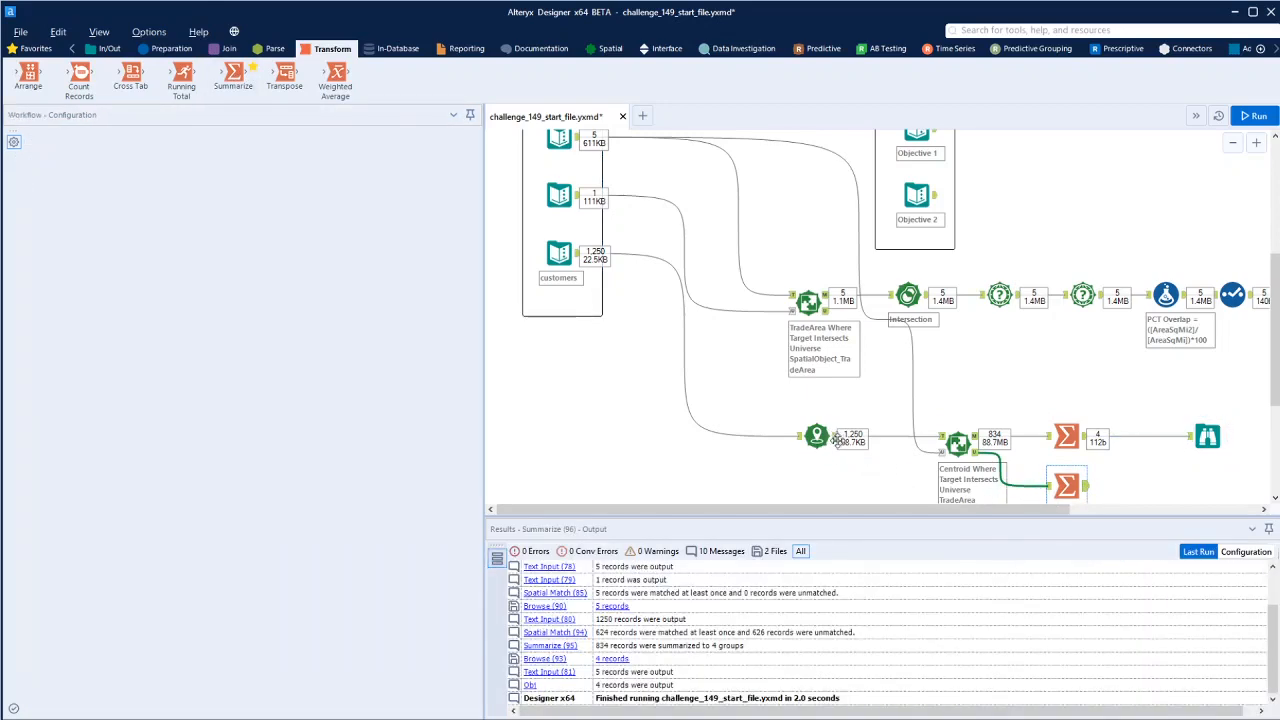
left_click_drag(836, 441, 1070, 490)
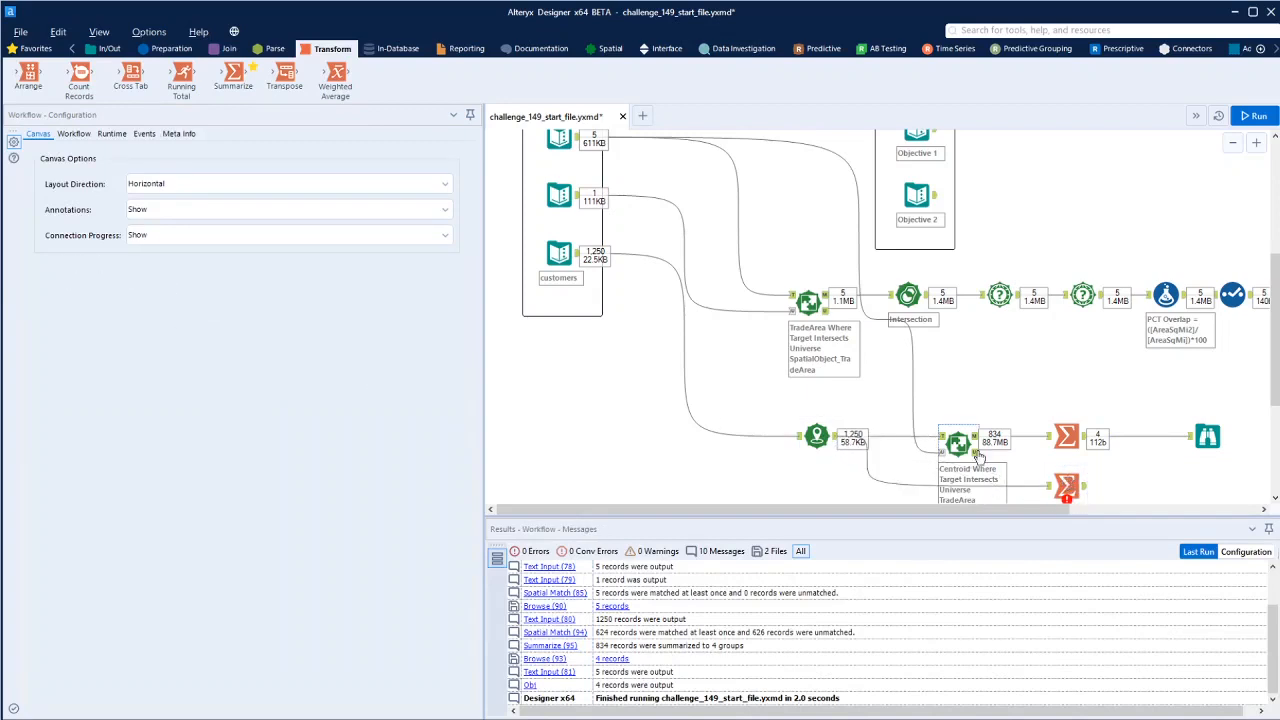
left_click(1078, 486)
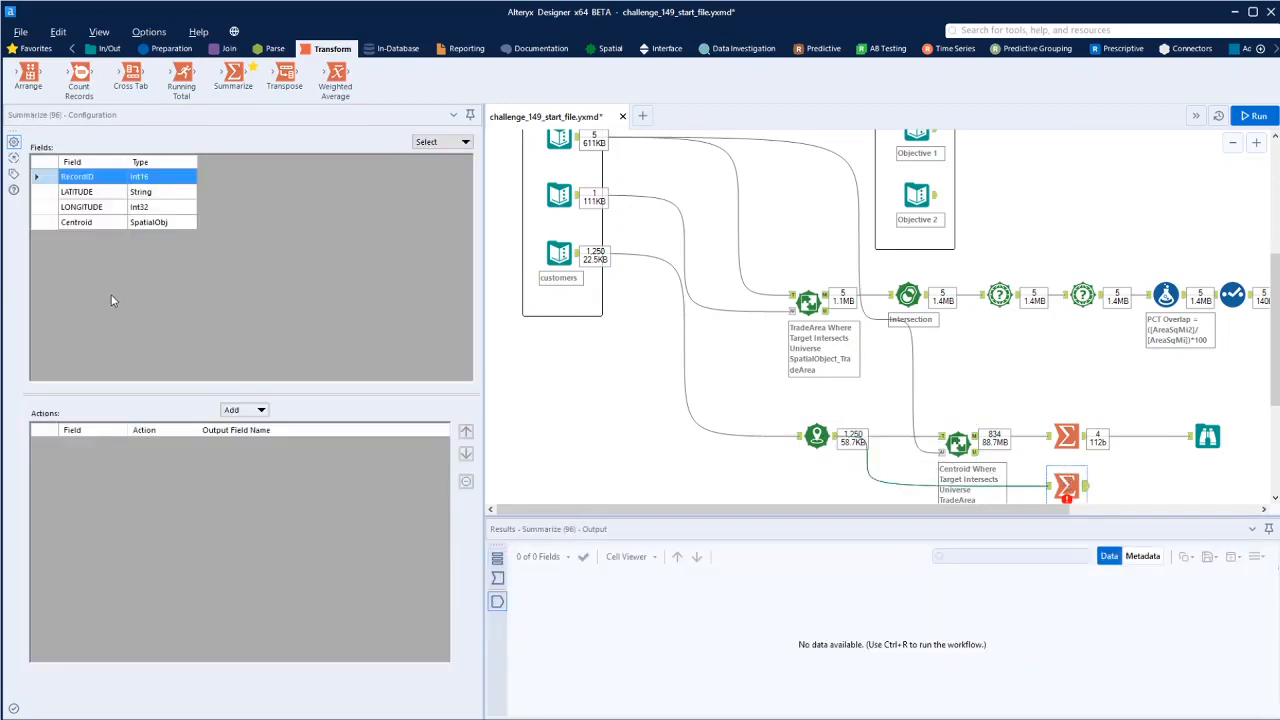
left_click(237, 410)
left_click(265, 458)
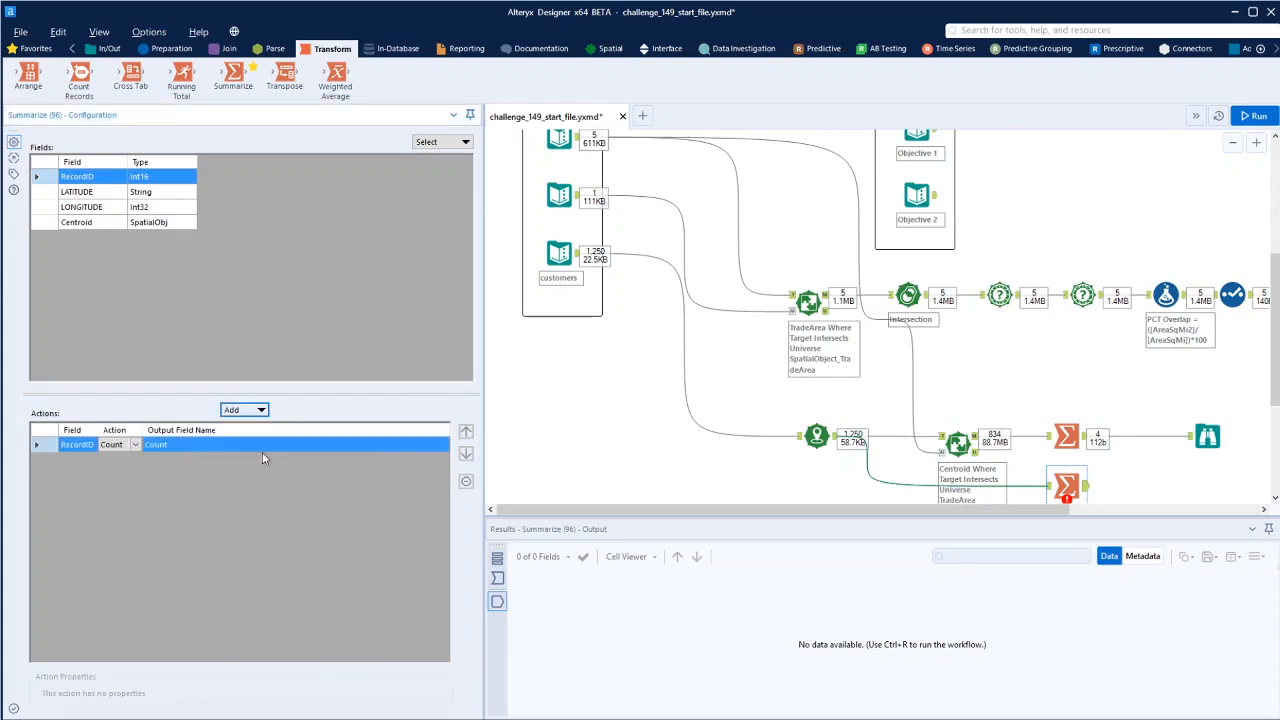
Insert an Append Fields tool before the Browse tool, with the grouped counts as target and the total customer count as source
left_click(229, 48)
left_click_drag(28, 74, 1142, 446)
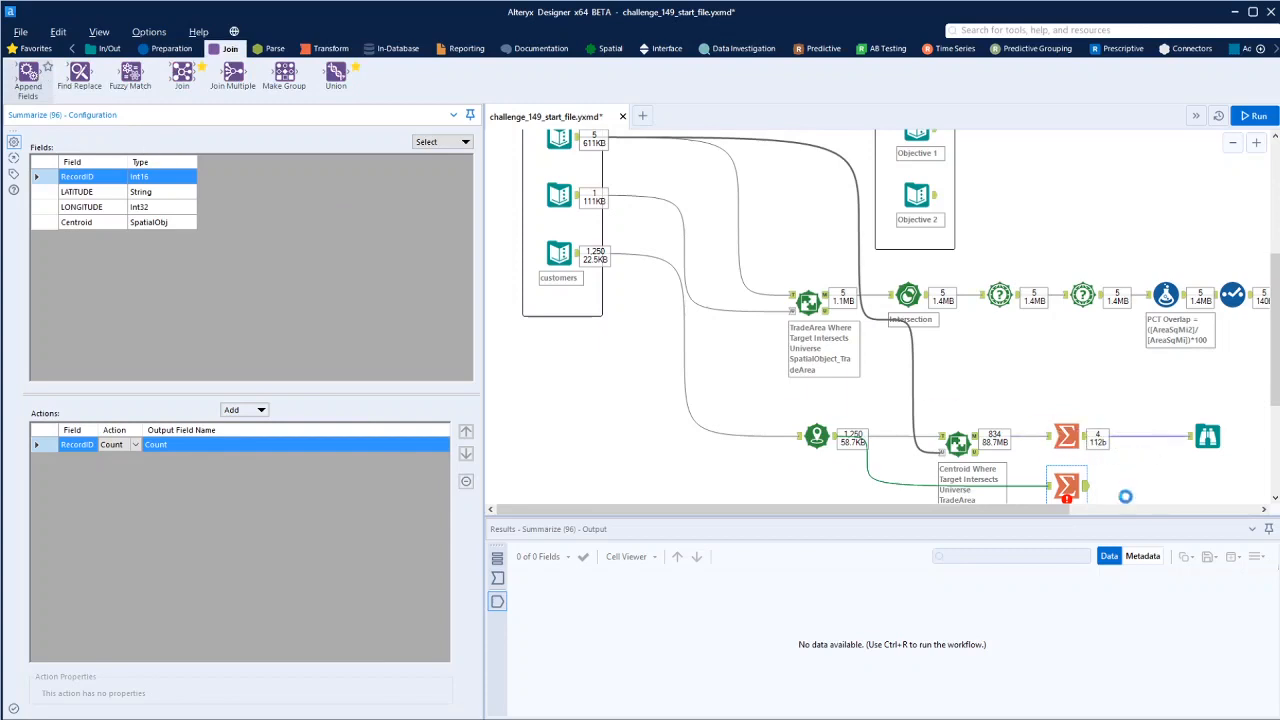
left_click_drag(1086, 490, 1123, 452)
scroll(1123, 452, "right", 5)
left_click_drag(952, 437, 1160, 436)
Insert a Formula tool after Append Fields and add an output column named PCT Customer Overlap
left_click(160, 50)
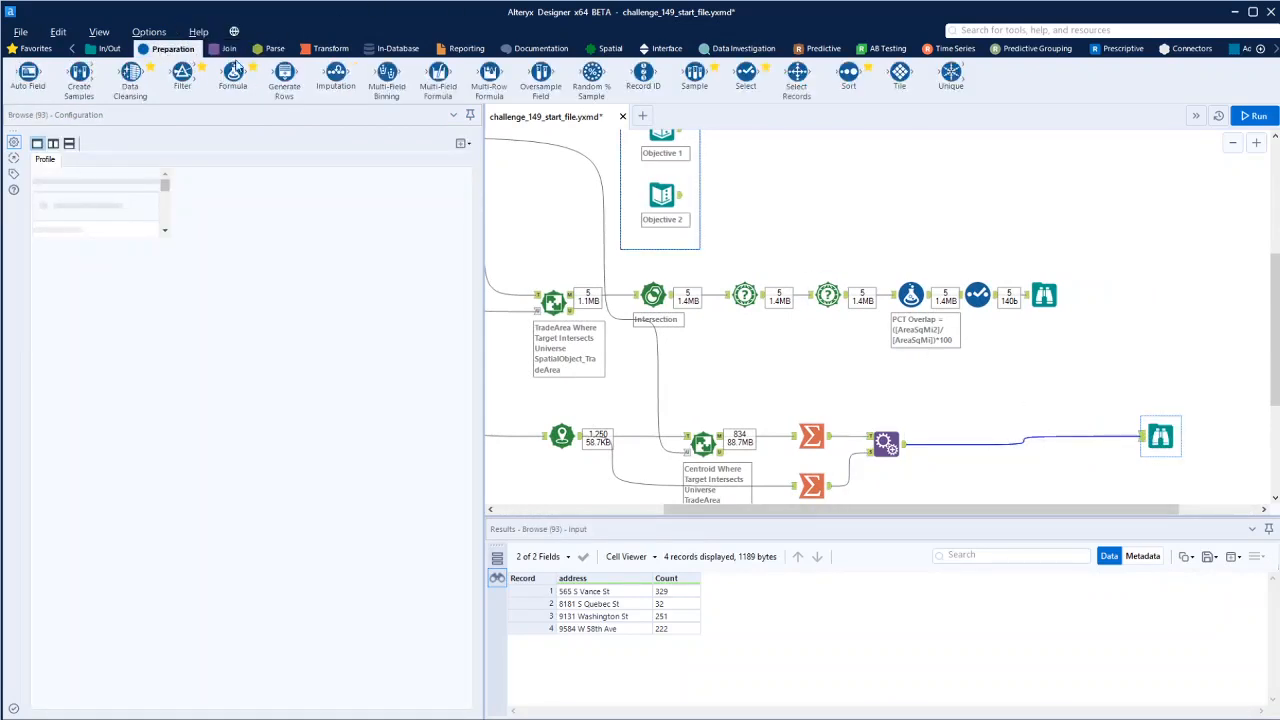
left_click_drag(233, 78, 968, 444)
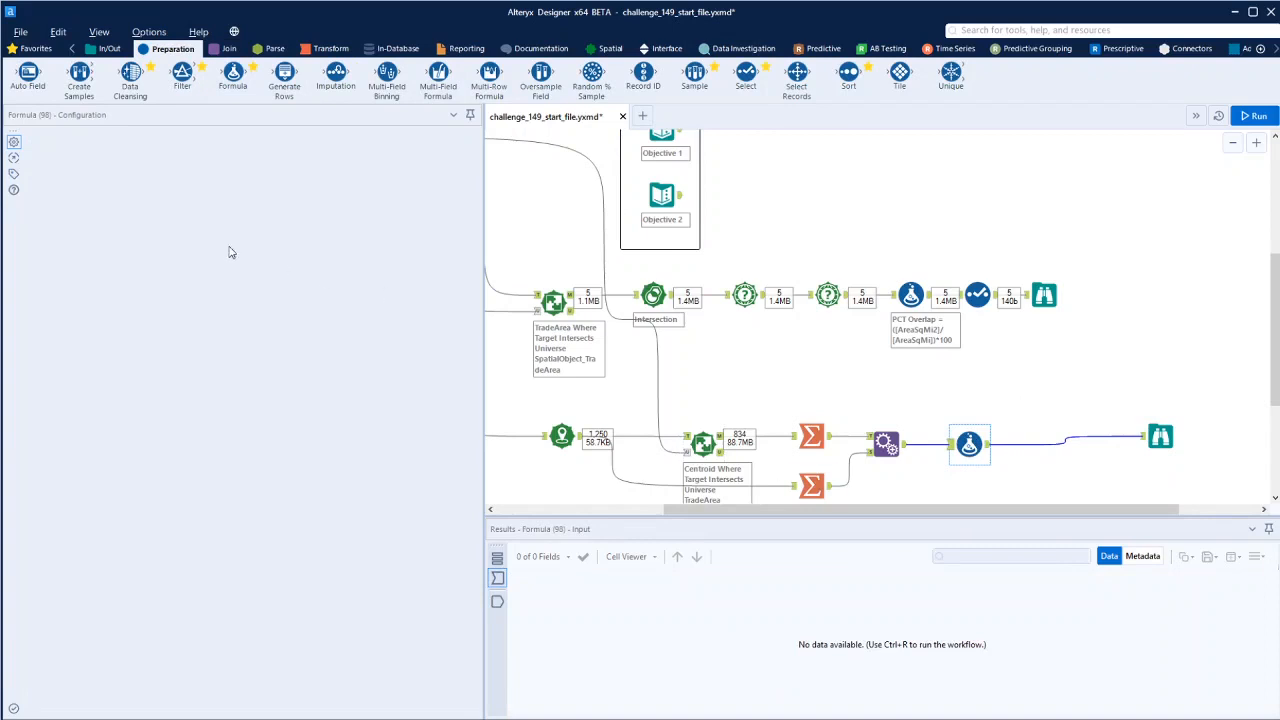
left_click(117, 151)
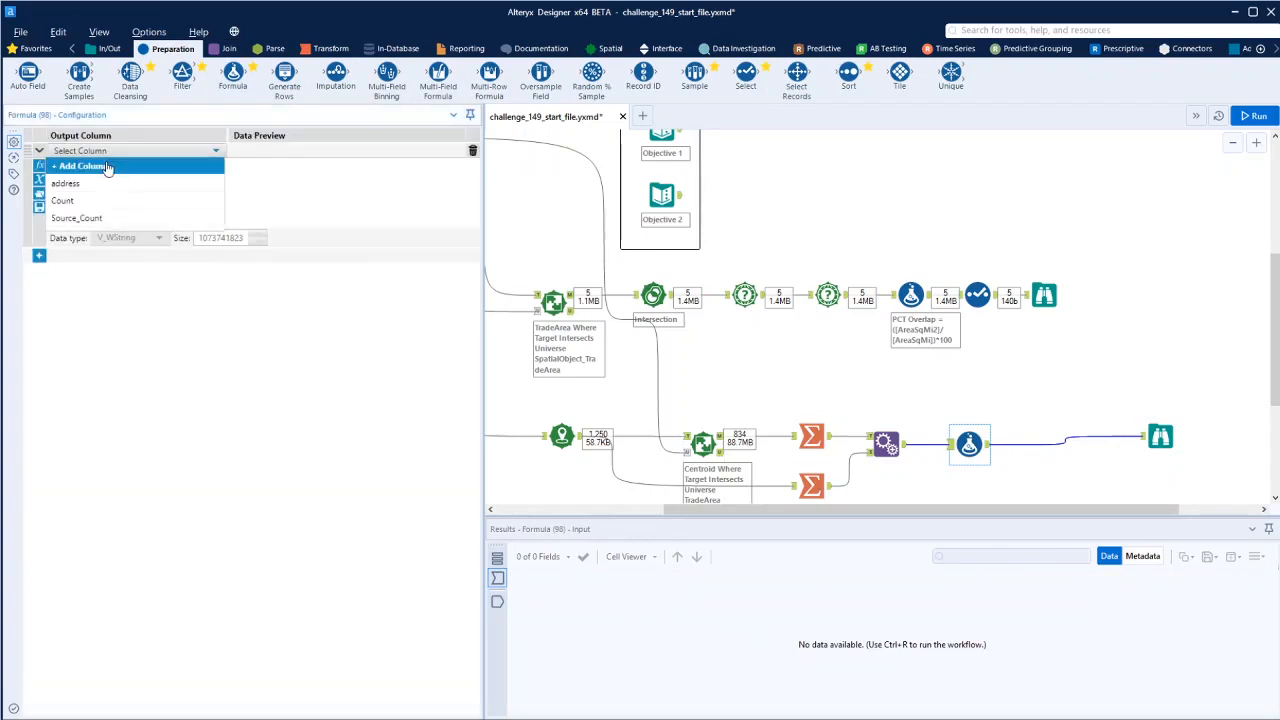
left_click(117, 163)
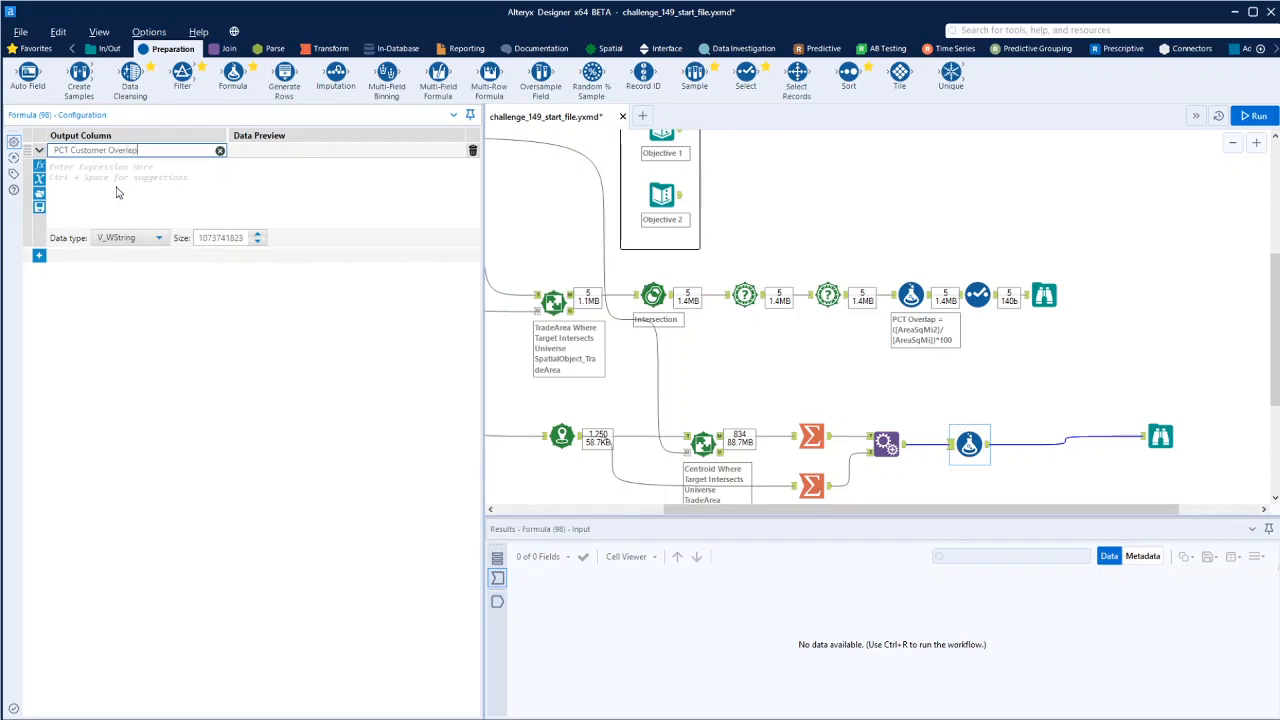
Enter the expression ([Count]/[Source_Count])*100 for the PCT Customer Overlap column
left_click(113, 179)
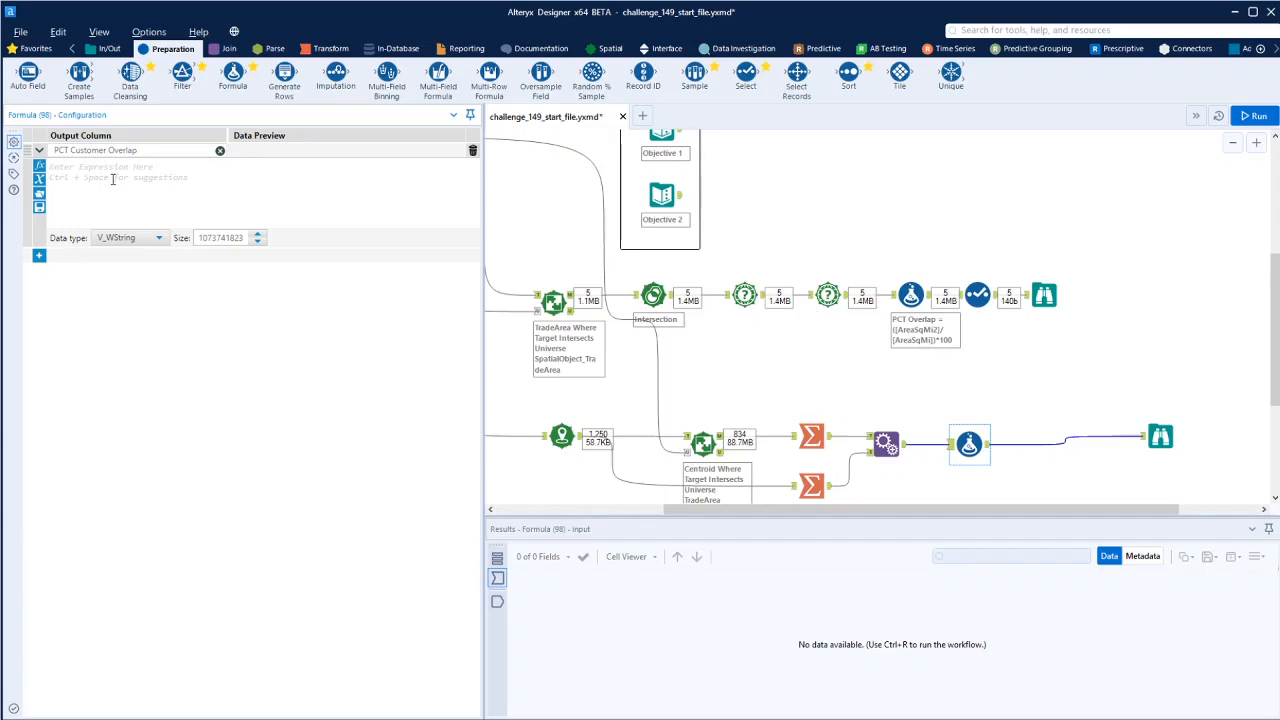
type("(")
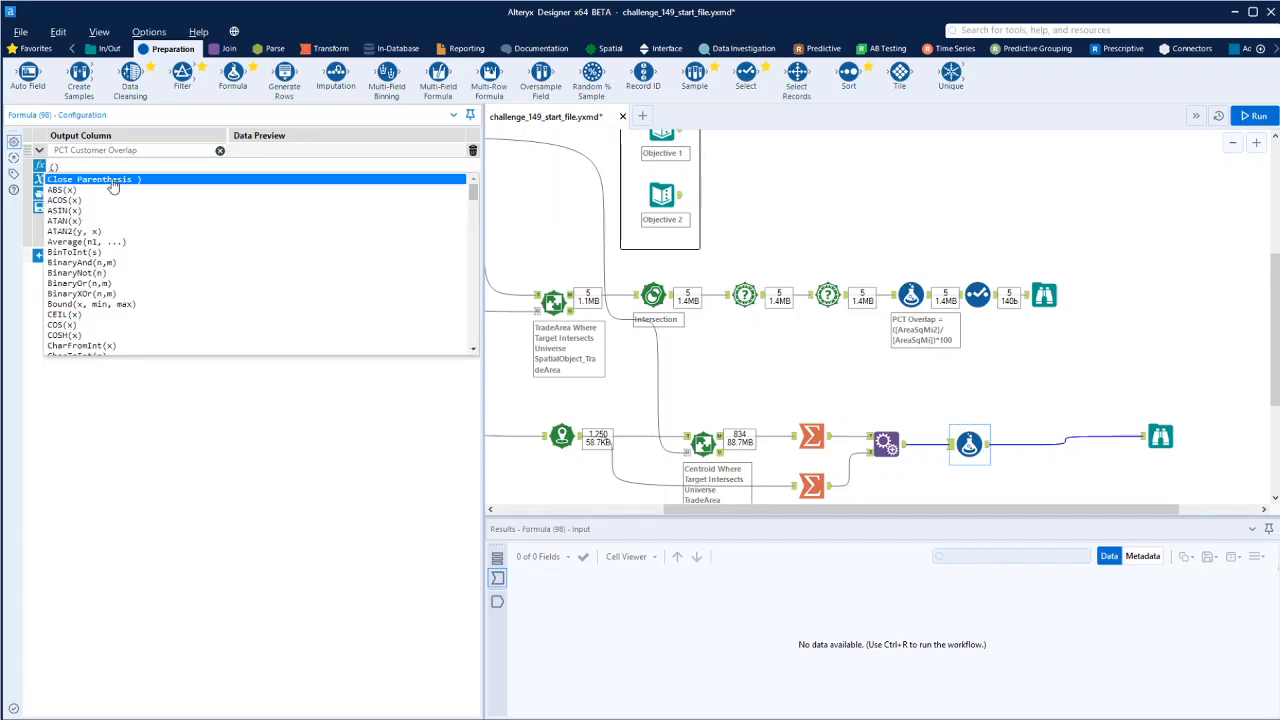
key("Escape")
type("[")
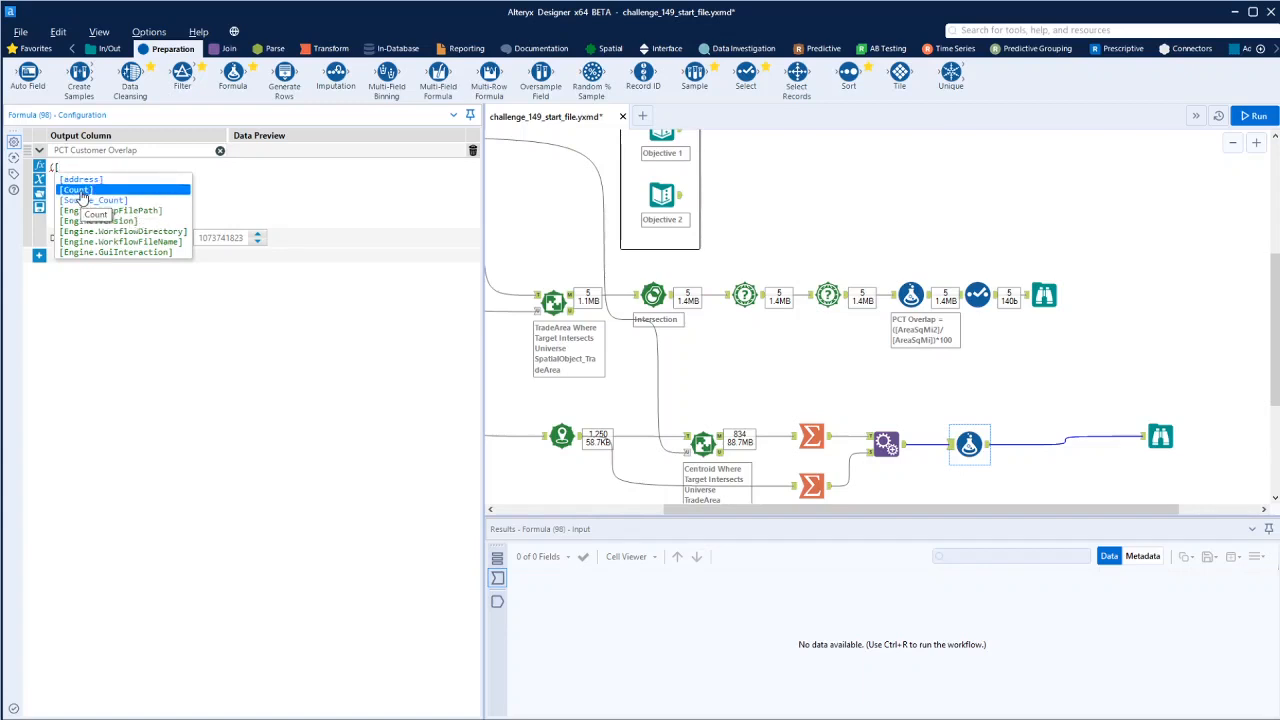
left_click(82, 192)
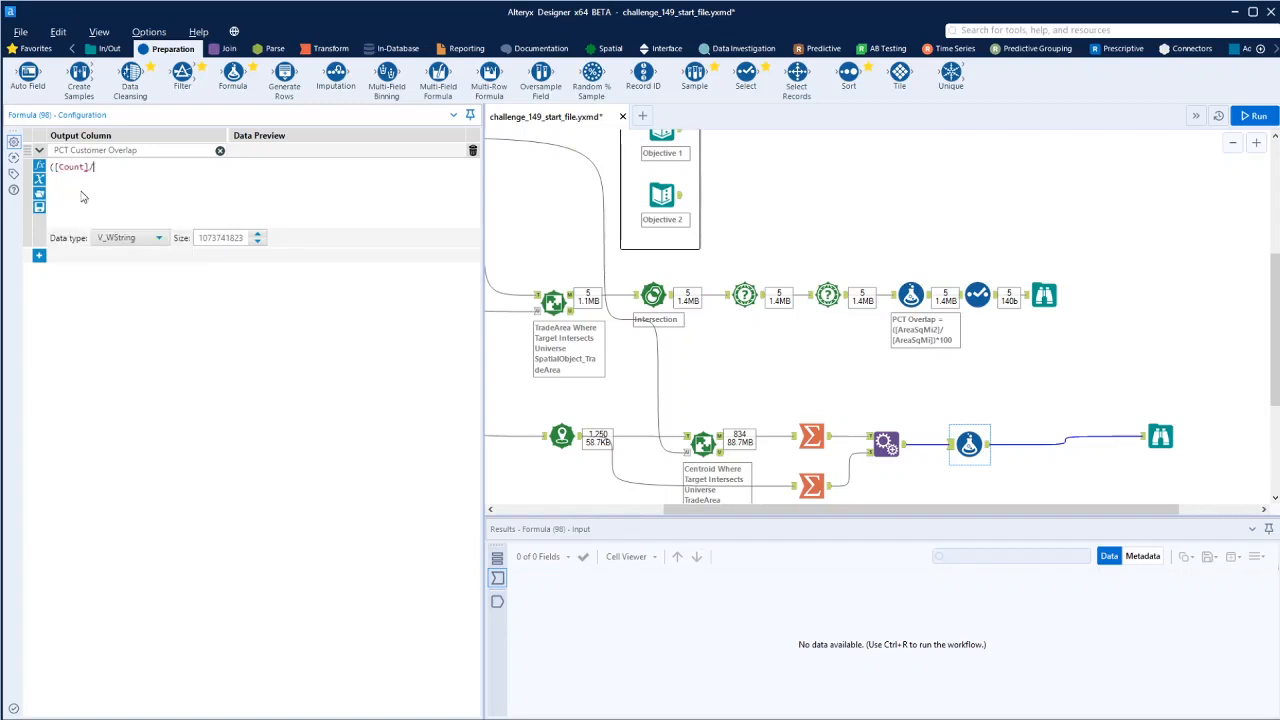
type("/[")
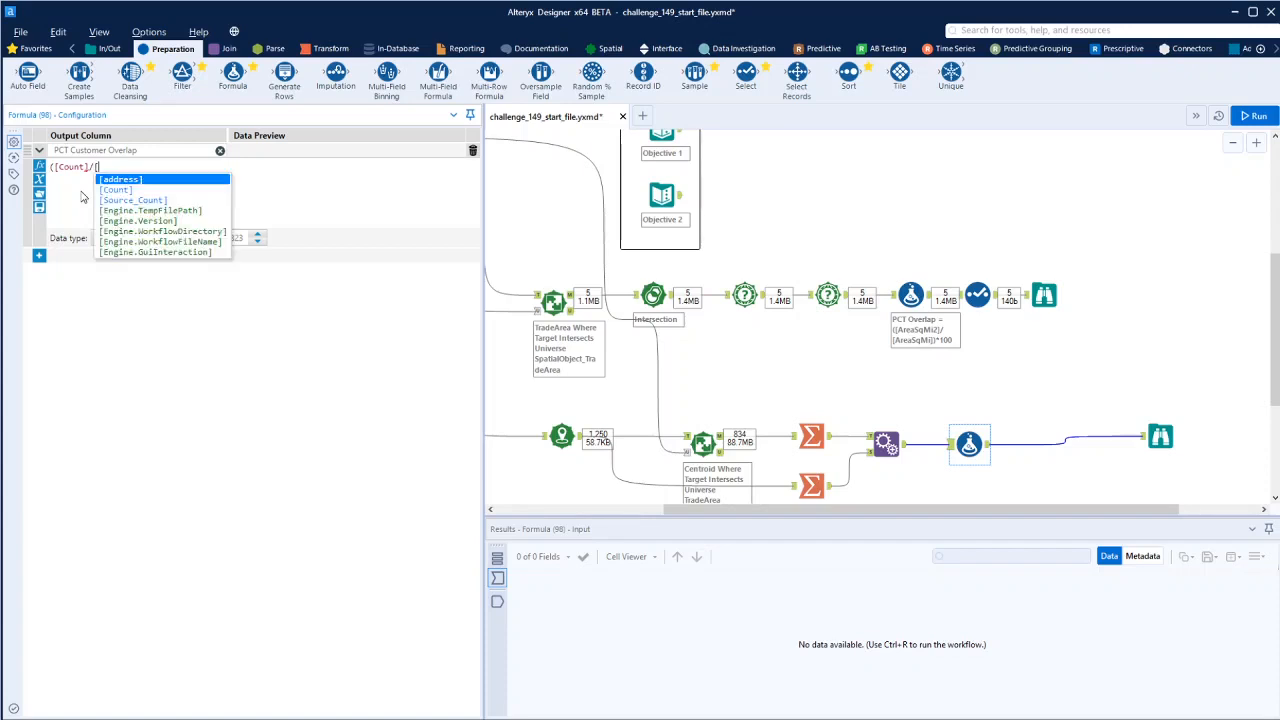
left_click(124, 182)
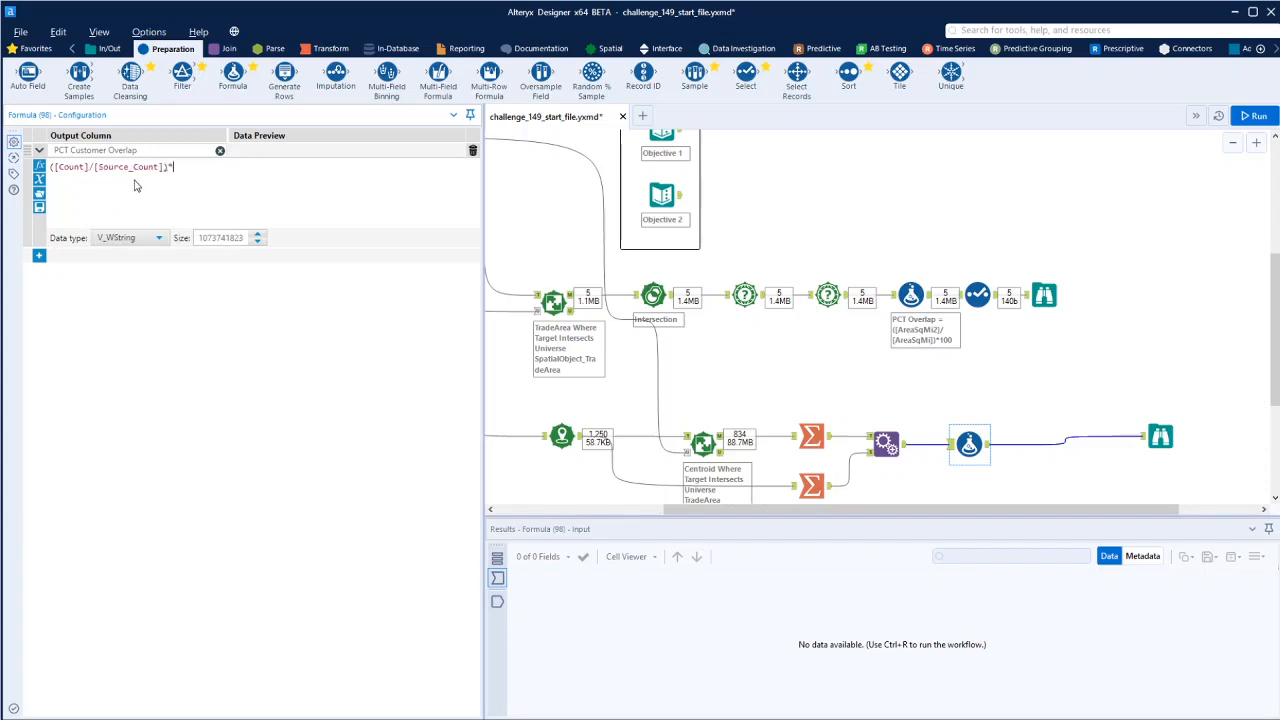
Set the data type of the PCT Customer Overlap column to Double
left_click(160, 243)
scroll(134, 323, "down", 2)
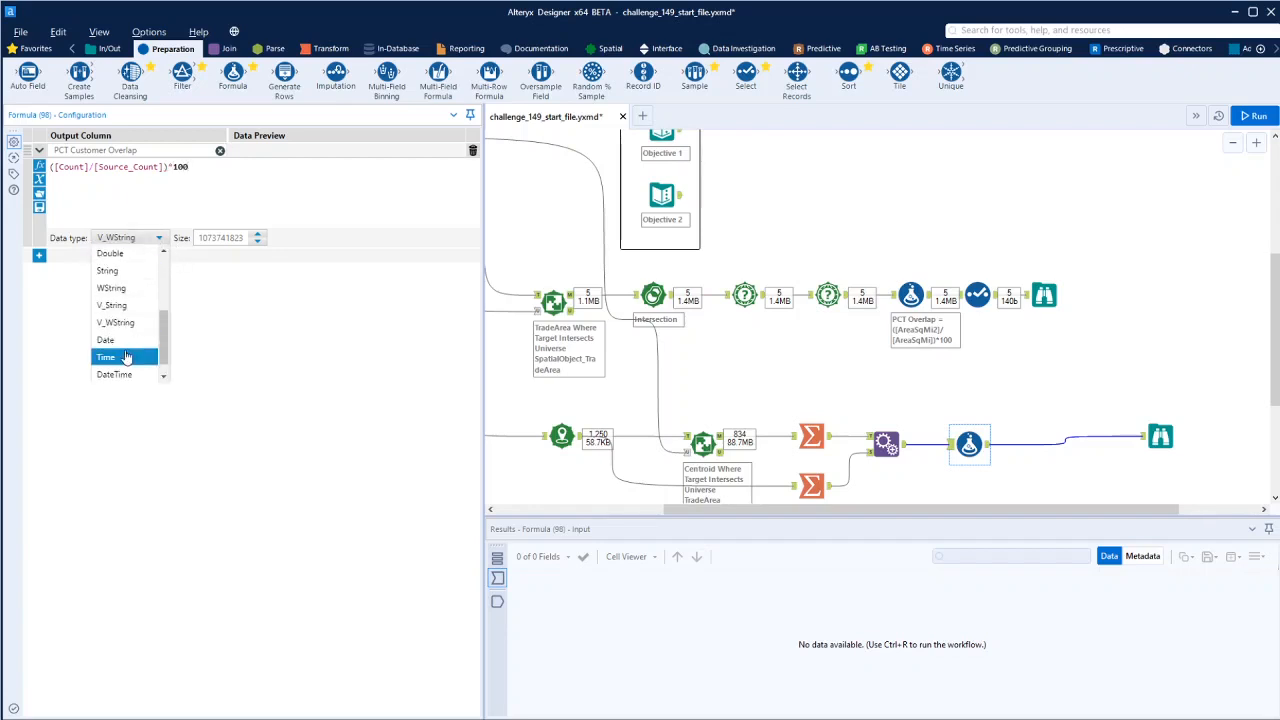
scroll(122, 330, "up", 1)
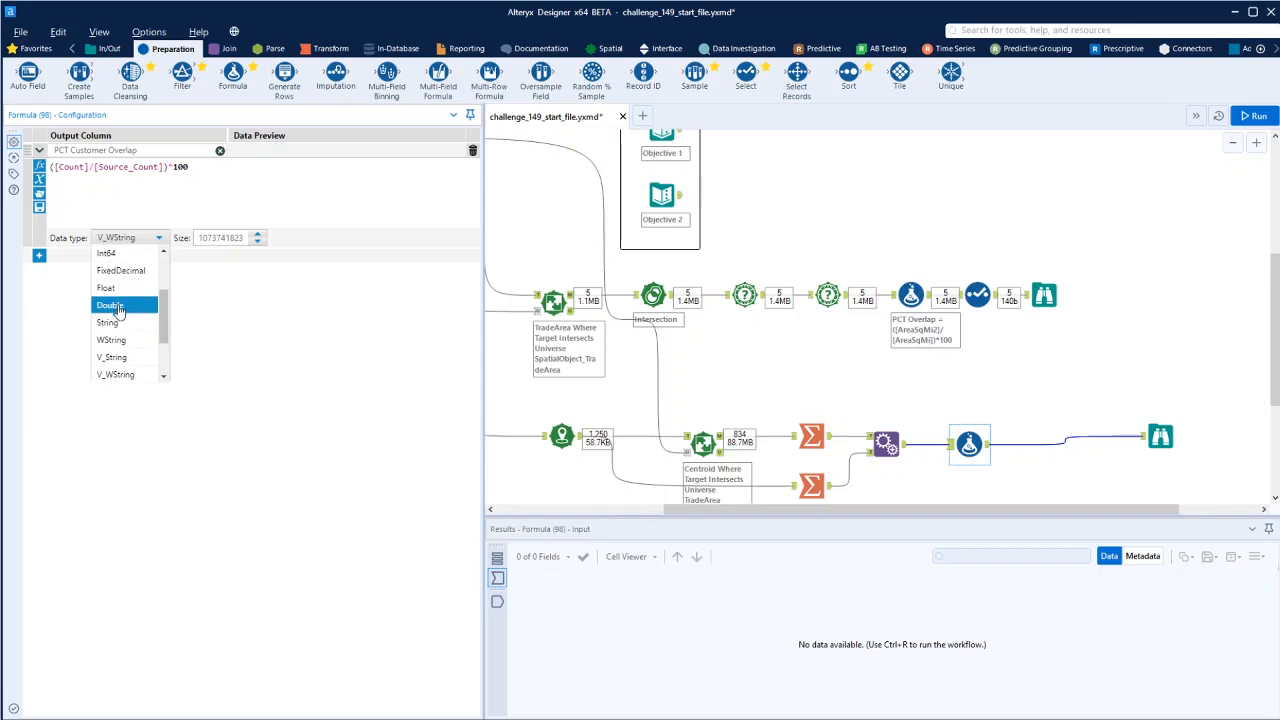
left_click(118, 308)
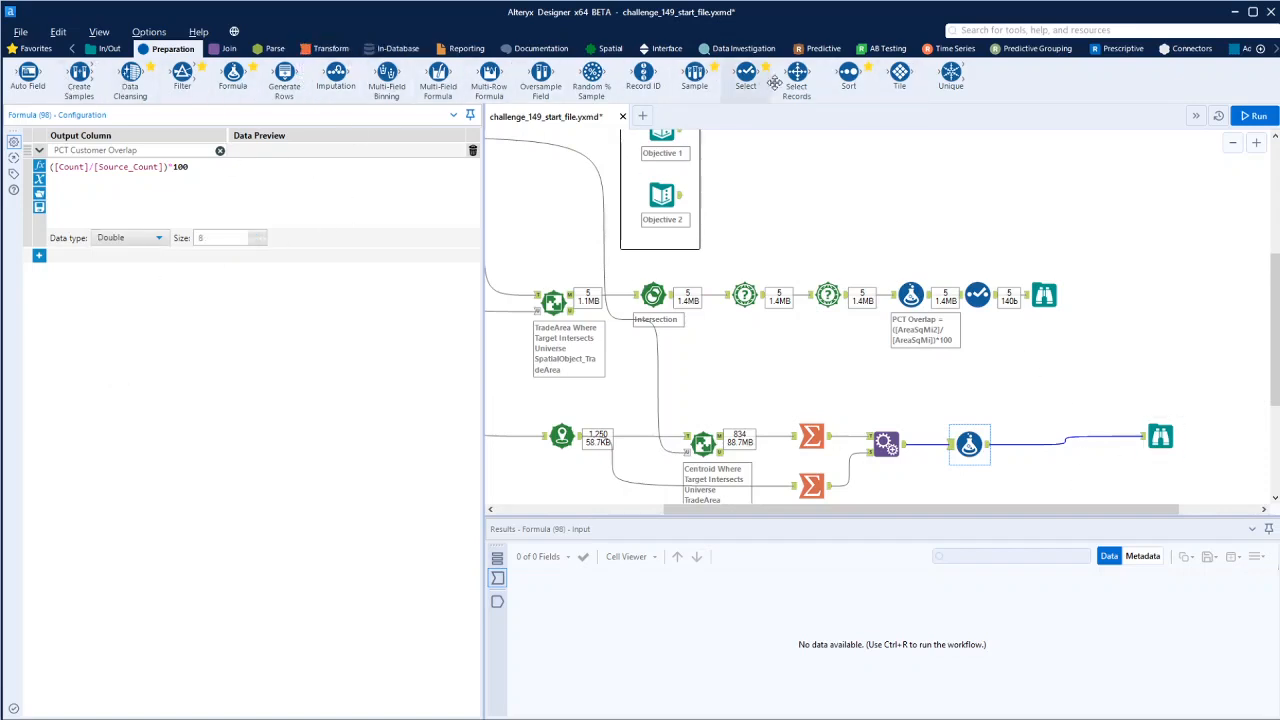
Insert a Select tool between the new Formula and Browse tools, and exclude the Count and Source_Count fields
left_click_drag(746, 75, 1061, 443)
left_click(54, 189)
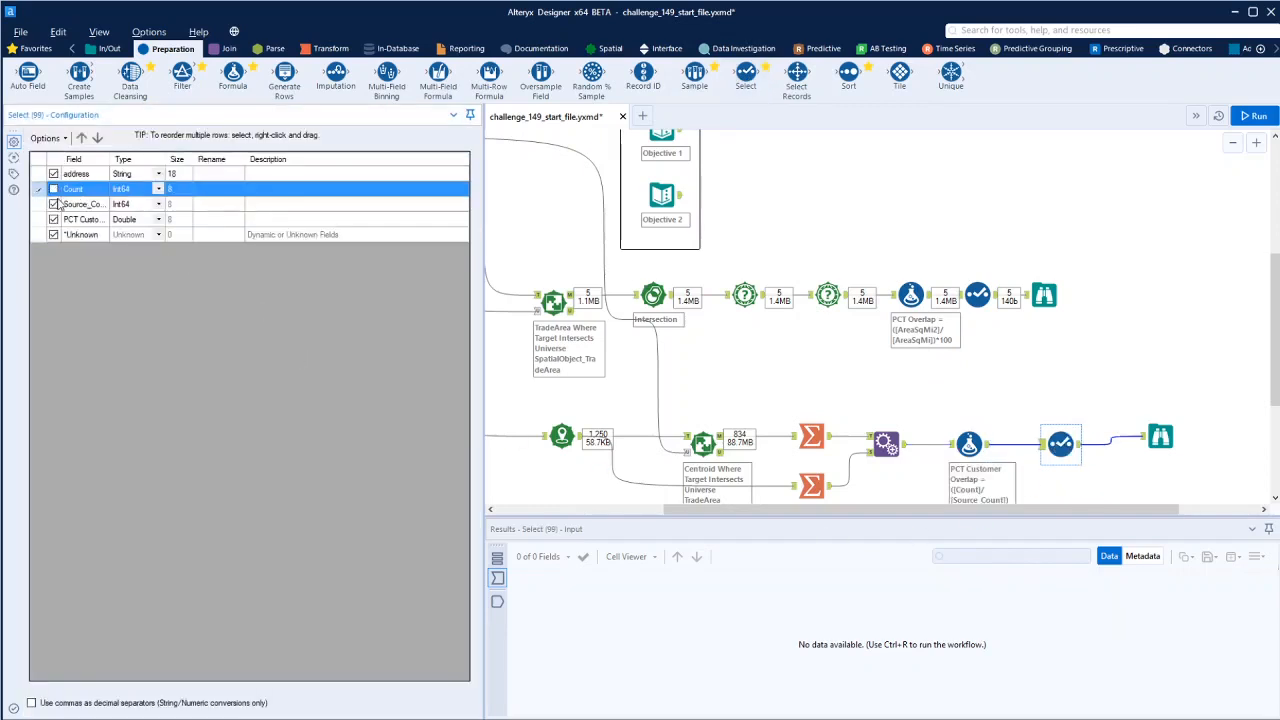
left_click(55, 205)
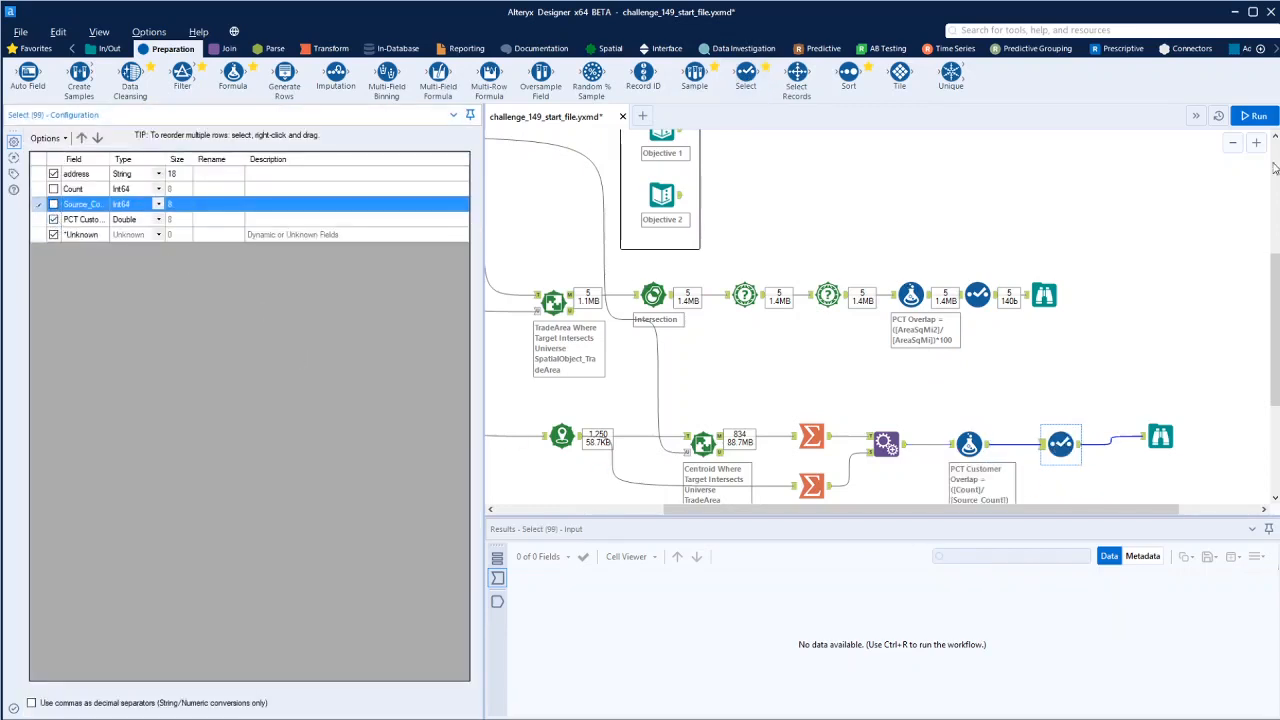
Run the workflow and compare the customer overlap results in the Browse tool with the Objective 2 data
left_click(1253, 116)
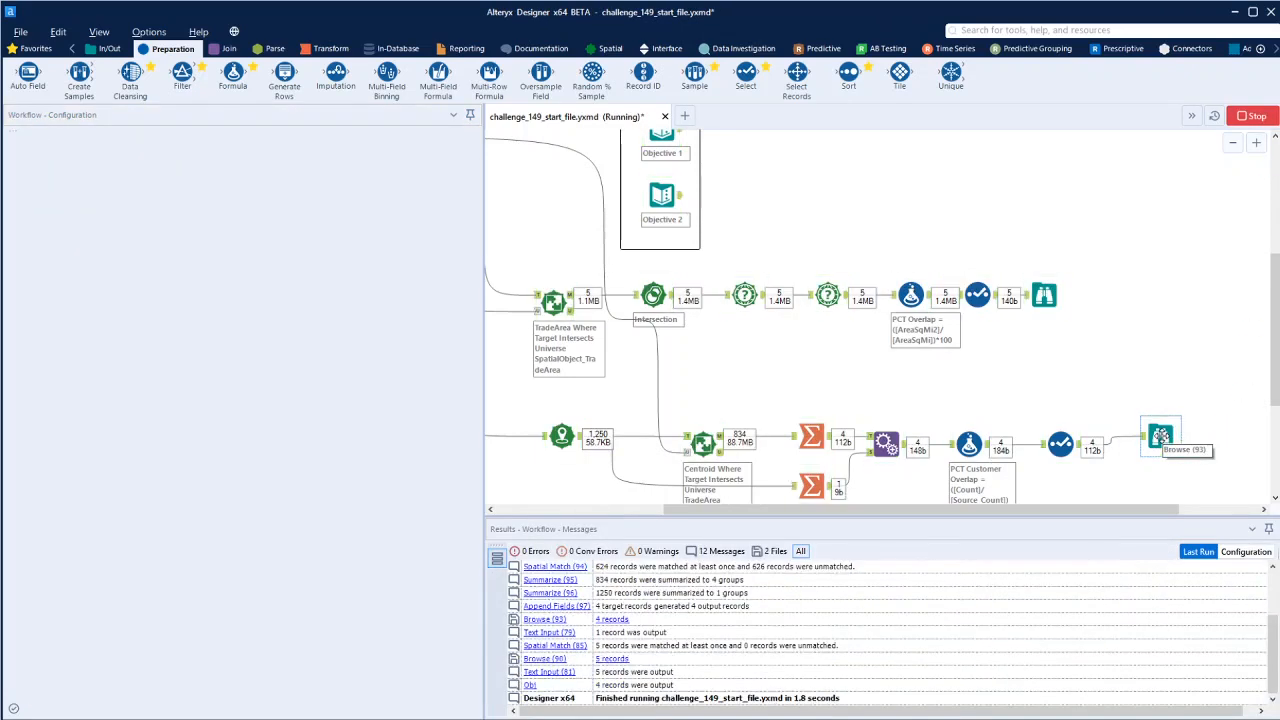
left_click(1160, 436)
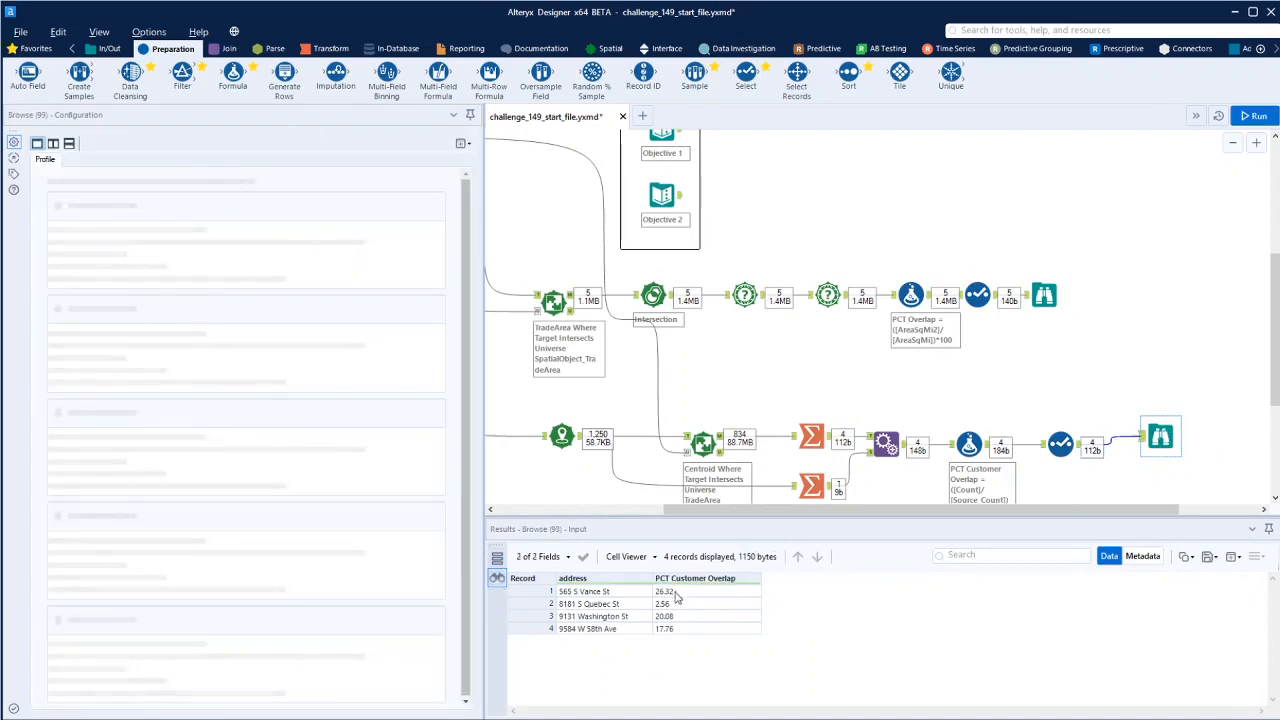
left_click(661, 195)
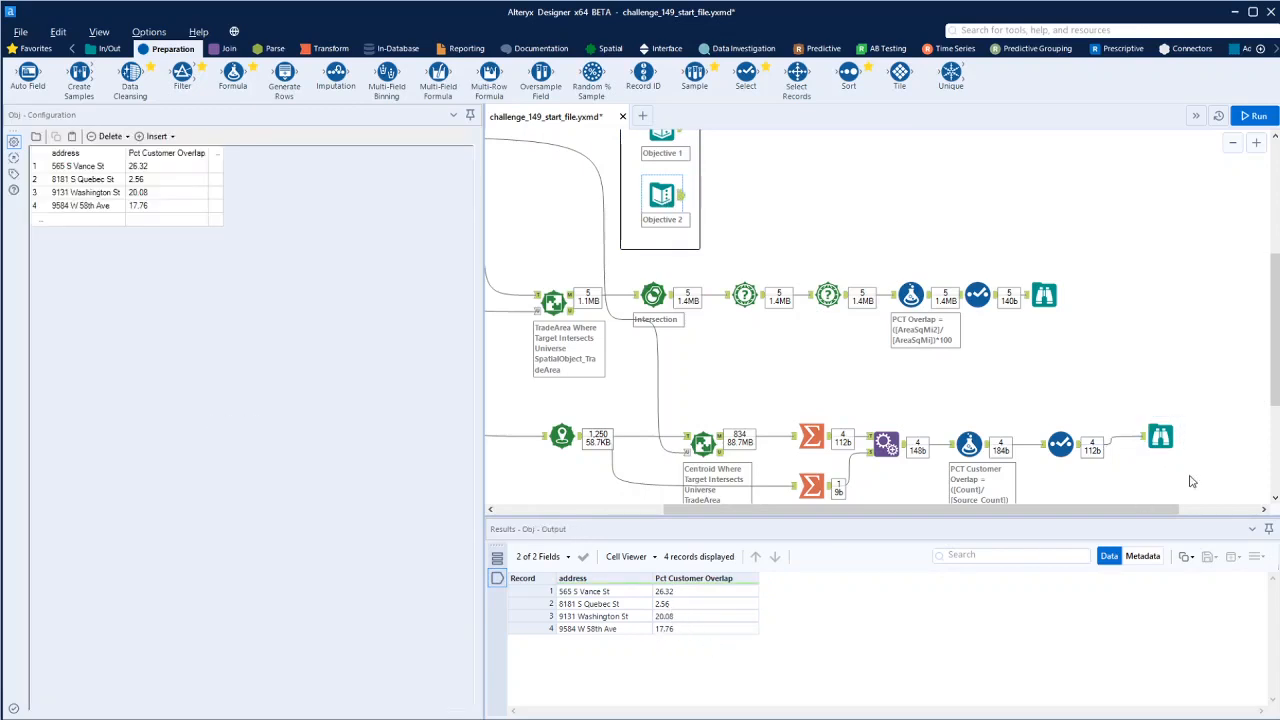
left_click(1160, 437)
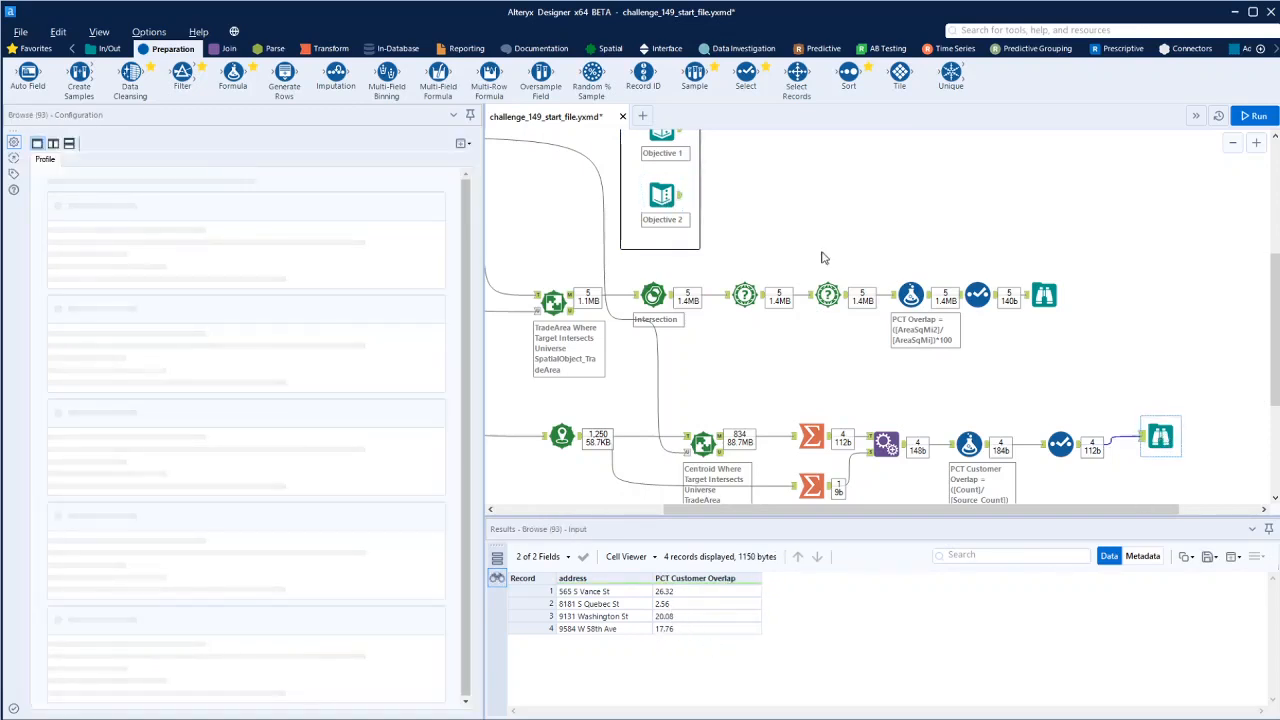